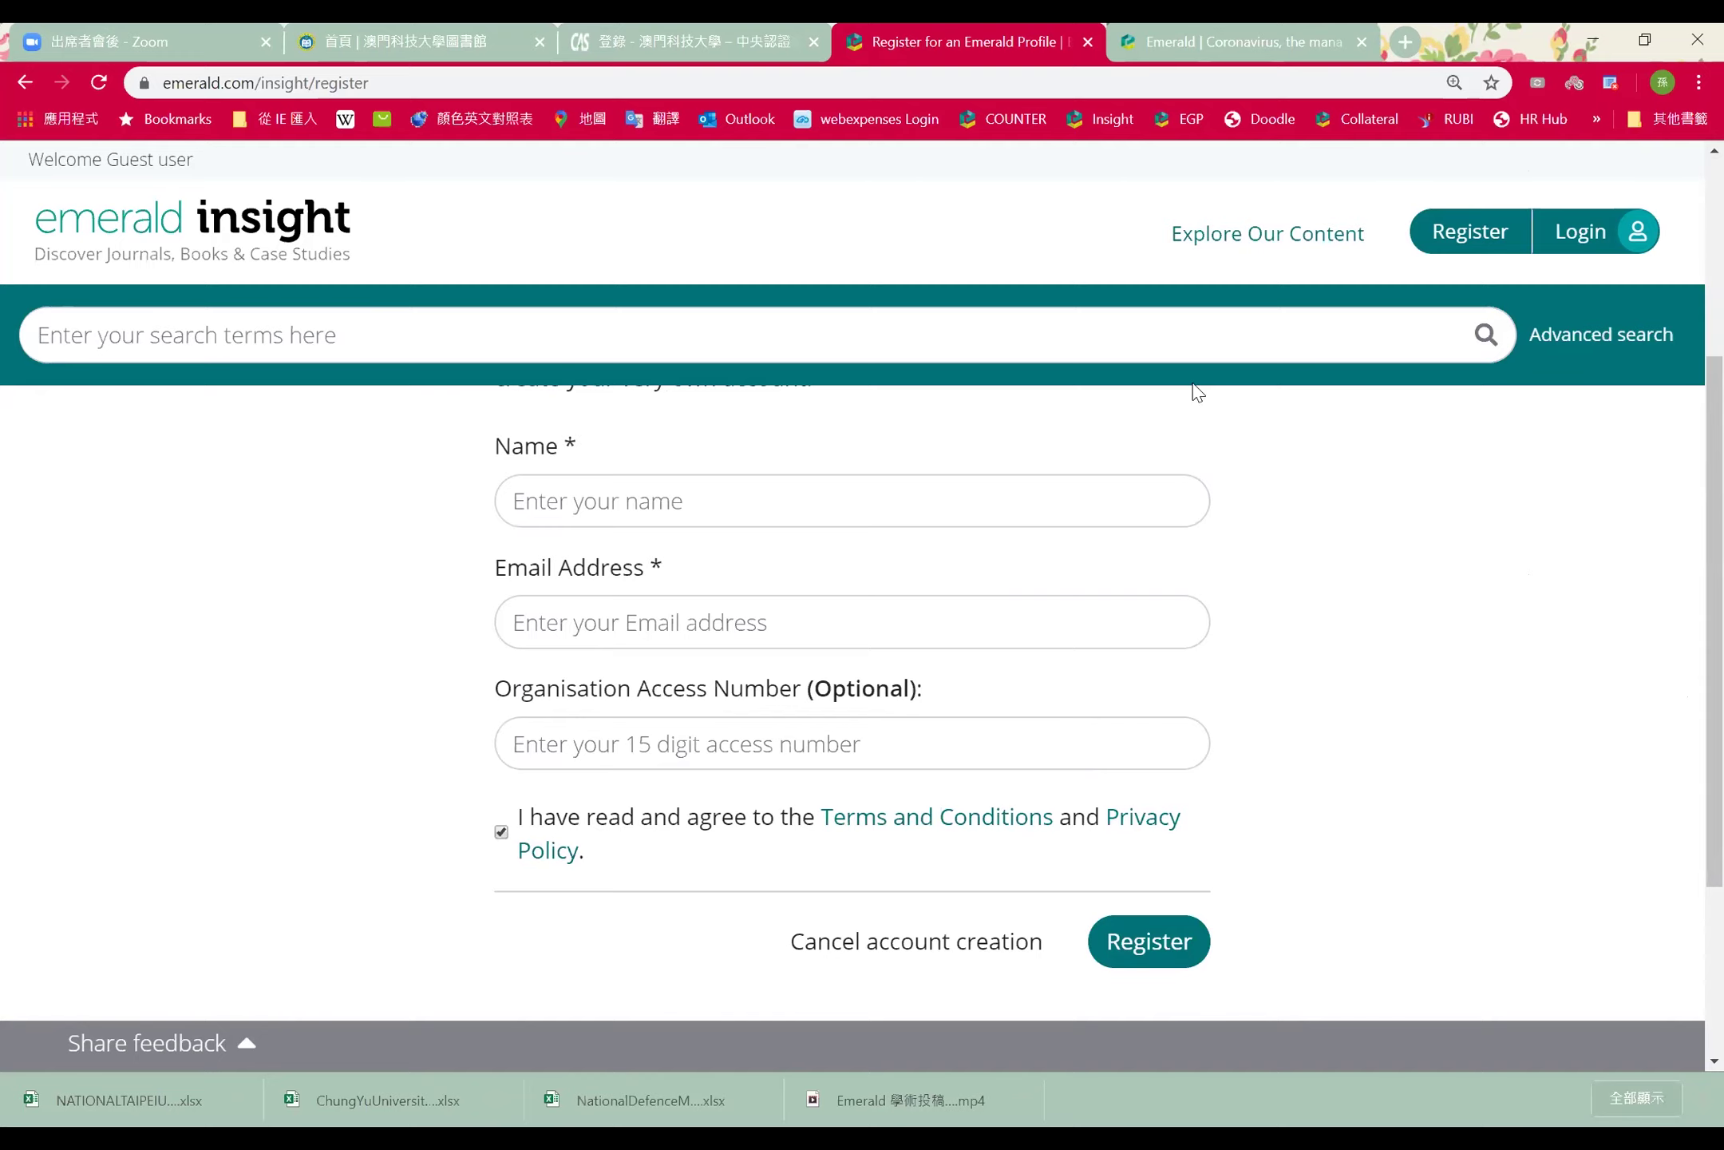
Log in with the shared staff email and password, then return to the homepage
left_click(1580, 232)
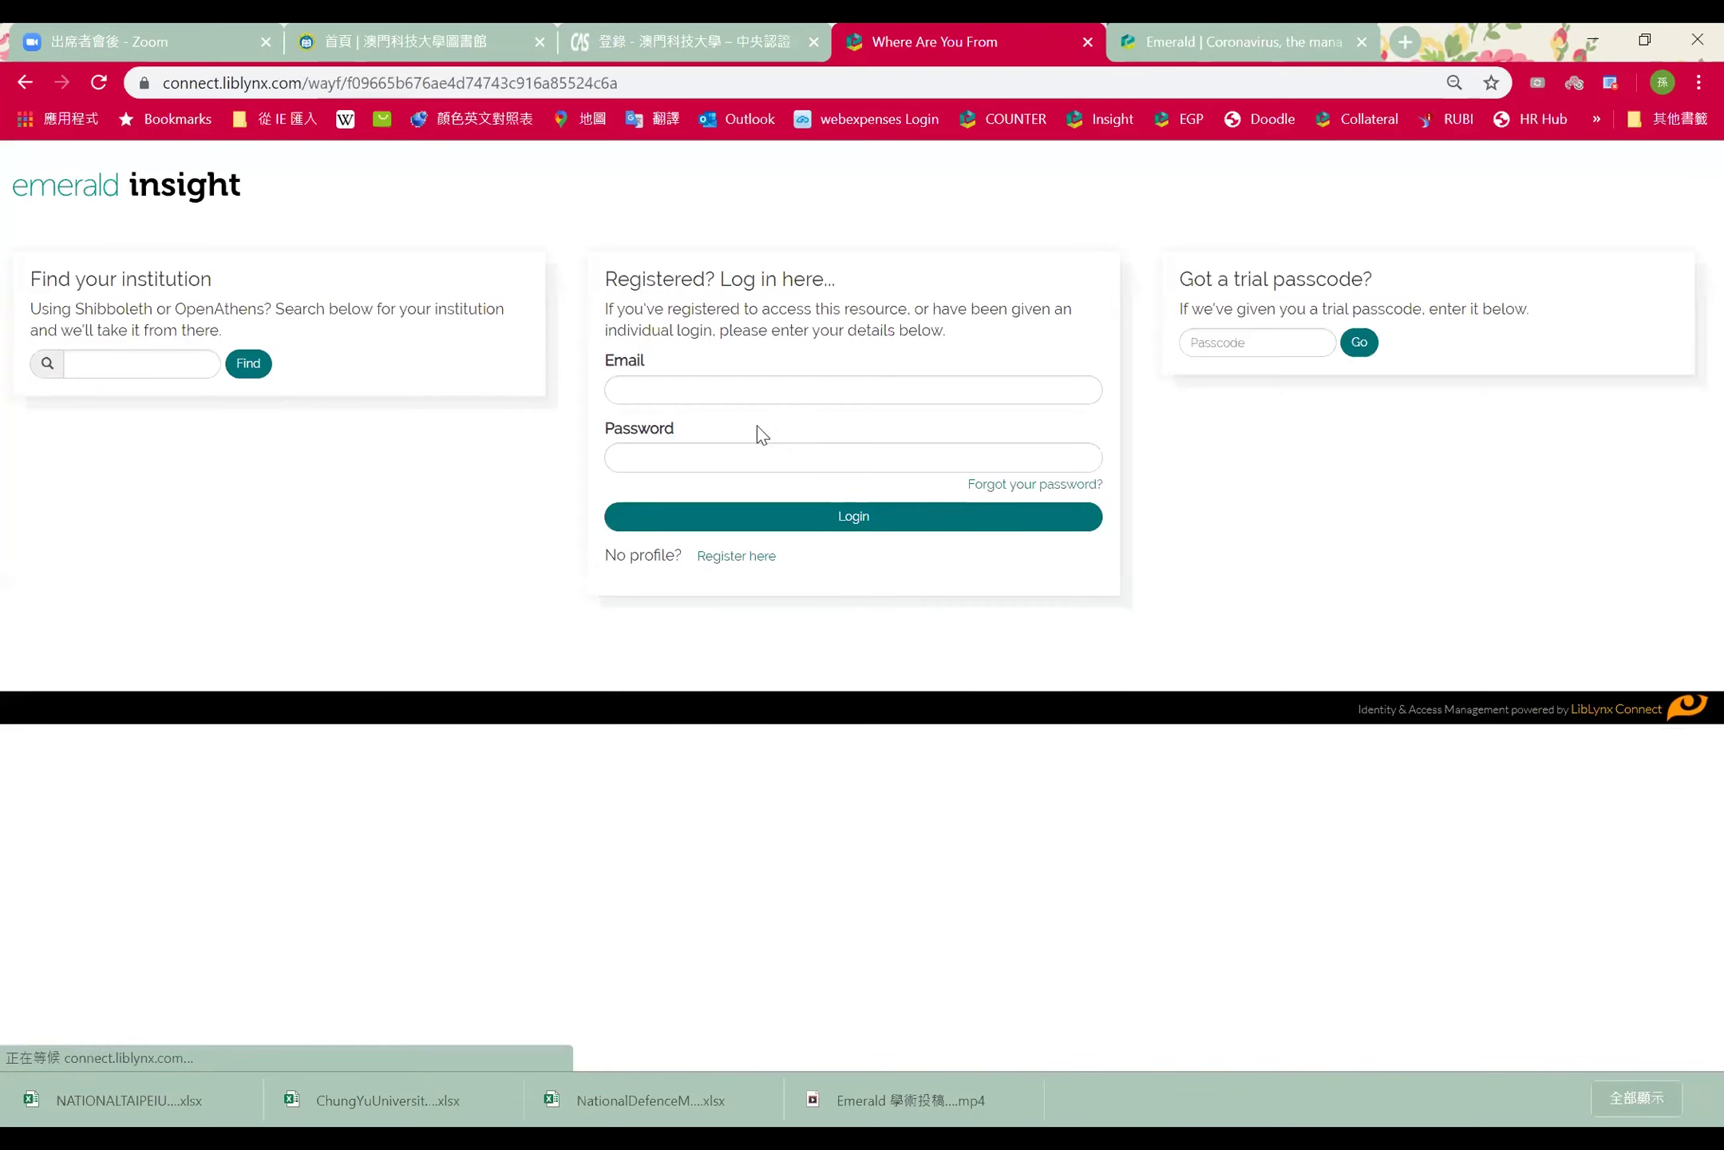
left_click(759, 389)
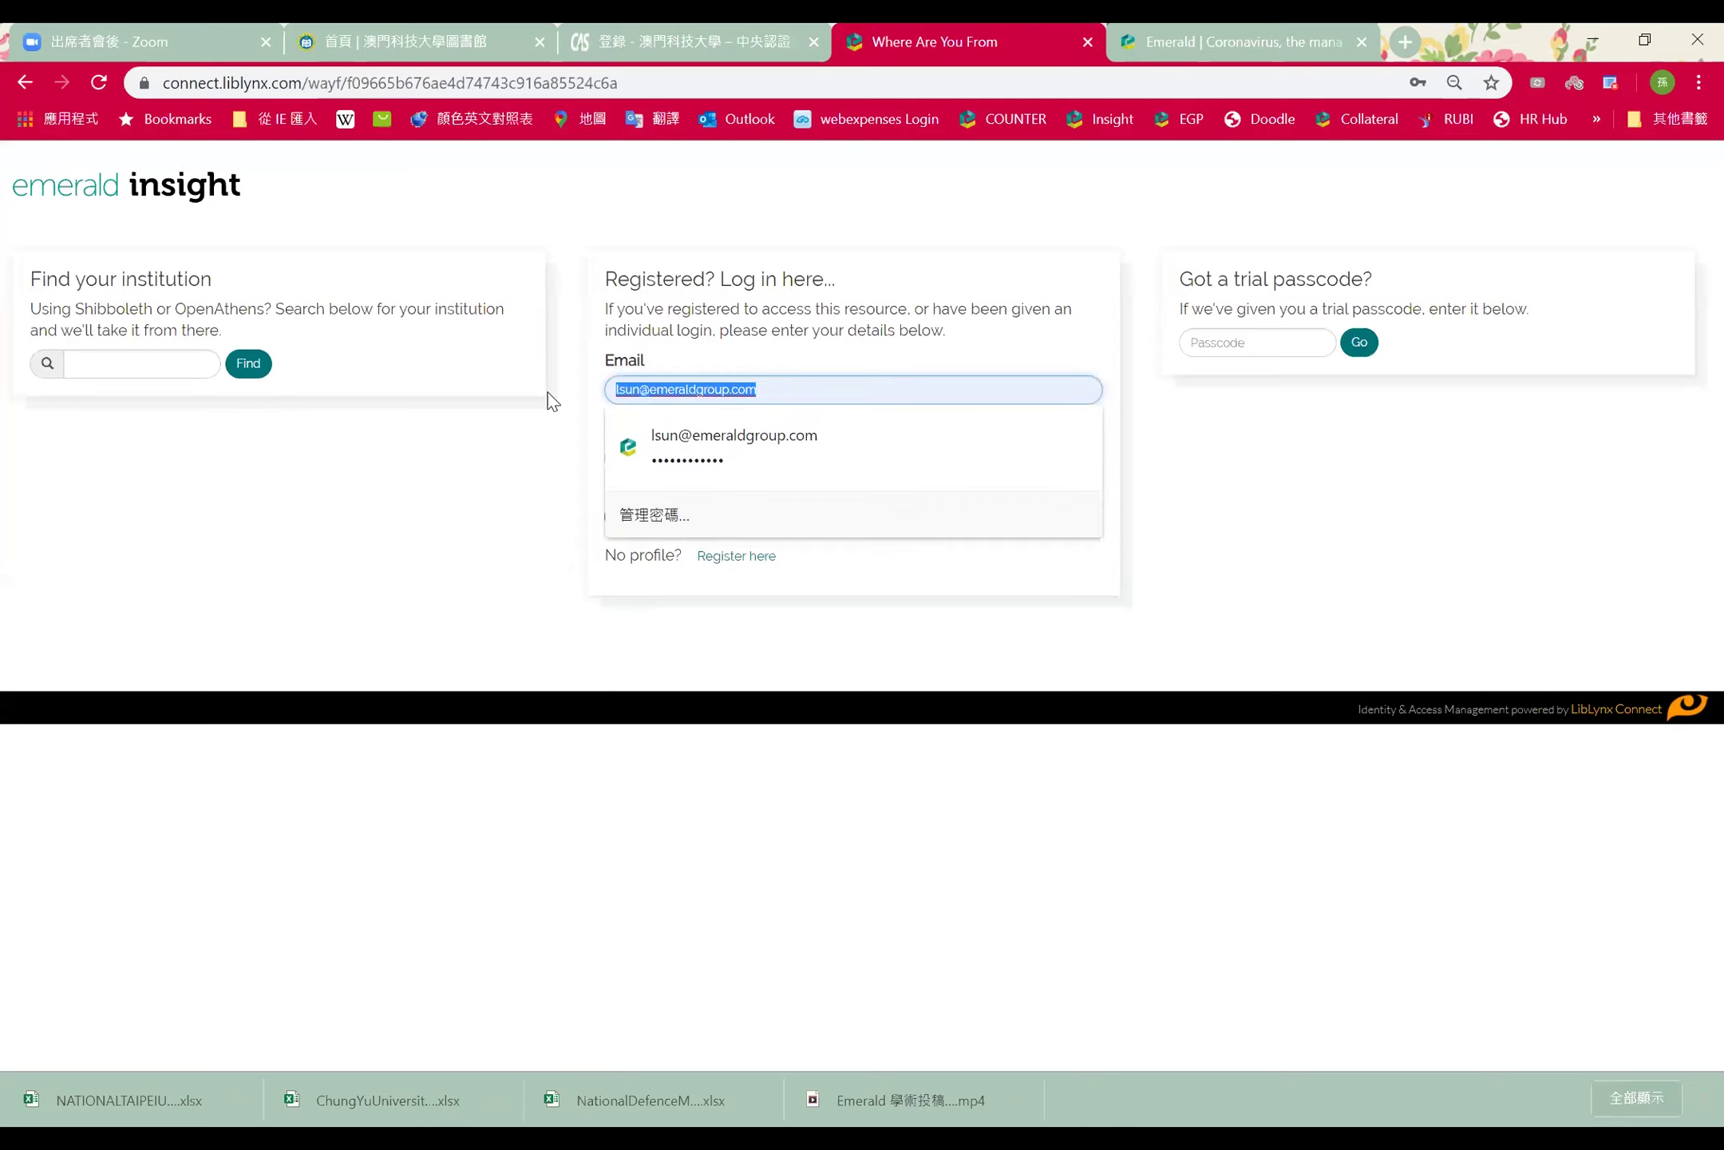
type("ㄔㄠ")
key("BackSpace")
key("BackSpace")
key("Tab")
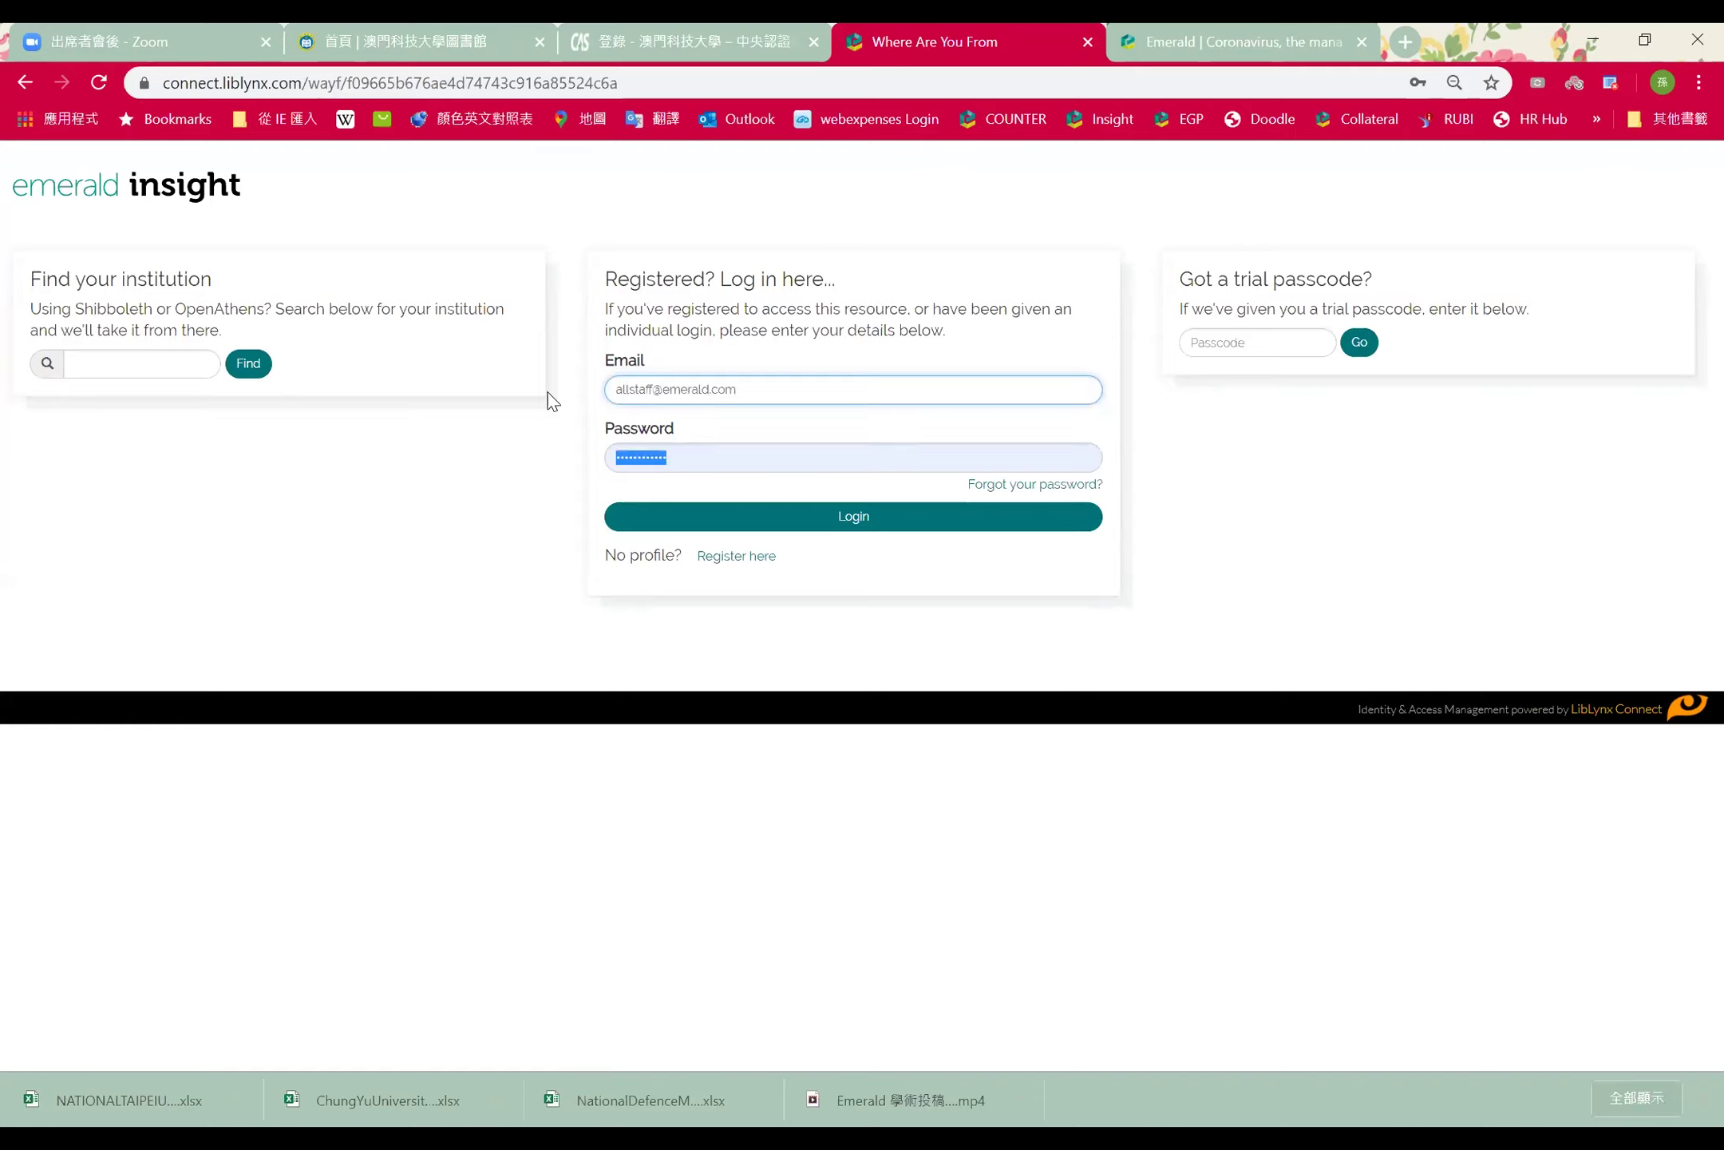
type("••••••••••••••")
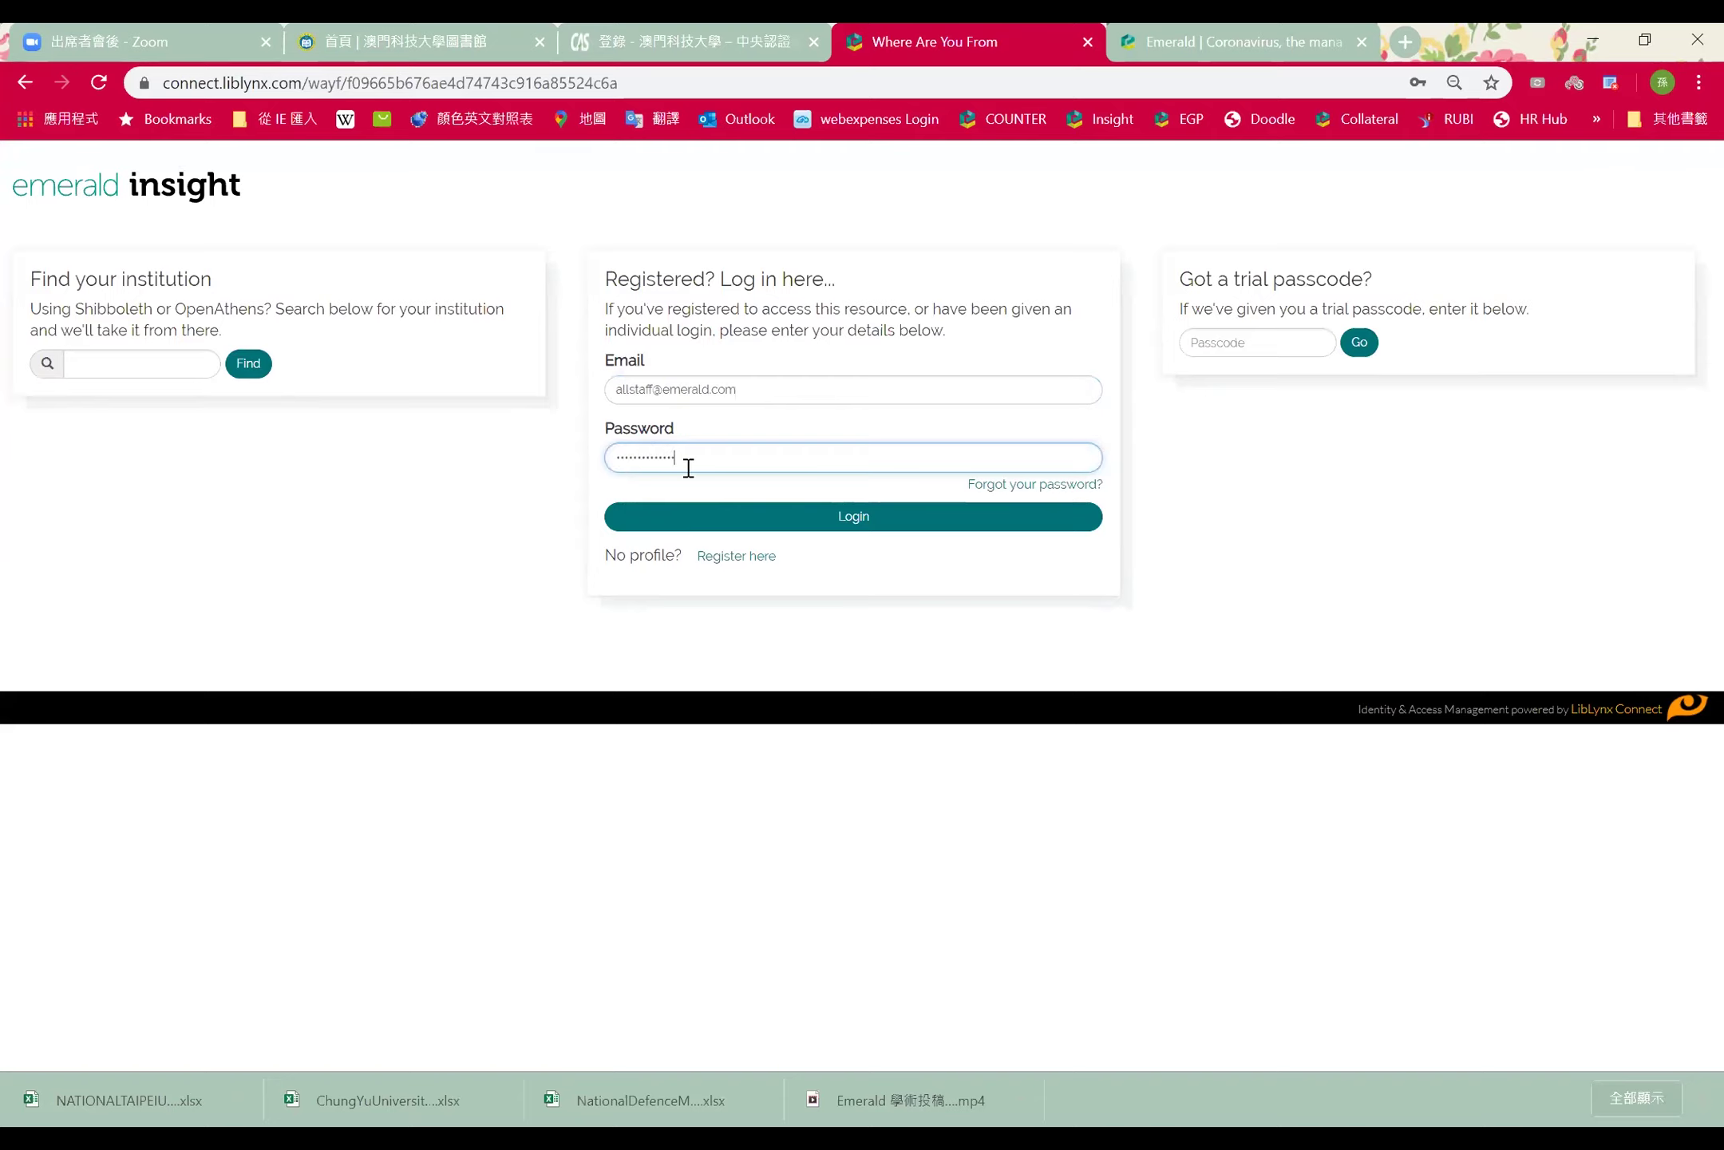
left_click(770, 511)
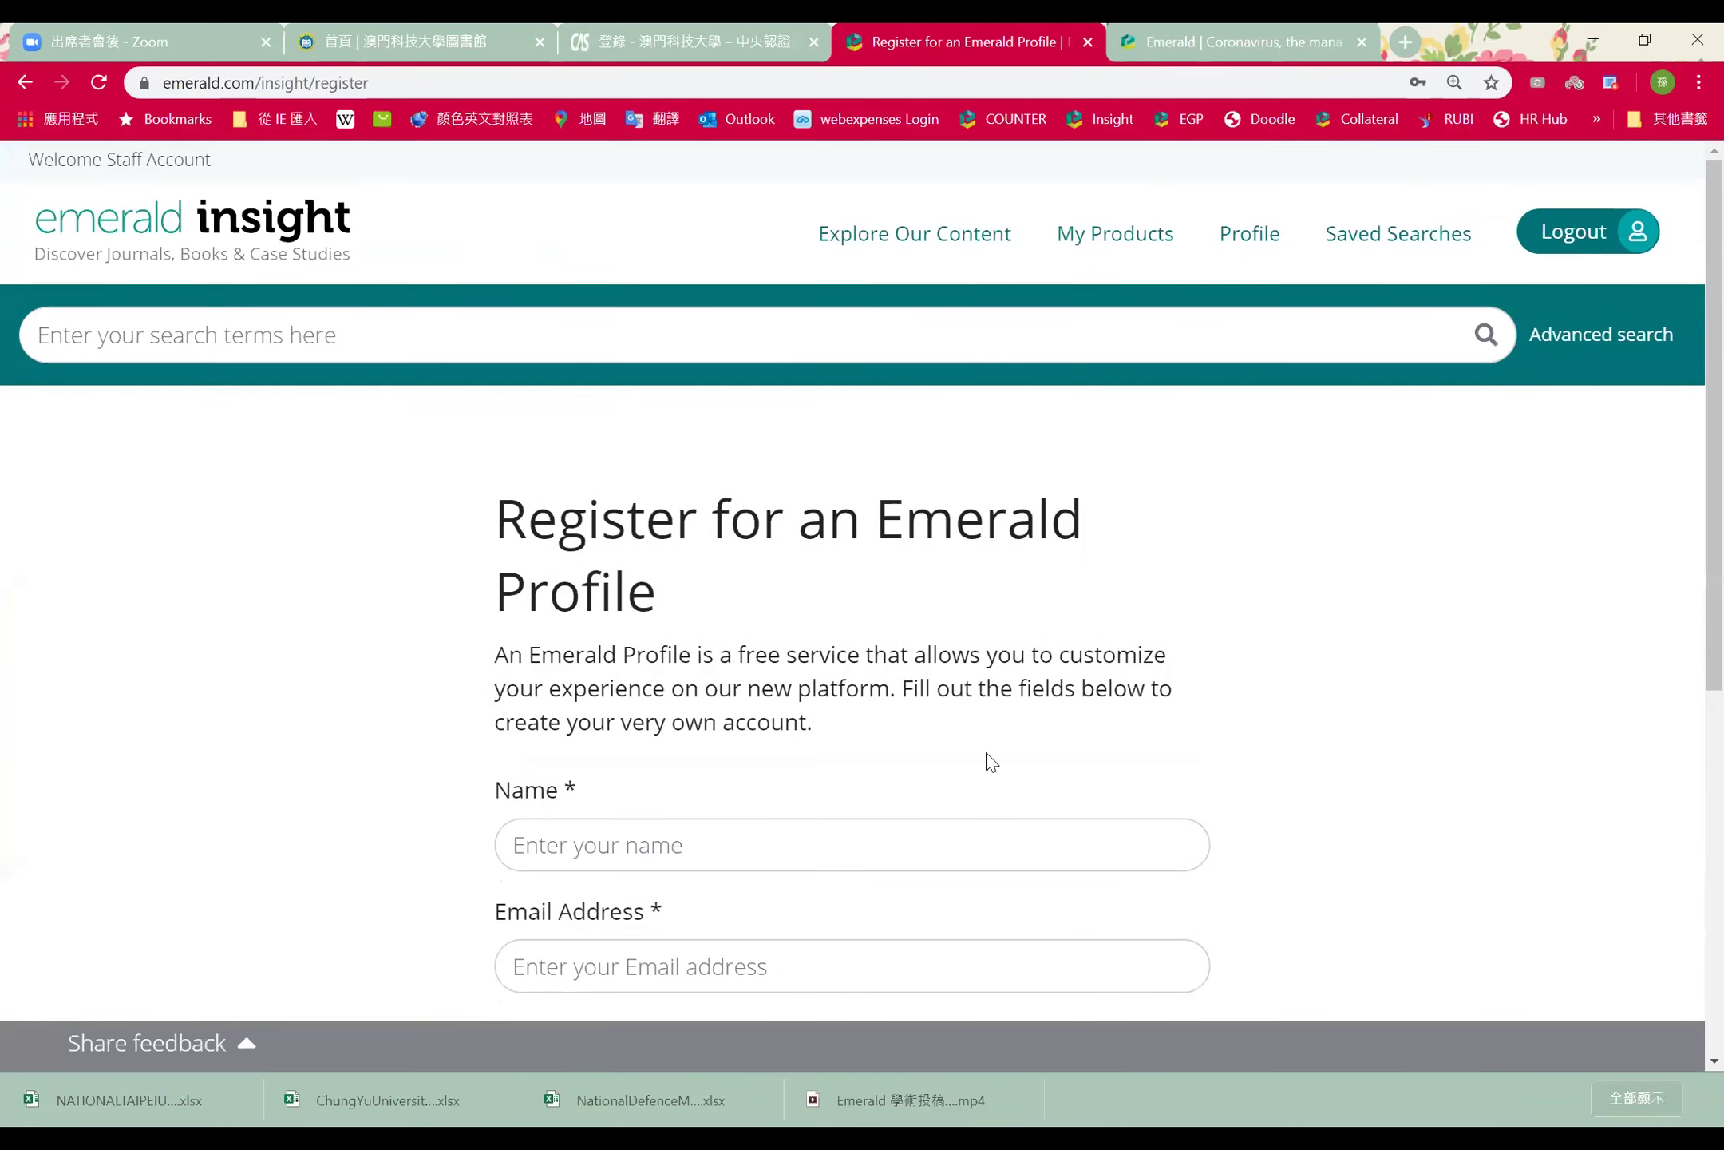
left_click(224, 240)
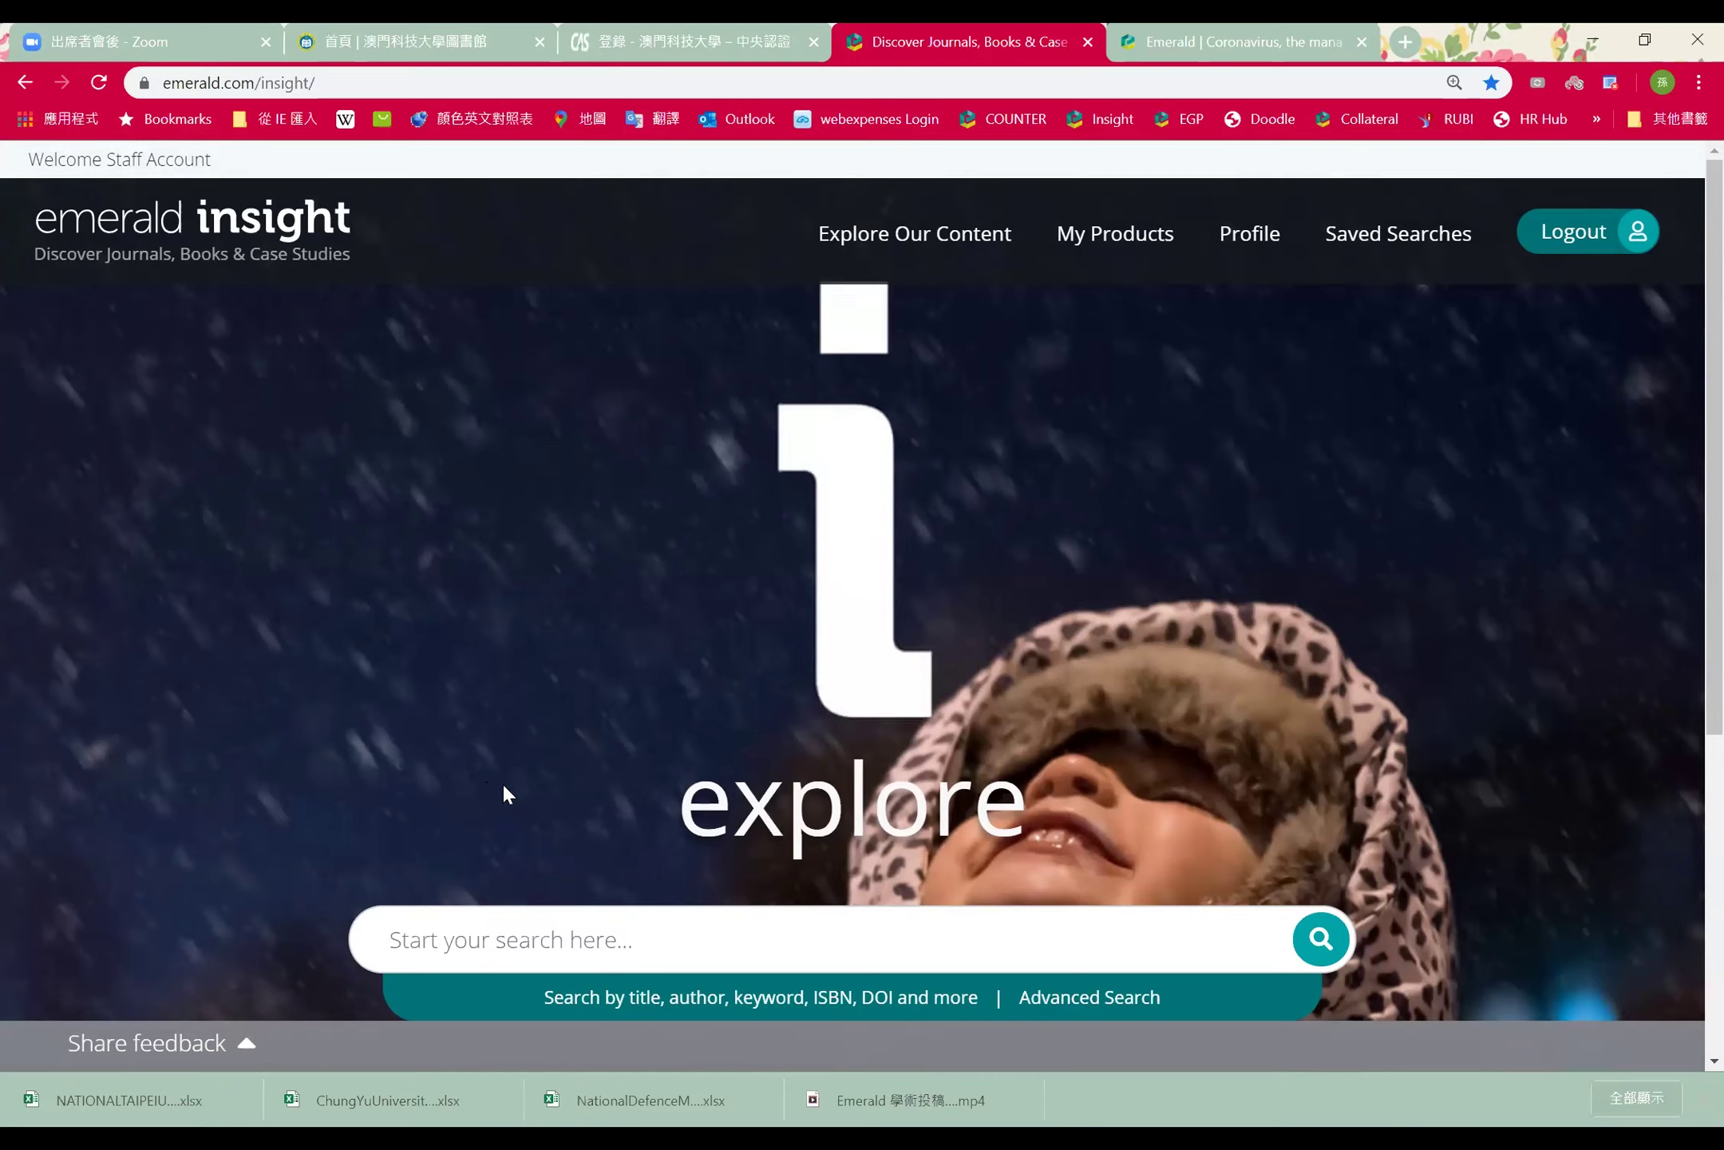
Search Emerald Insight for 'print' from the homepage search box
left_click(483, 937)
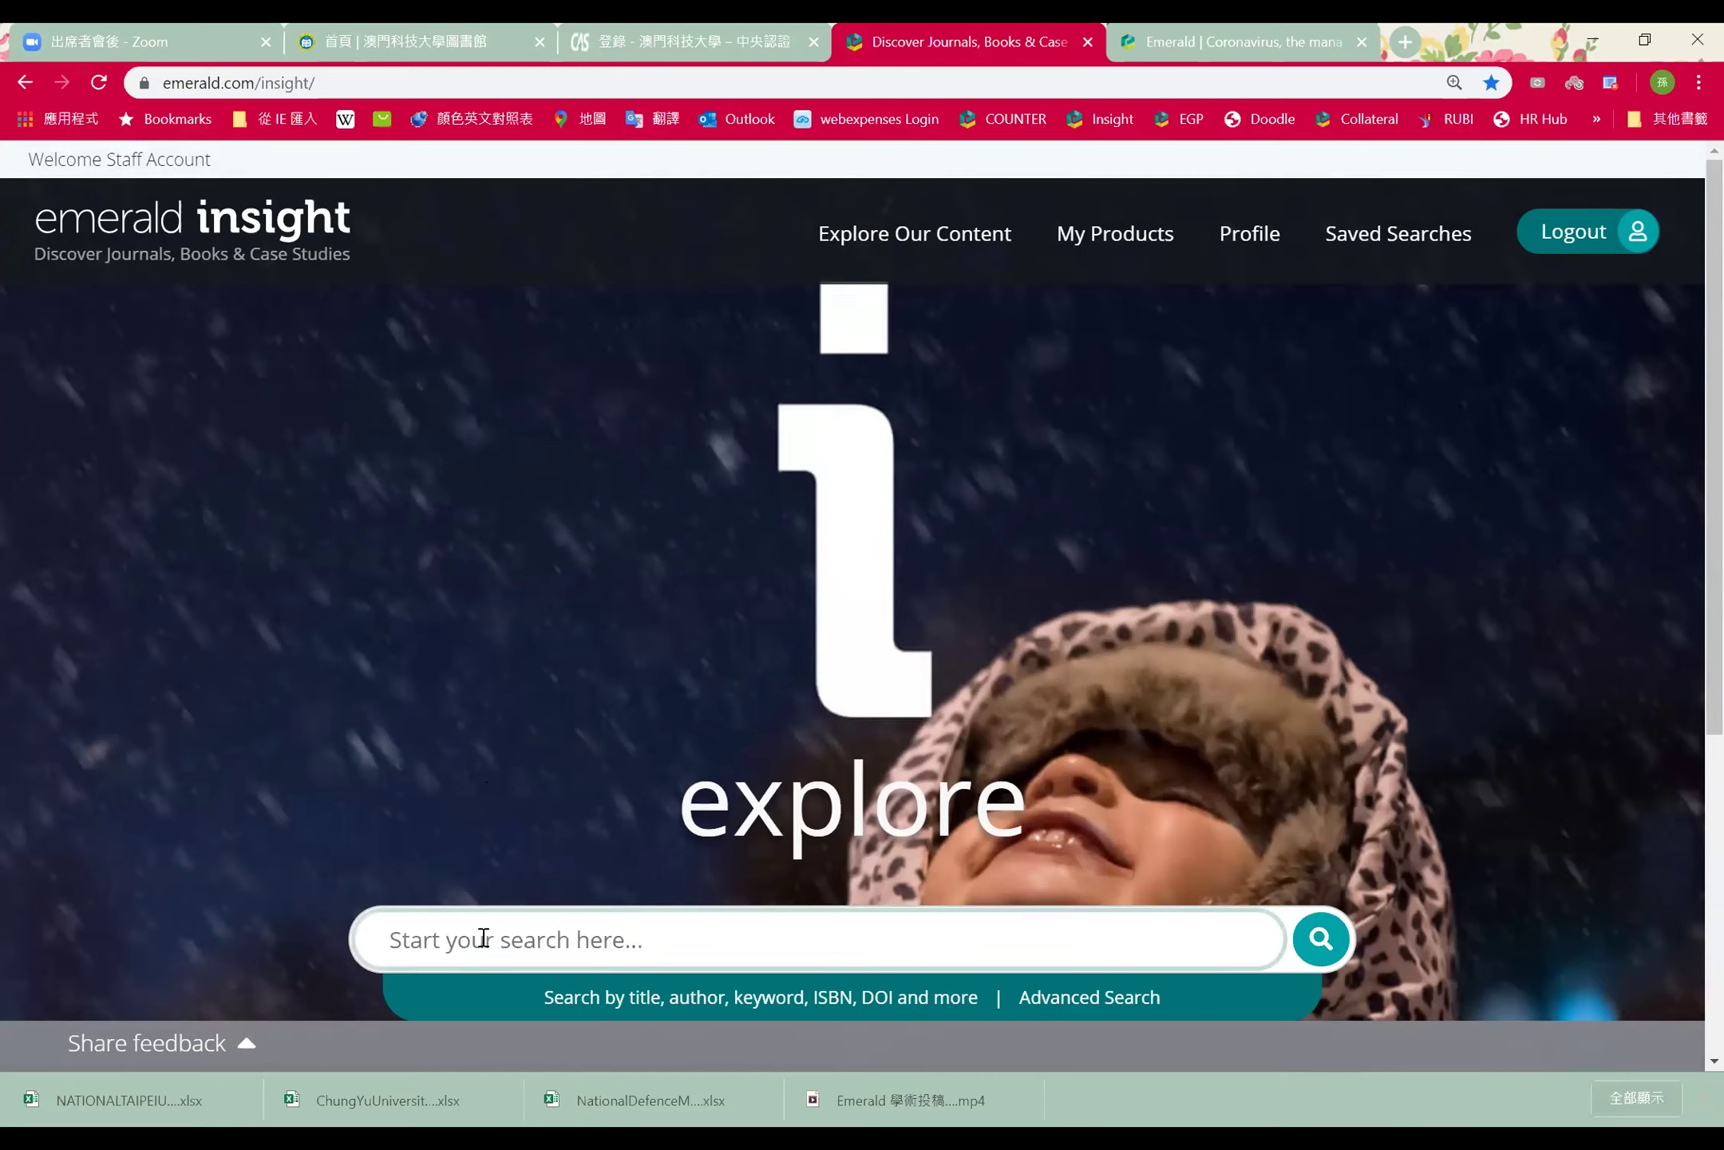
type("print")
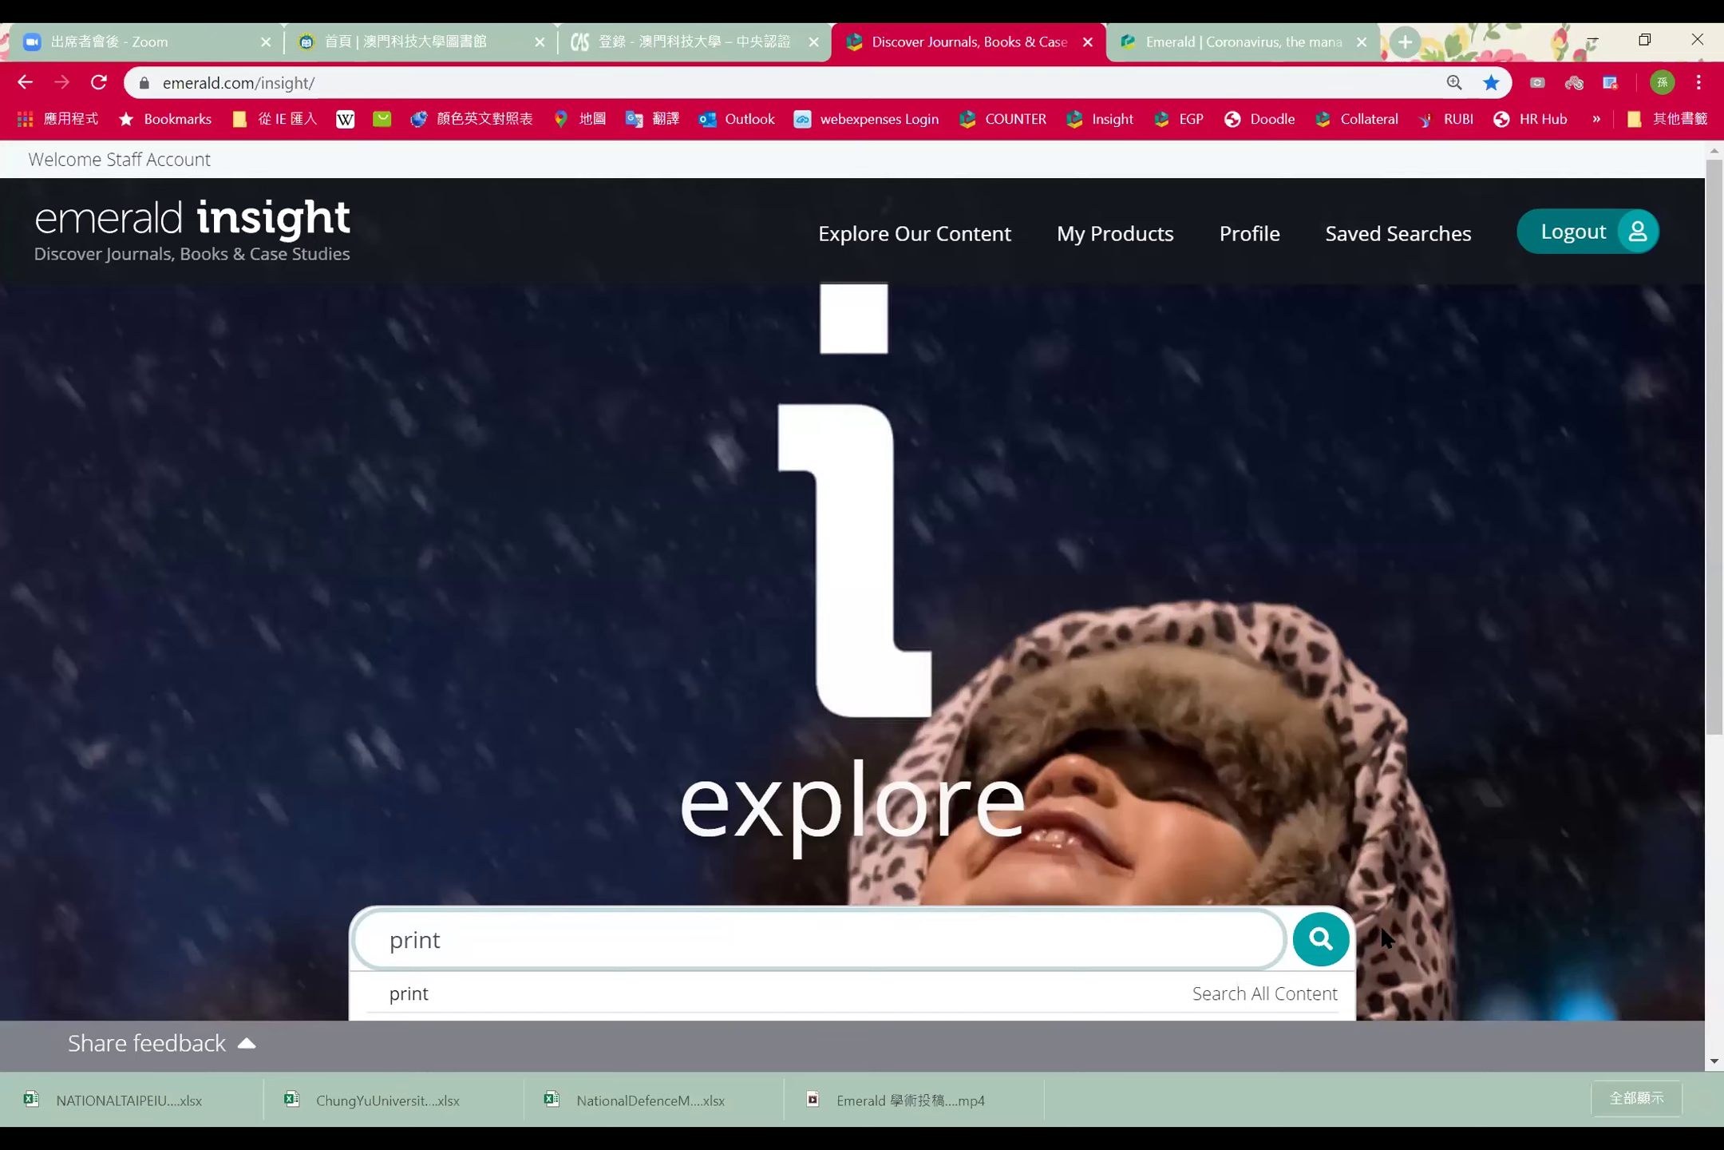
left_click(1321, 942)
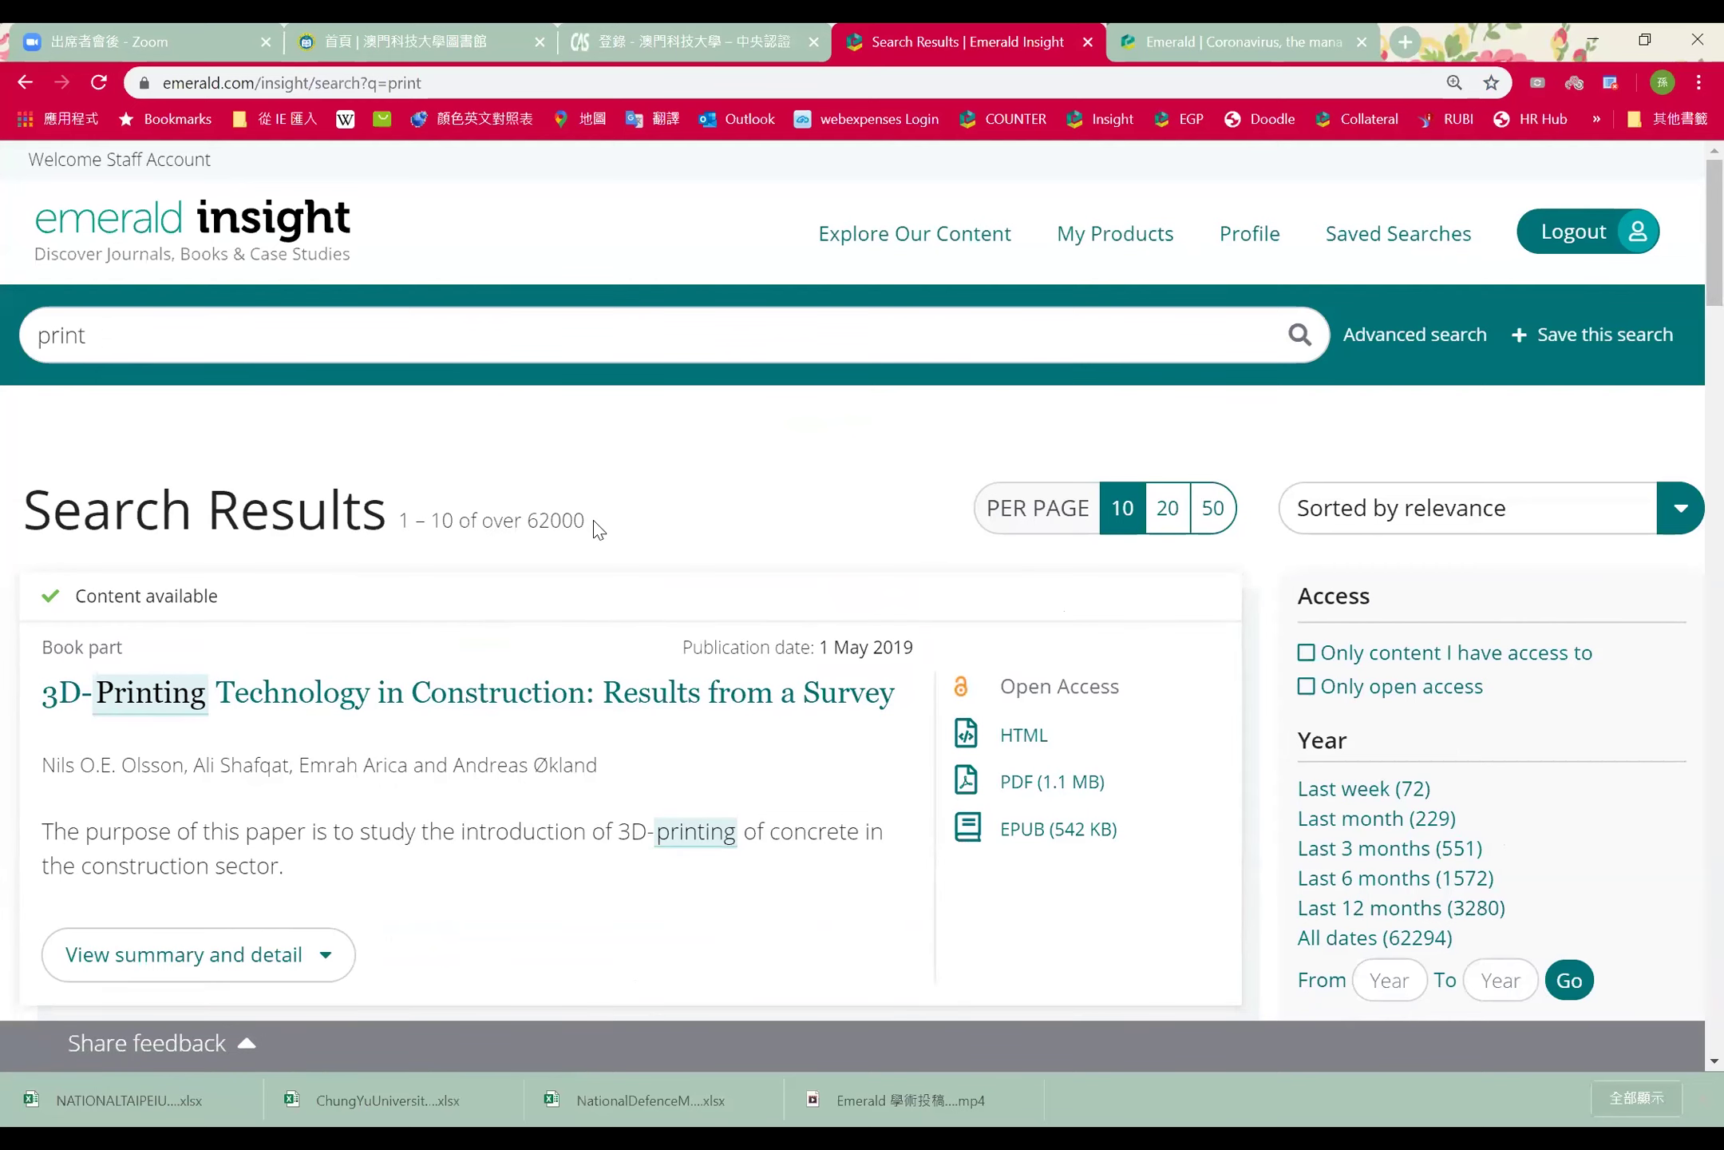
Review the 62000 'print' results and Content type counts, then go back to the homepage
double_click(534, 520)
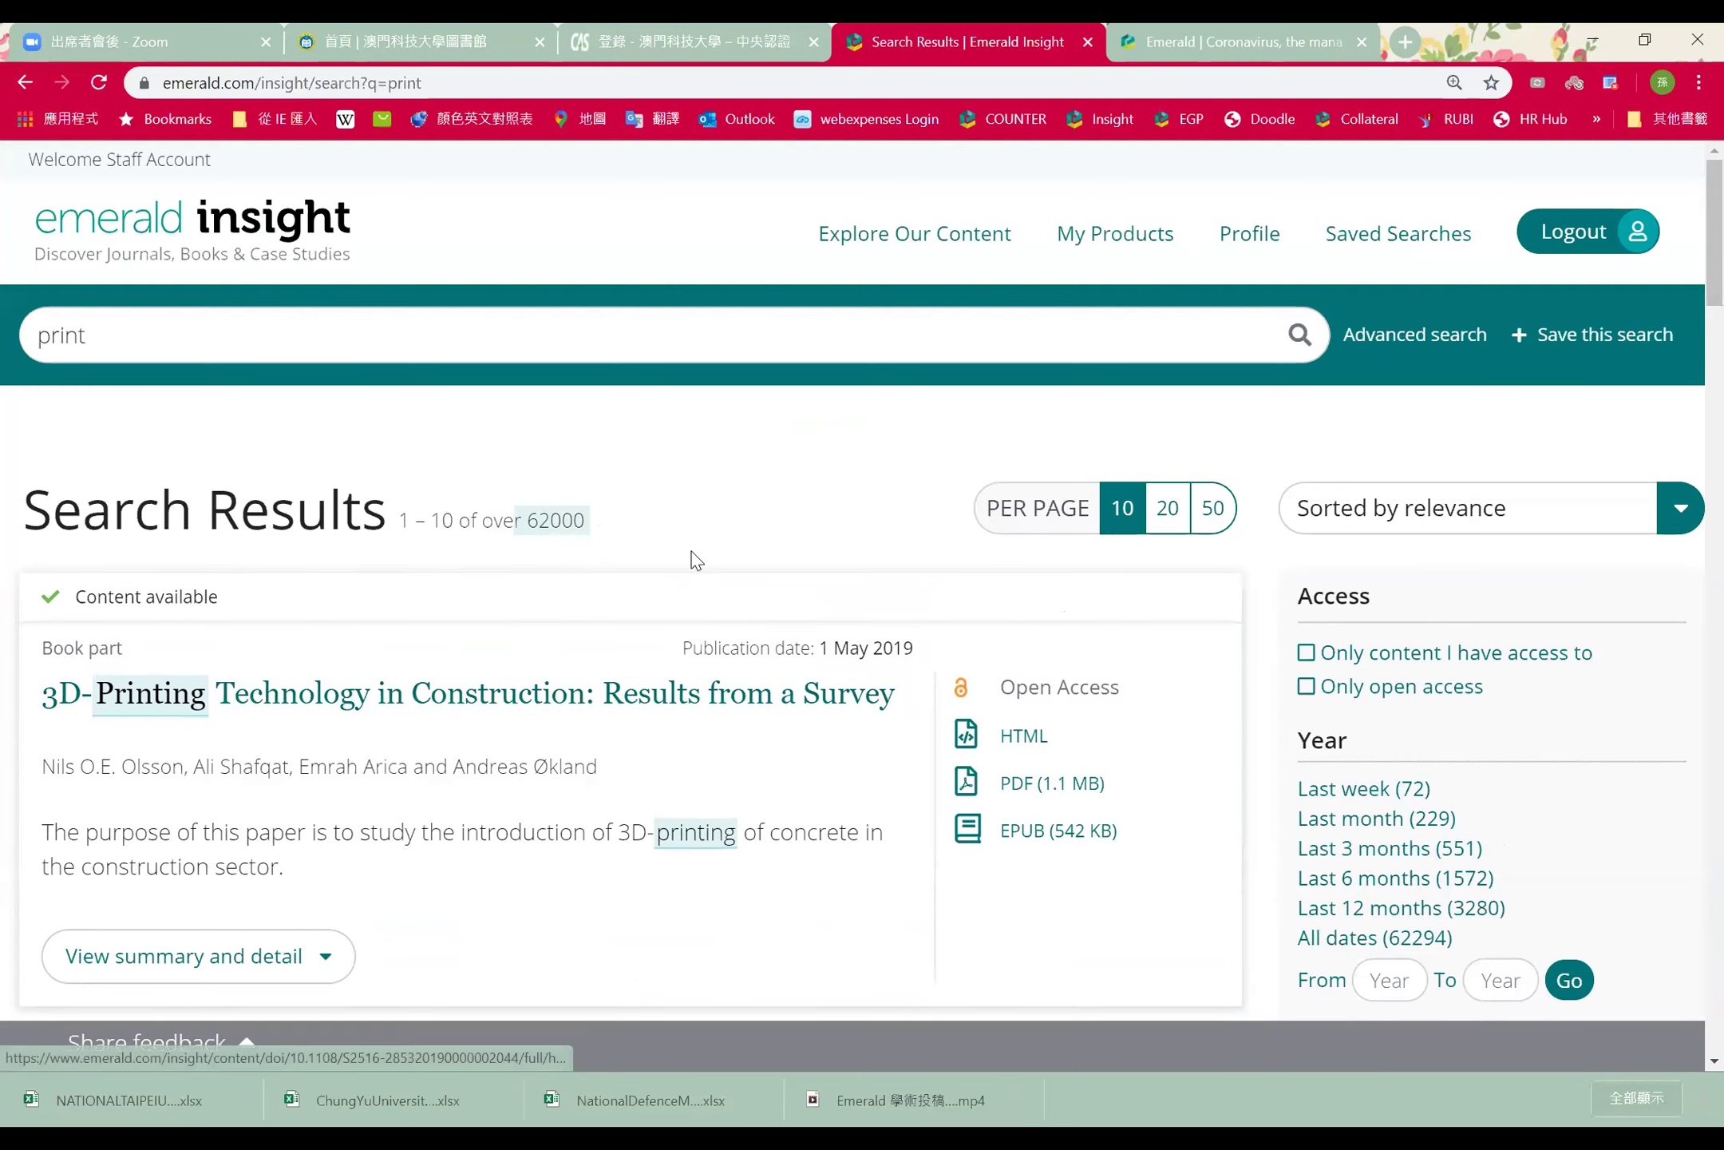
scroll(680, 489, "down", 10)
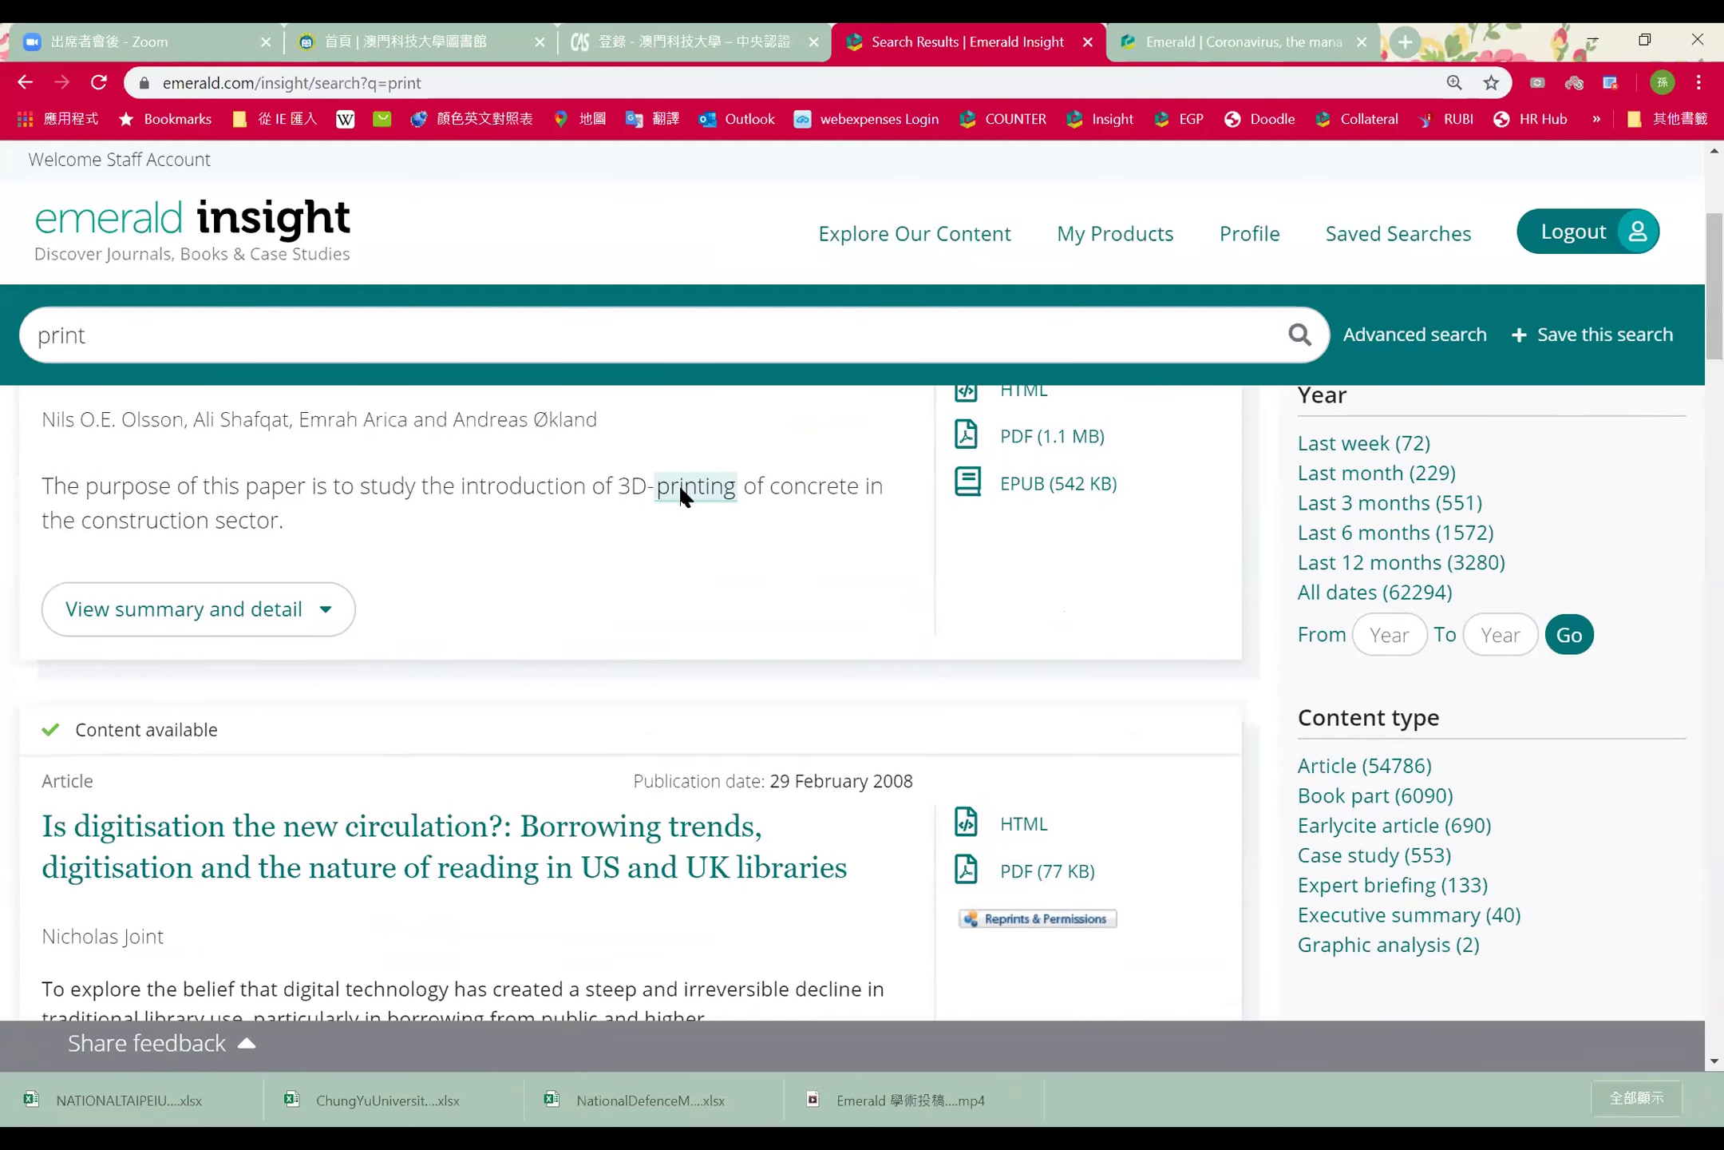
scroll(678, 483, "down", 15)
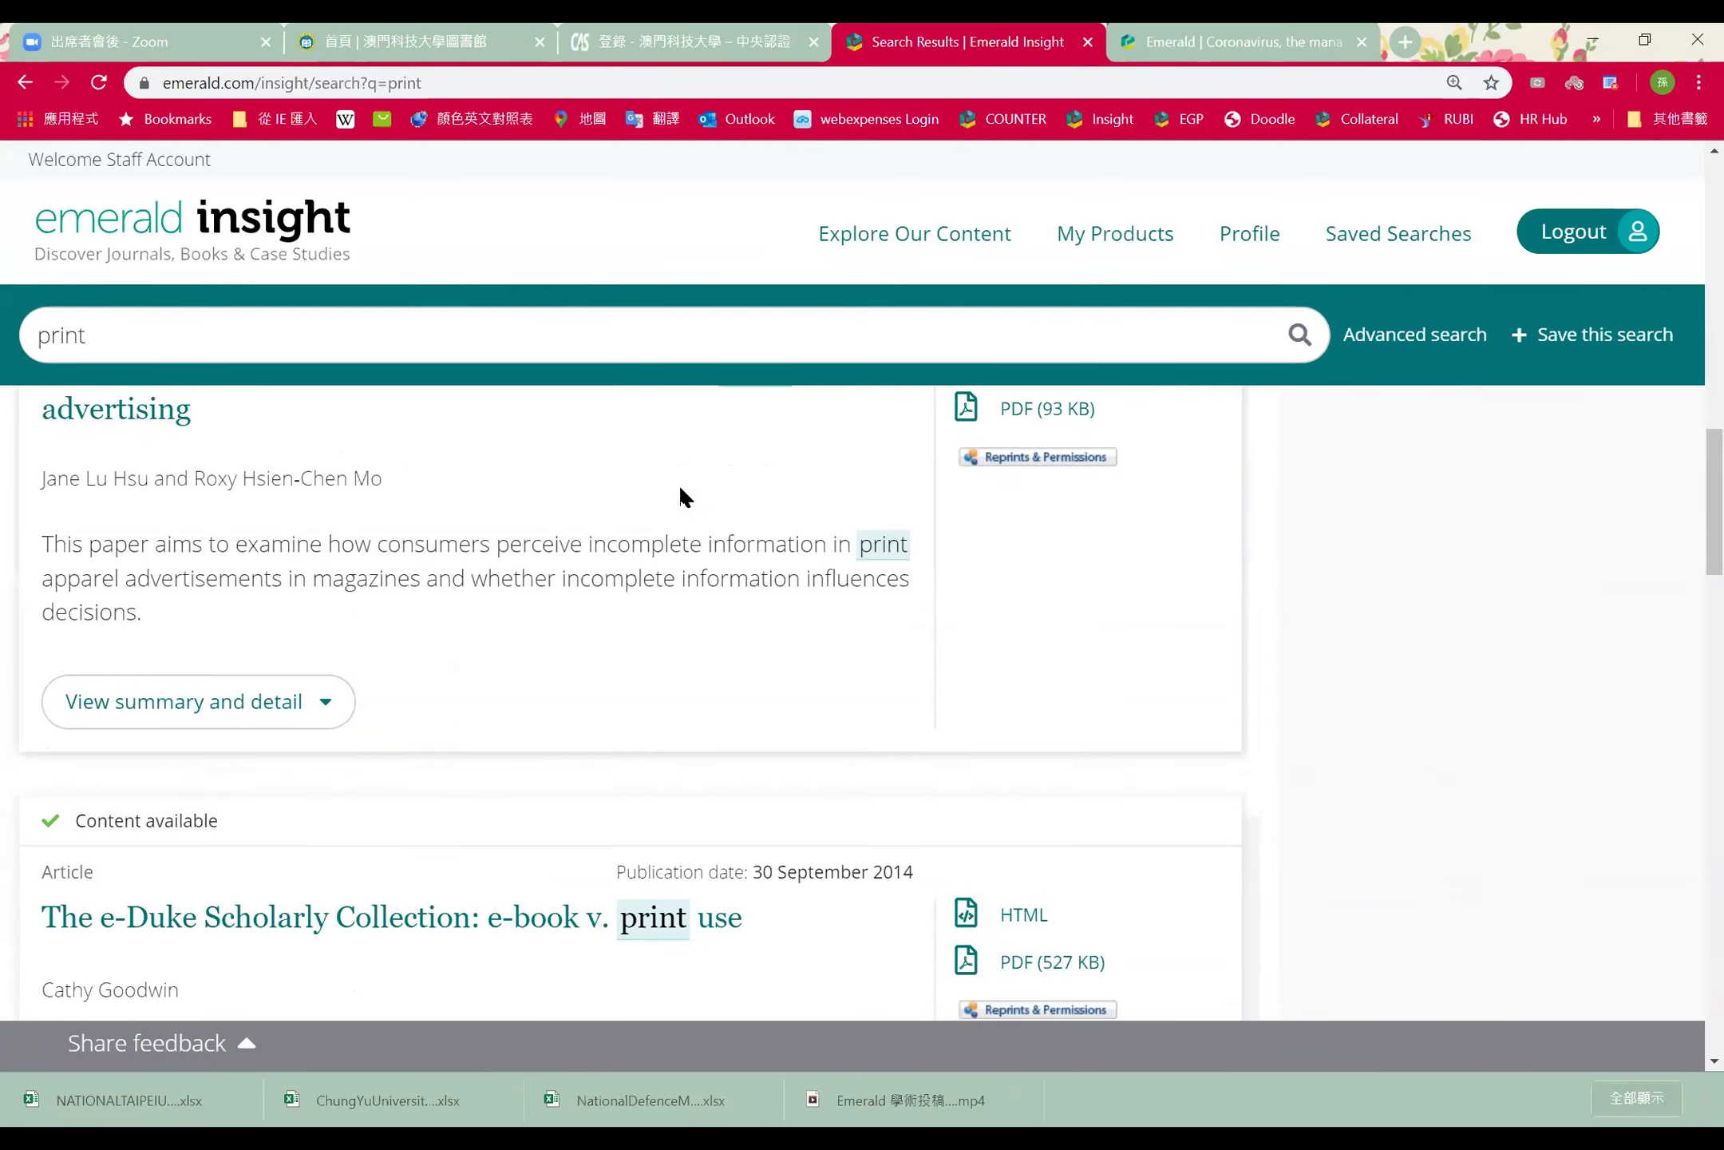
scroll(679, 483, "down", 10)
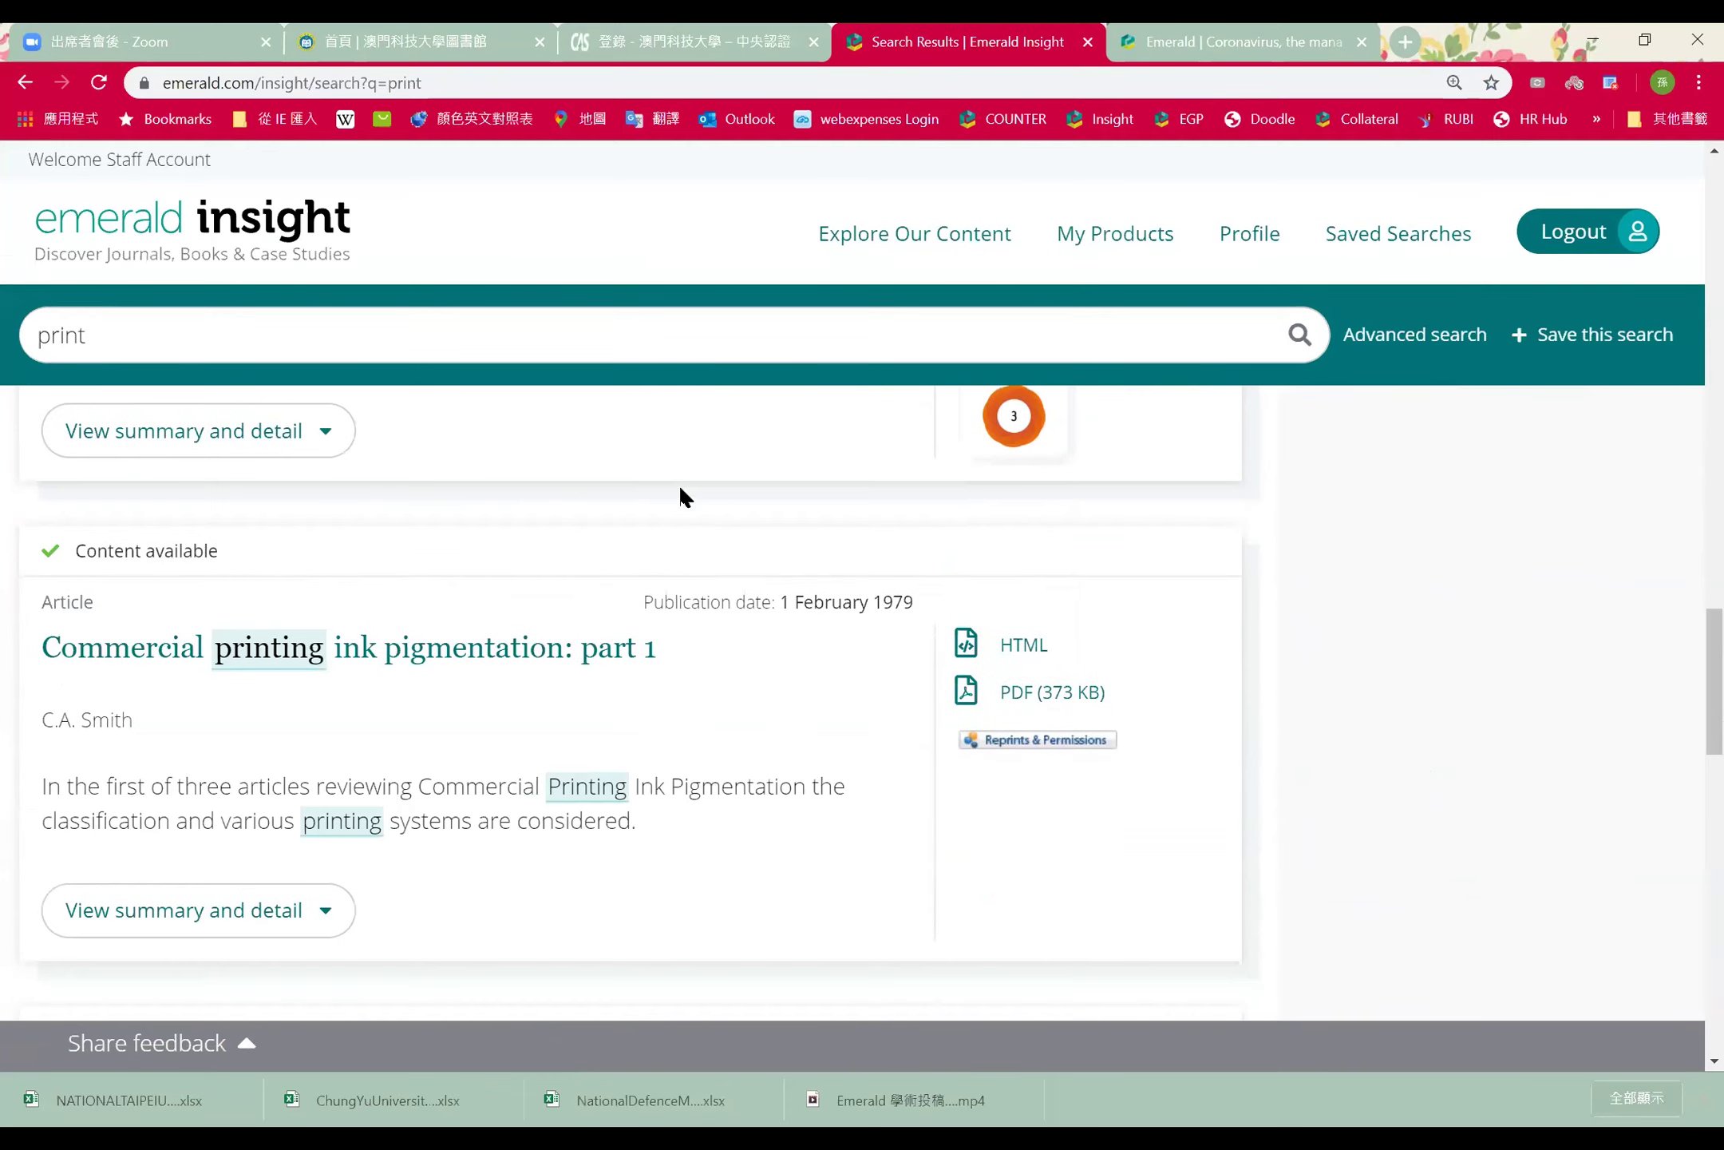
scroll(678, 484, "down", 6)
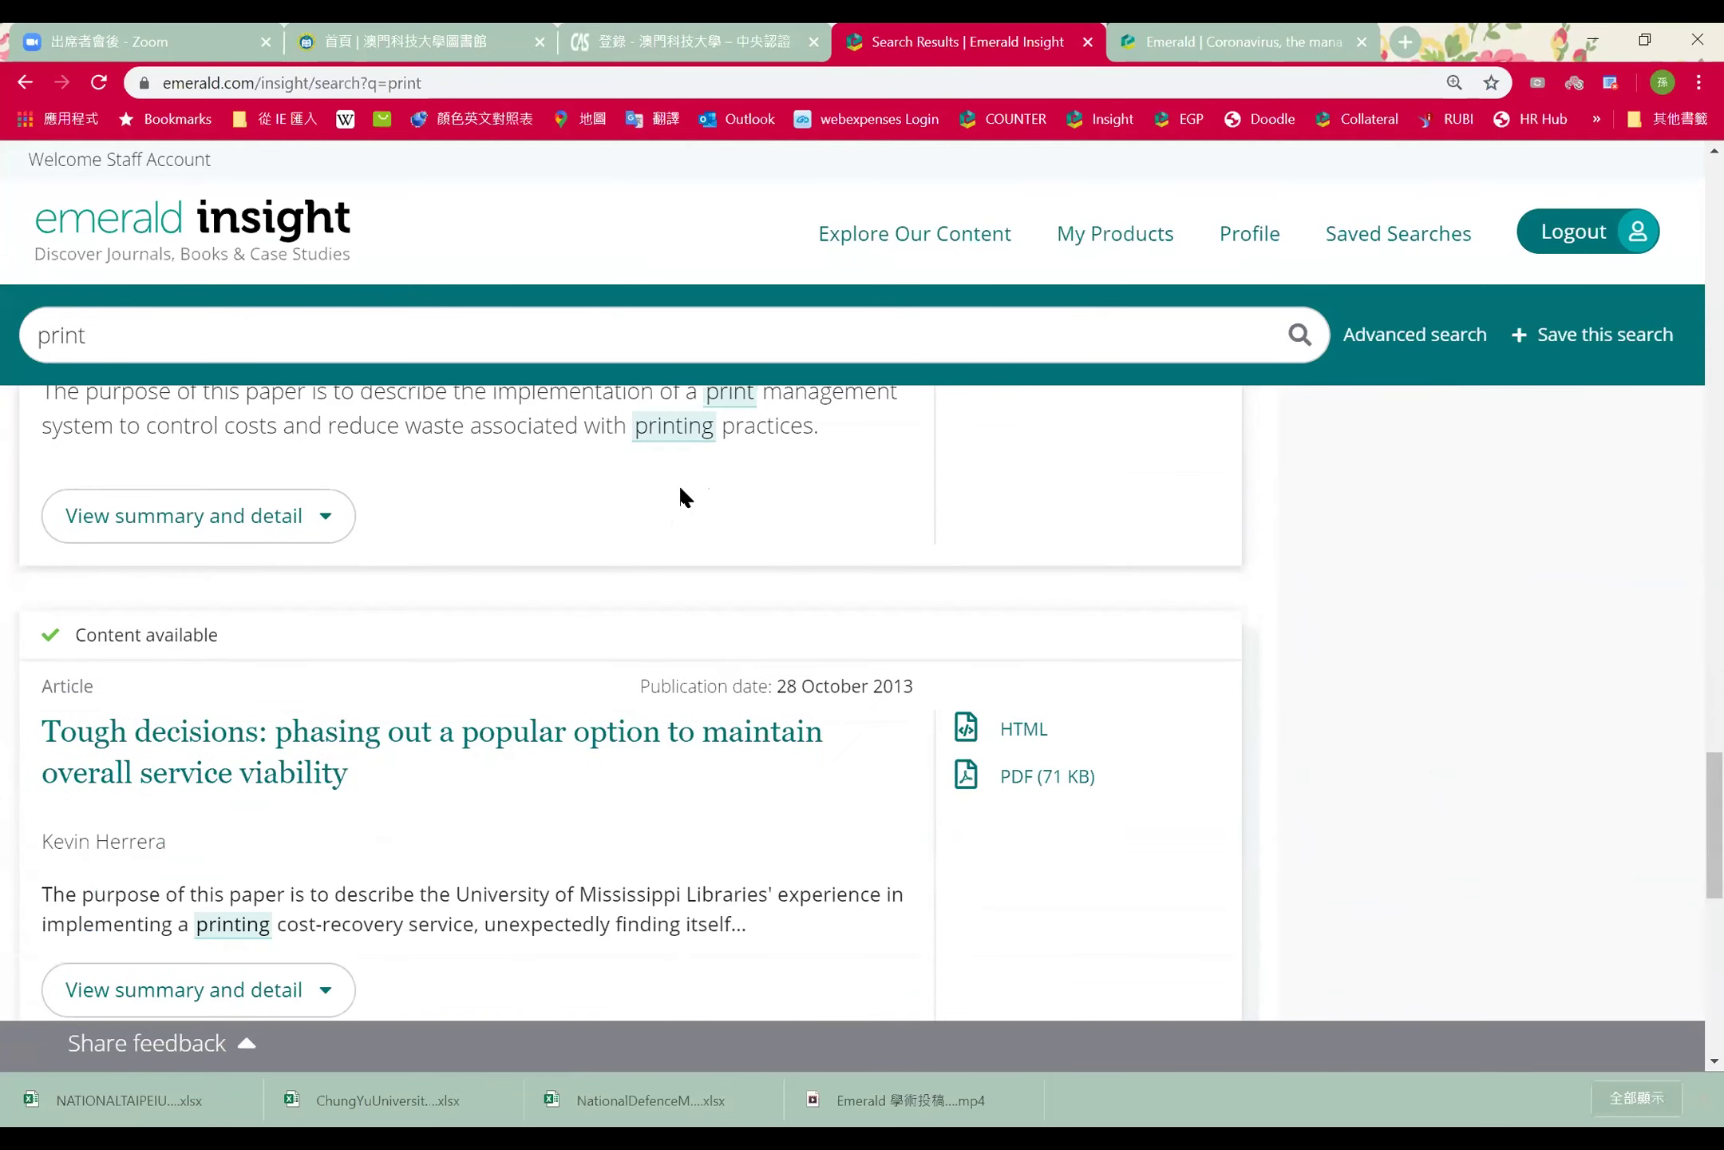
scroll(680, 489, "up", 20)
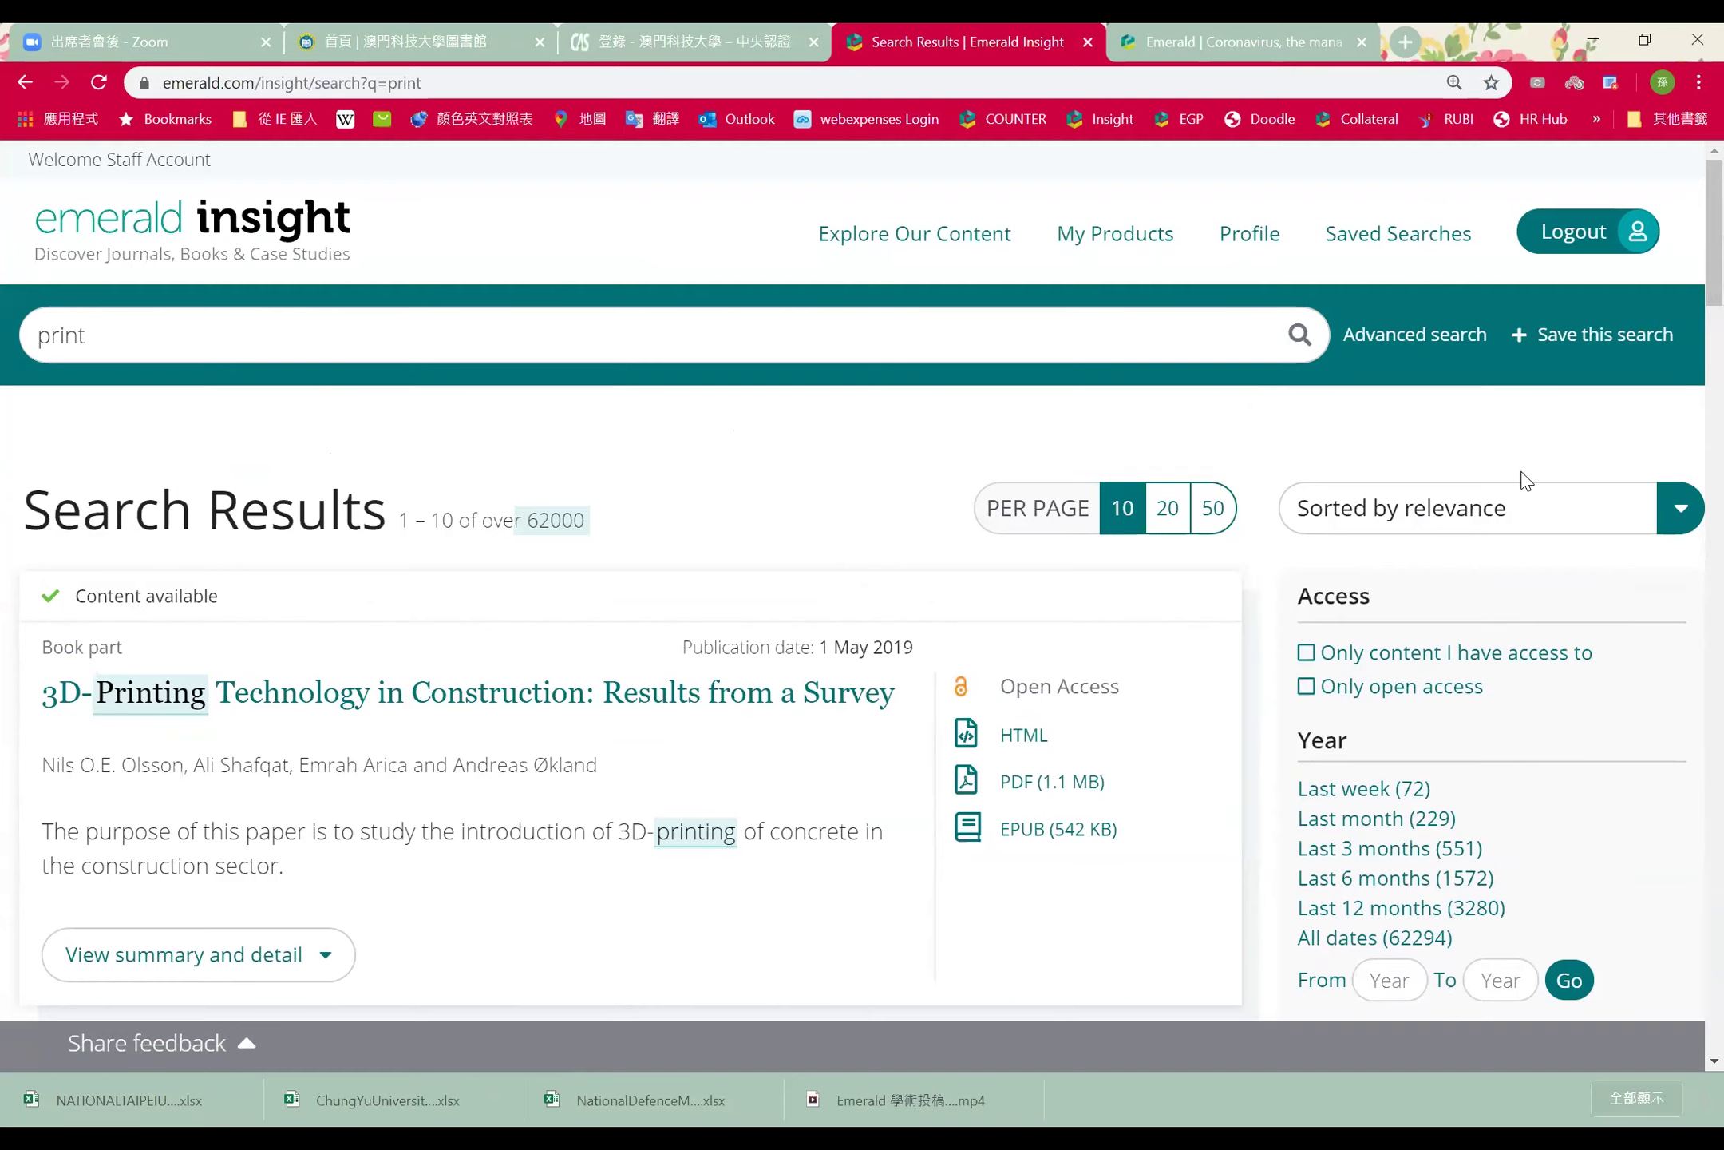
scroll(1524, 482, "down", 5)
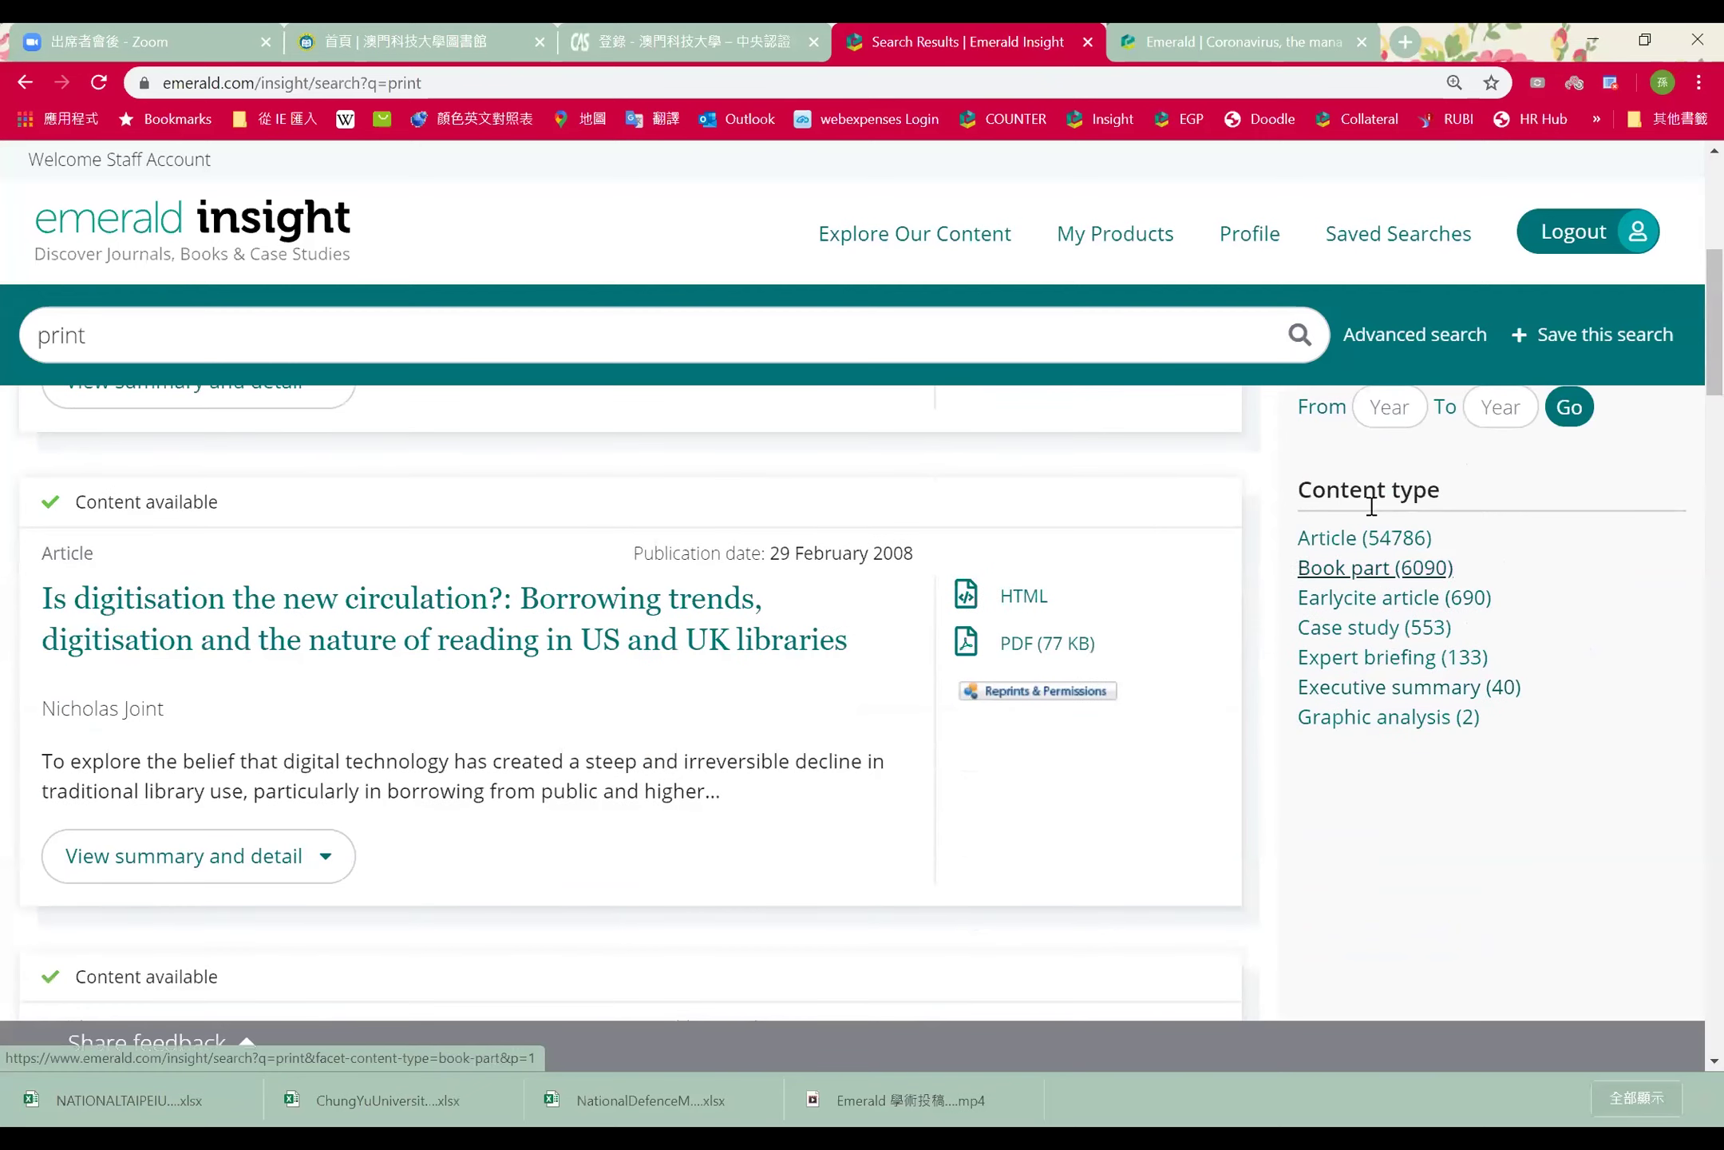
scroll(1472, 599, "up", 5)
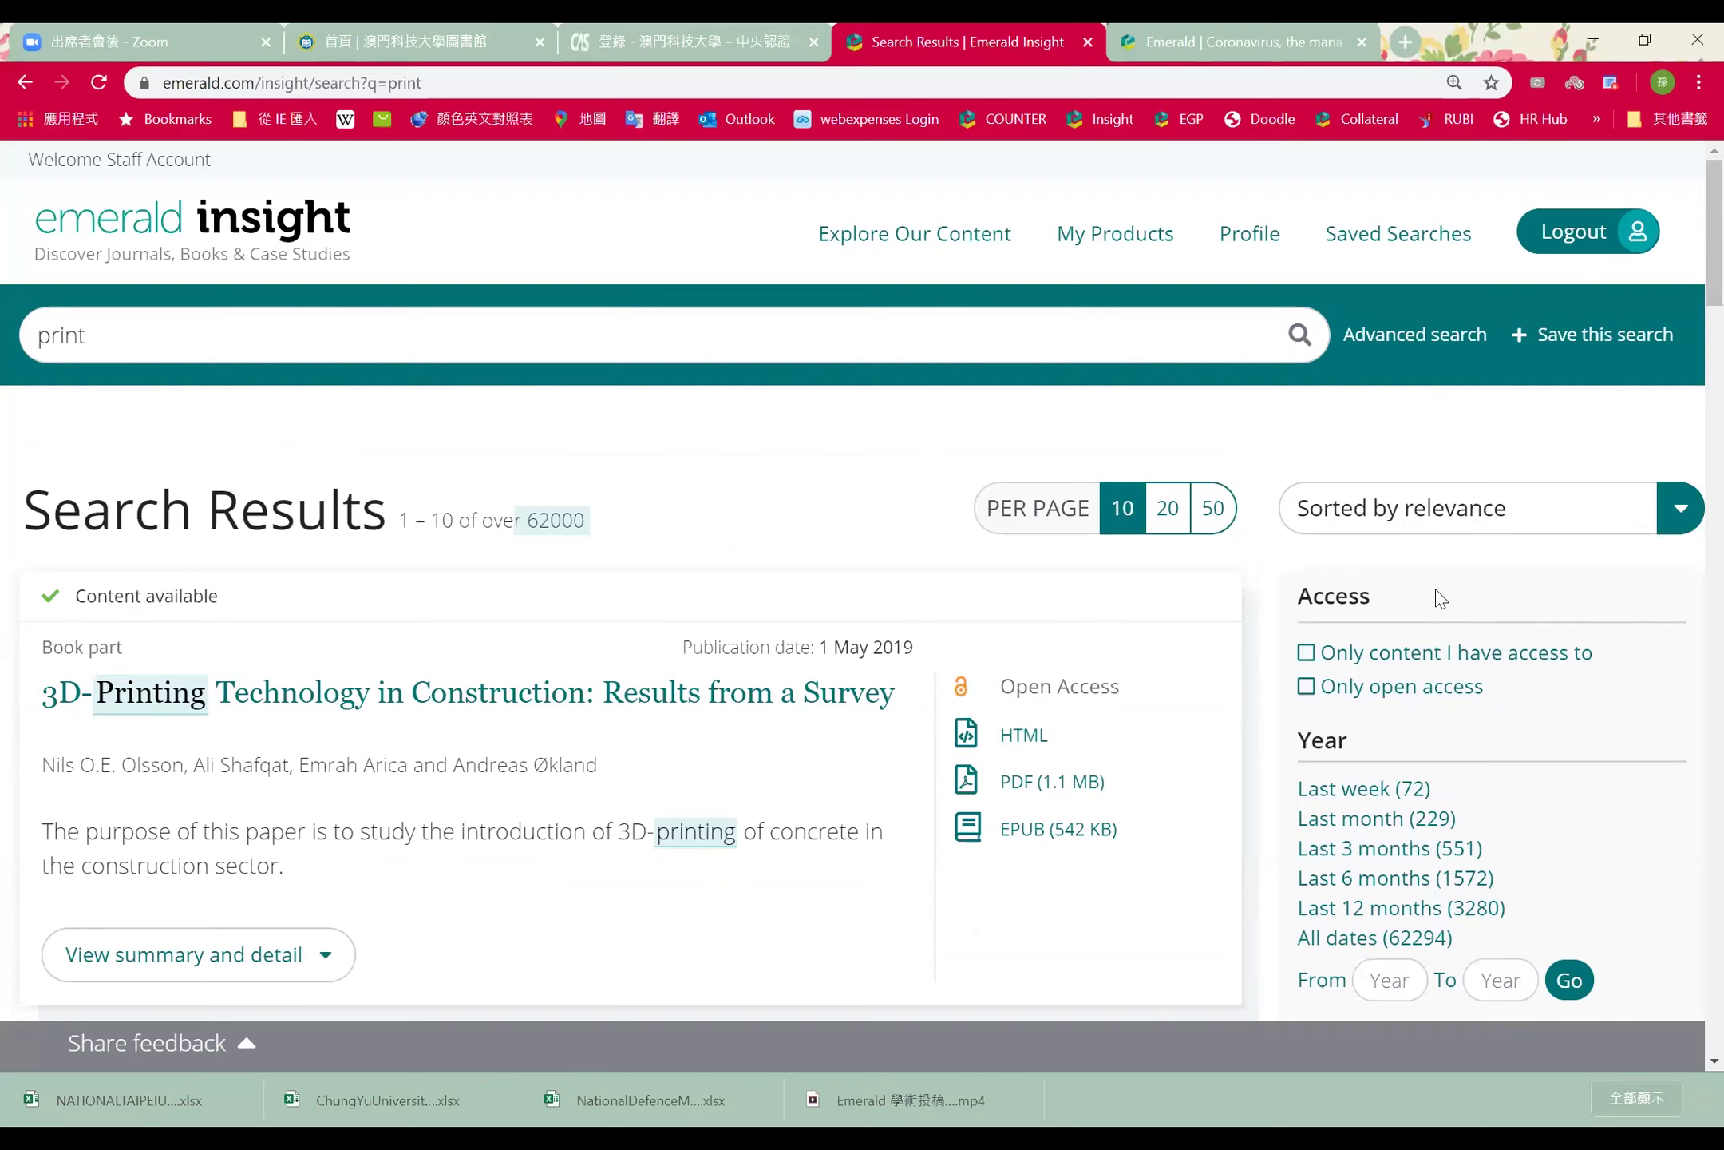
left_click(280, 244)
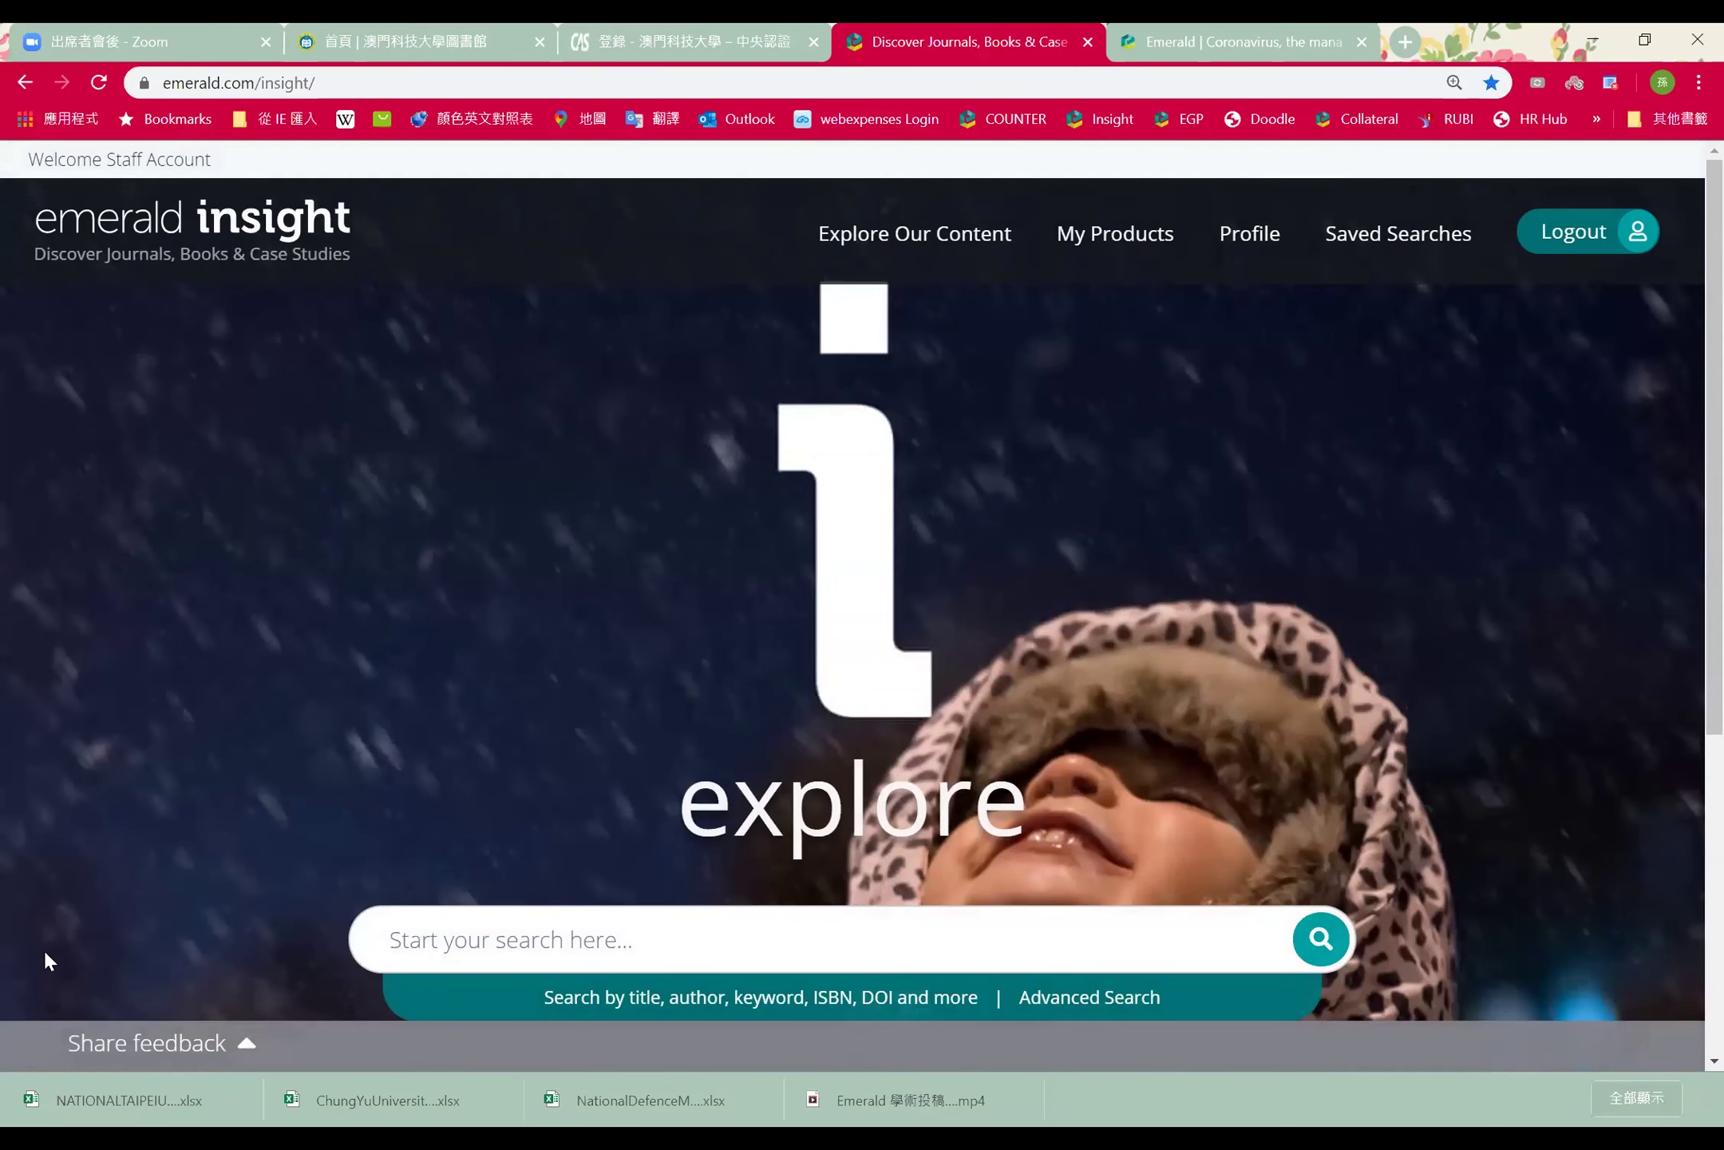
Open the Advanced Search page and scroll through its content-type, date and access options
scroll(1415, 702, "down", 1)
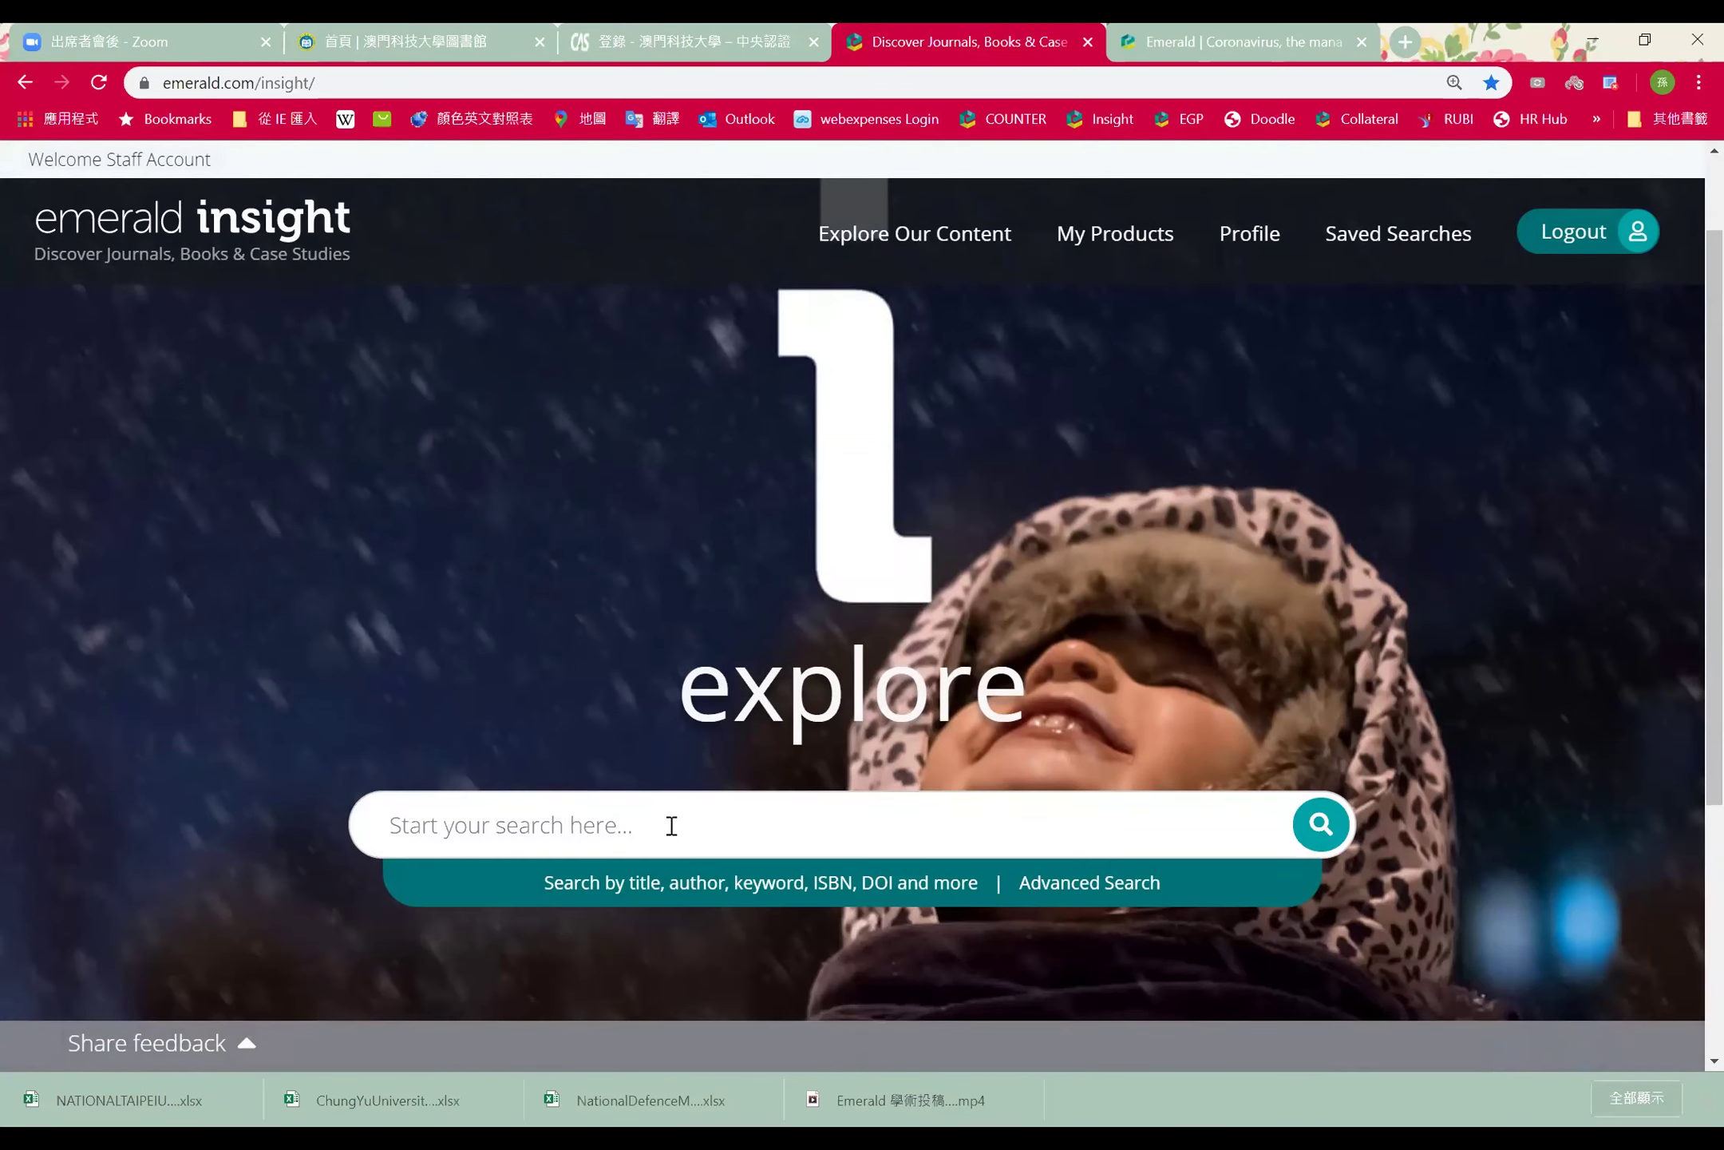
left_click(1150, 898)
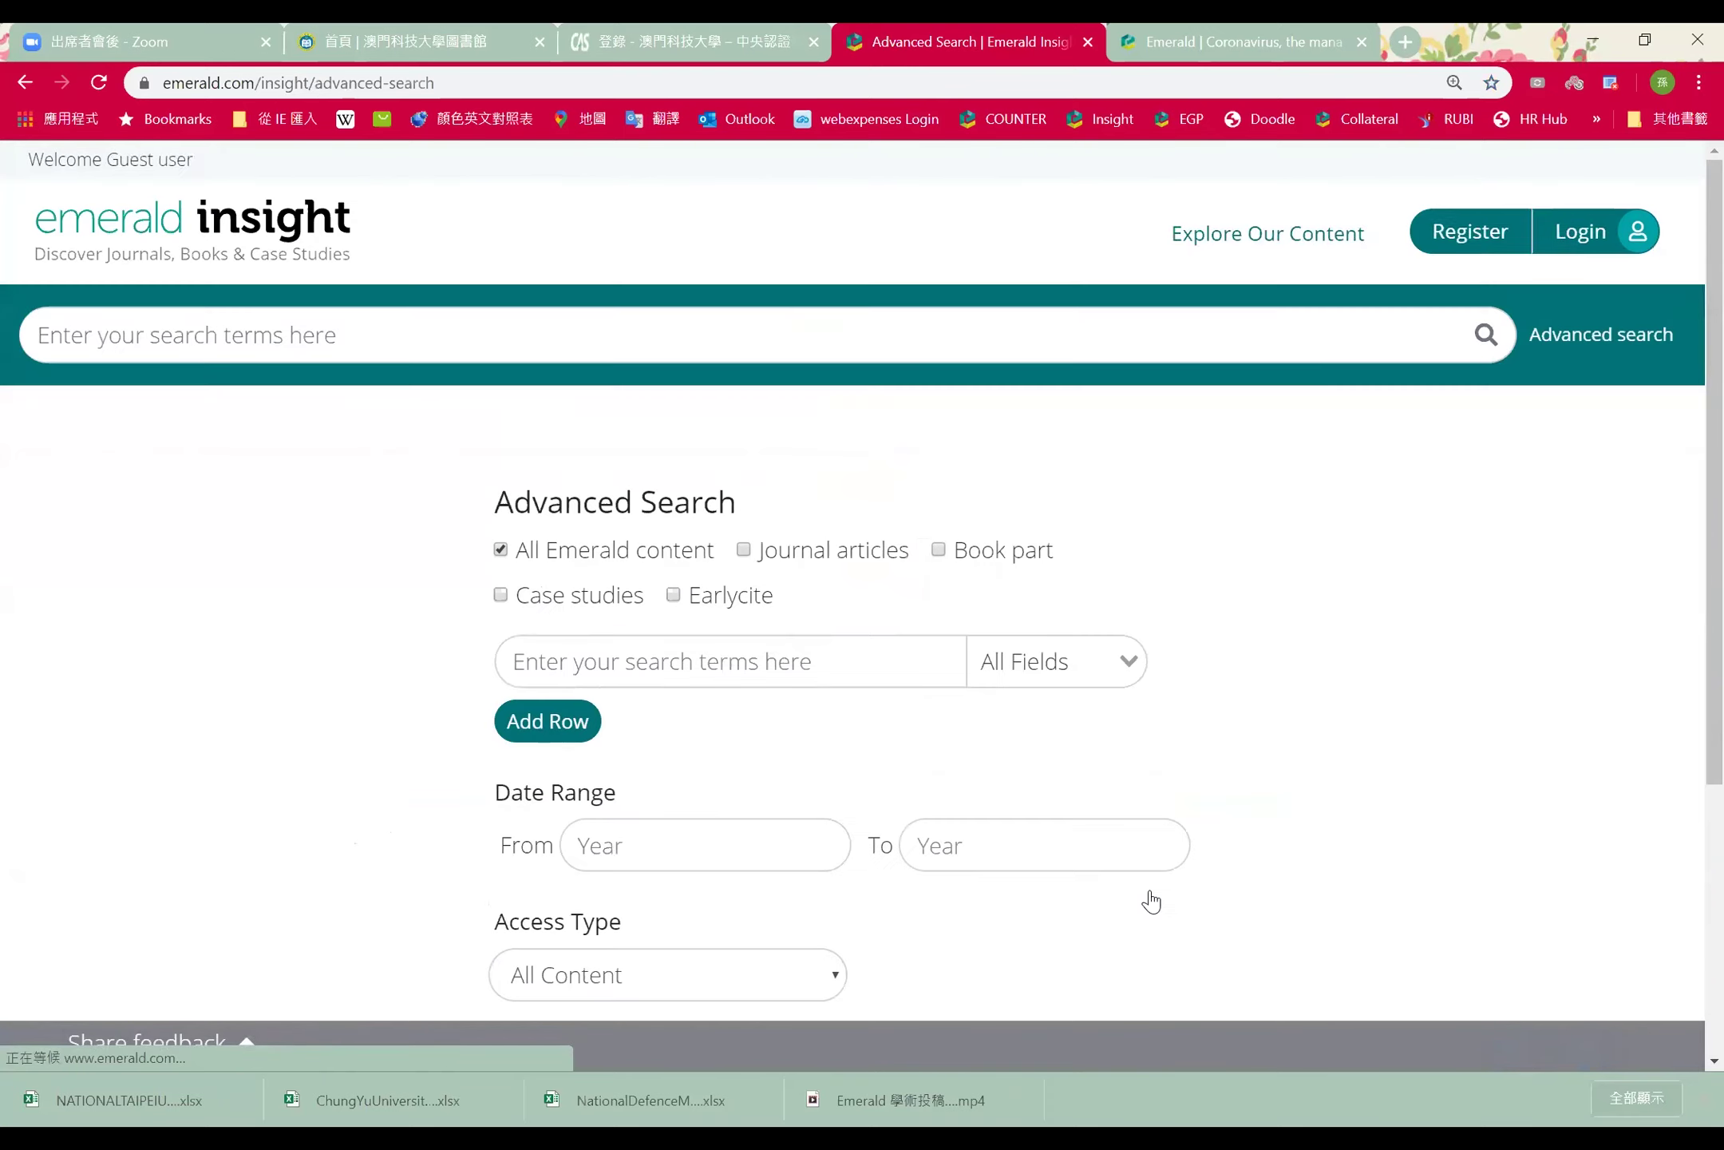
scroll(1331, 766, "down", 3)
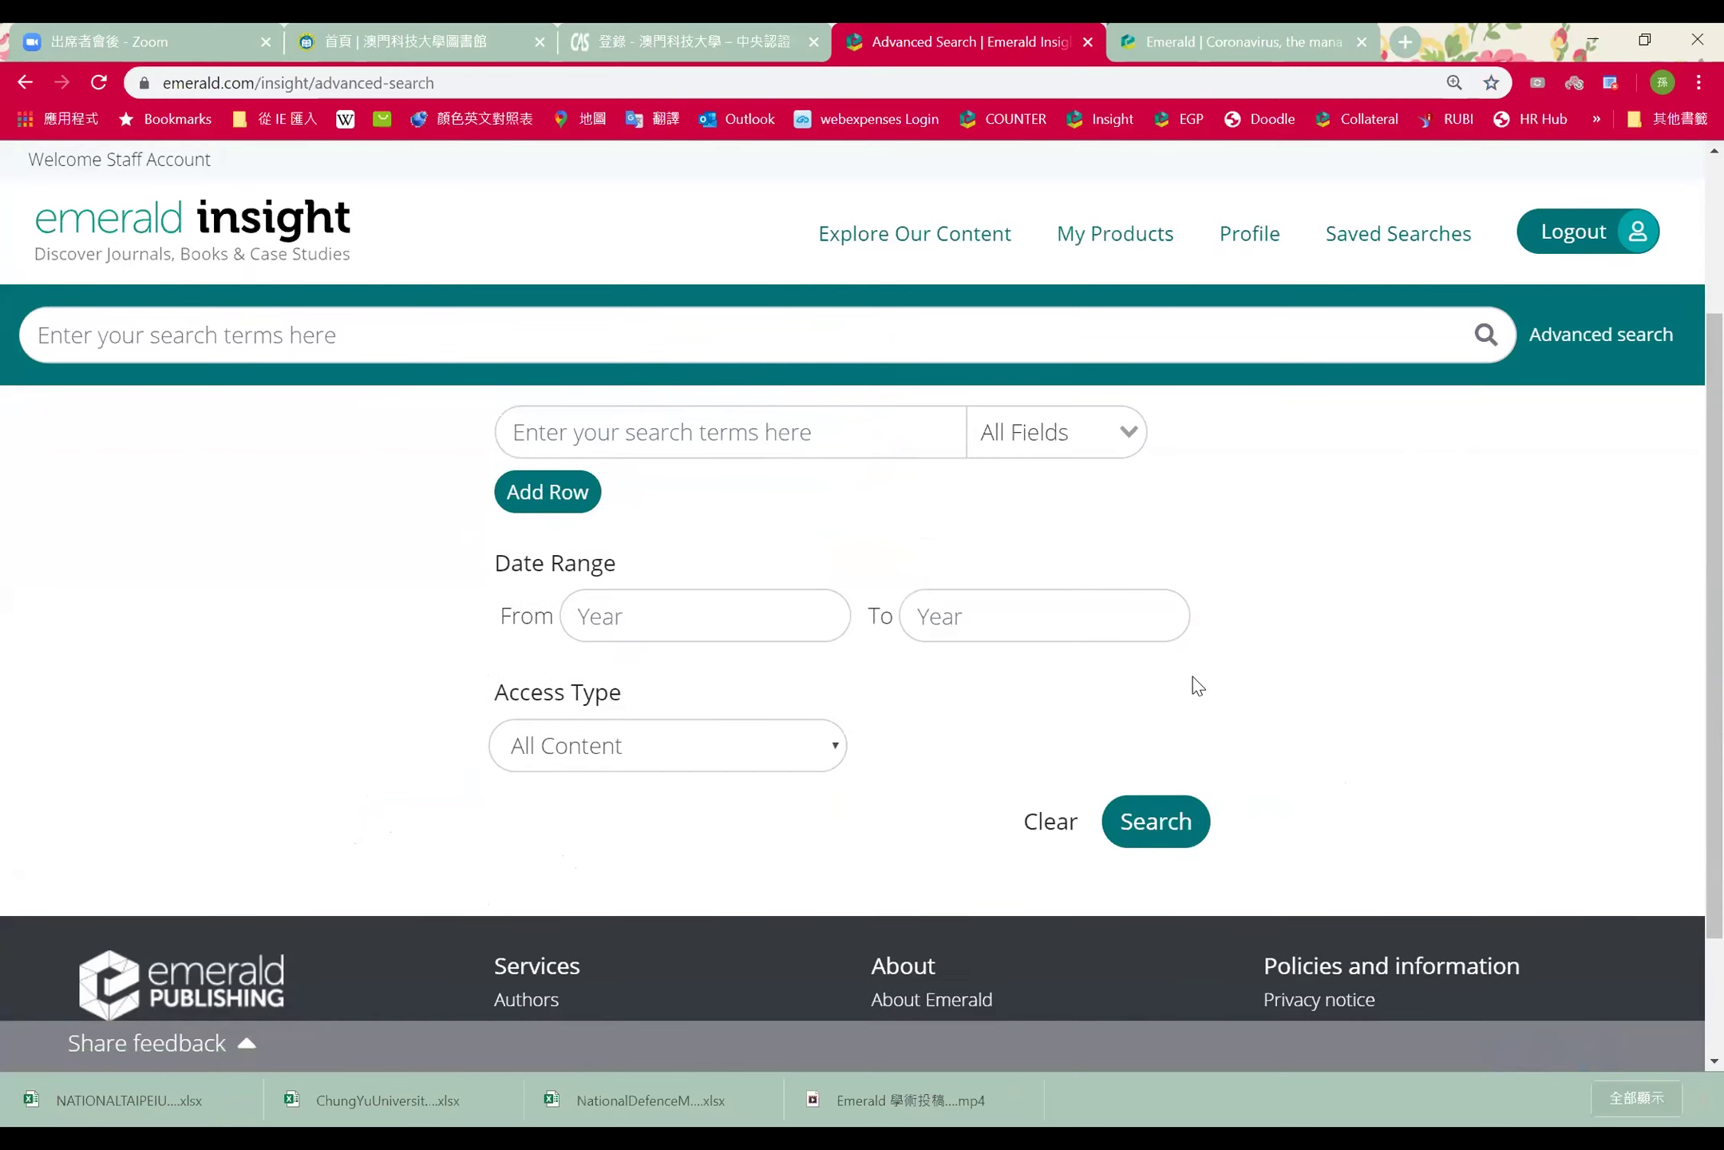
scroll(1193, 677, "up", 3)
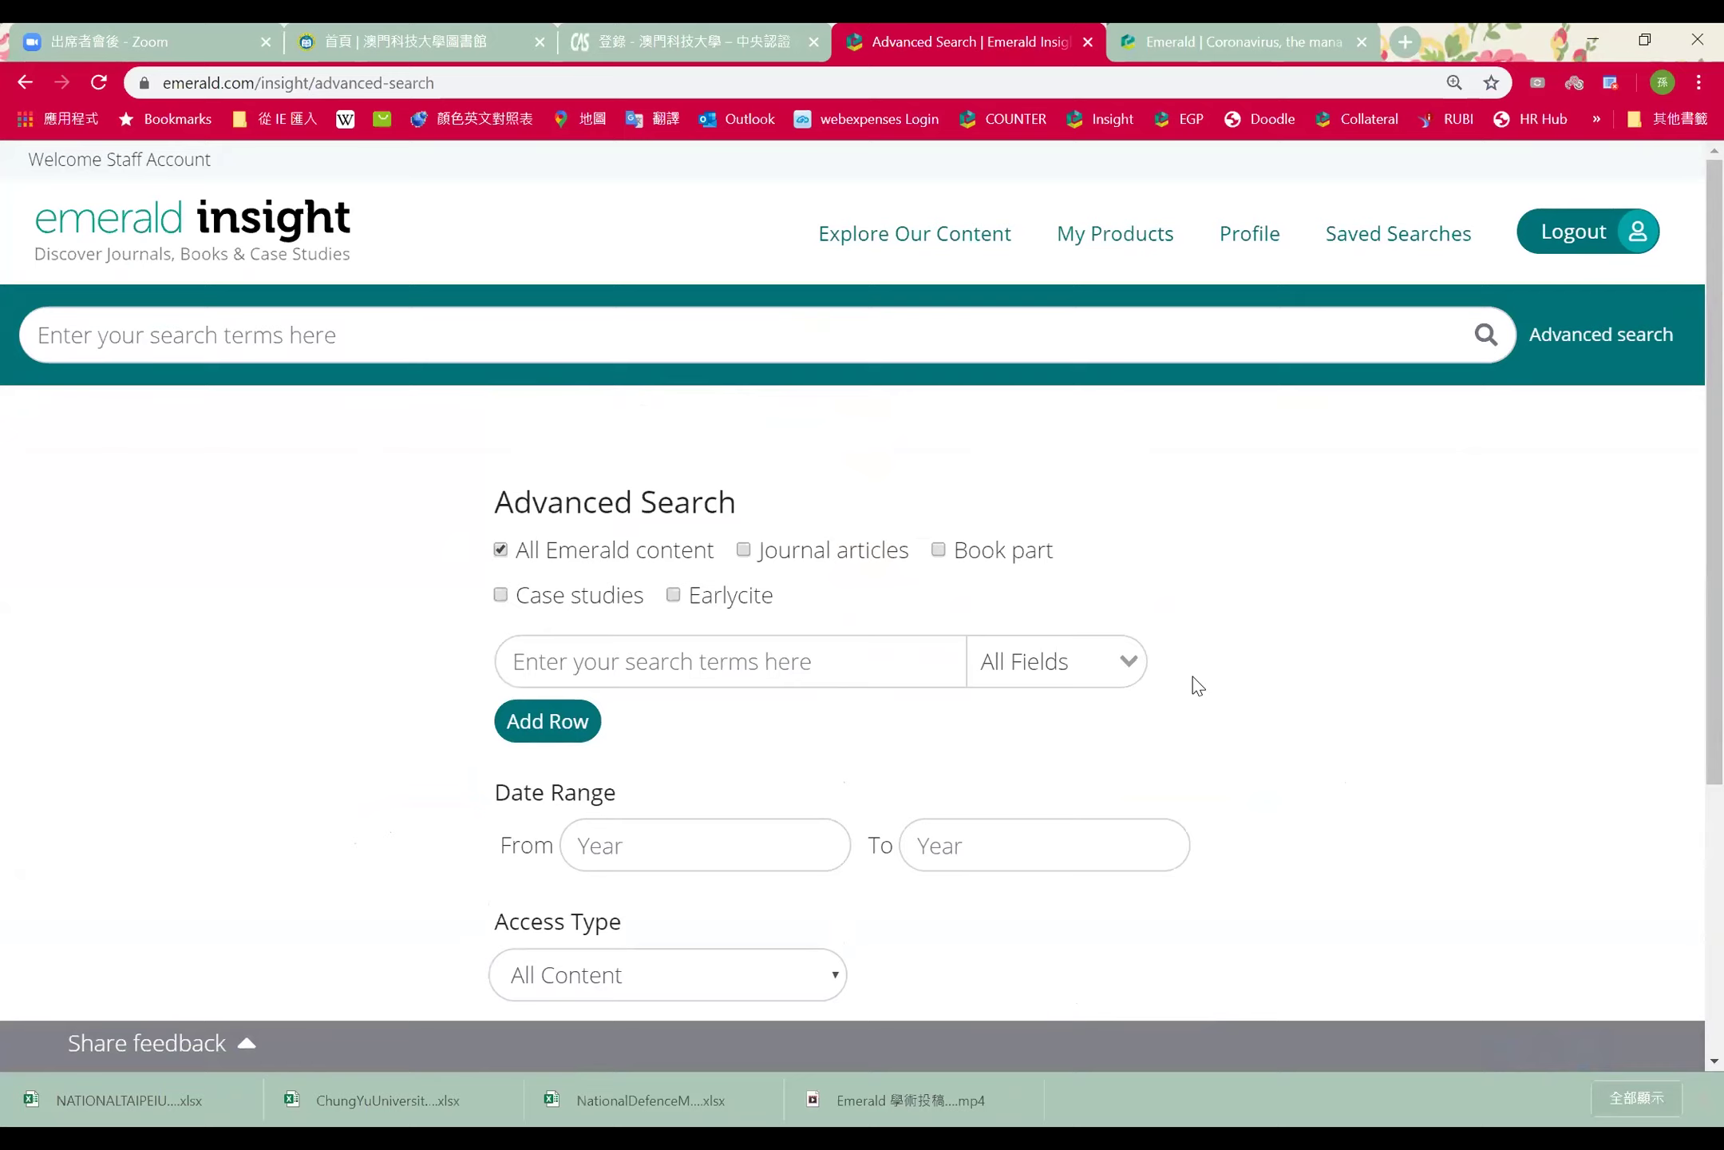
left_click_drag(1687, 392, 1687, 471)
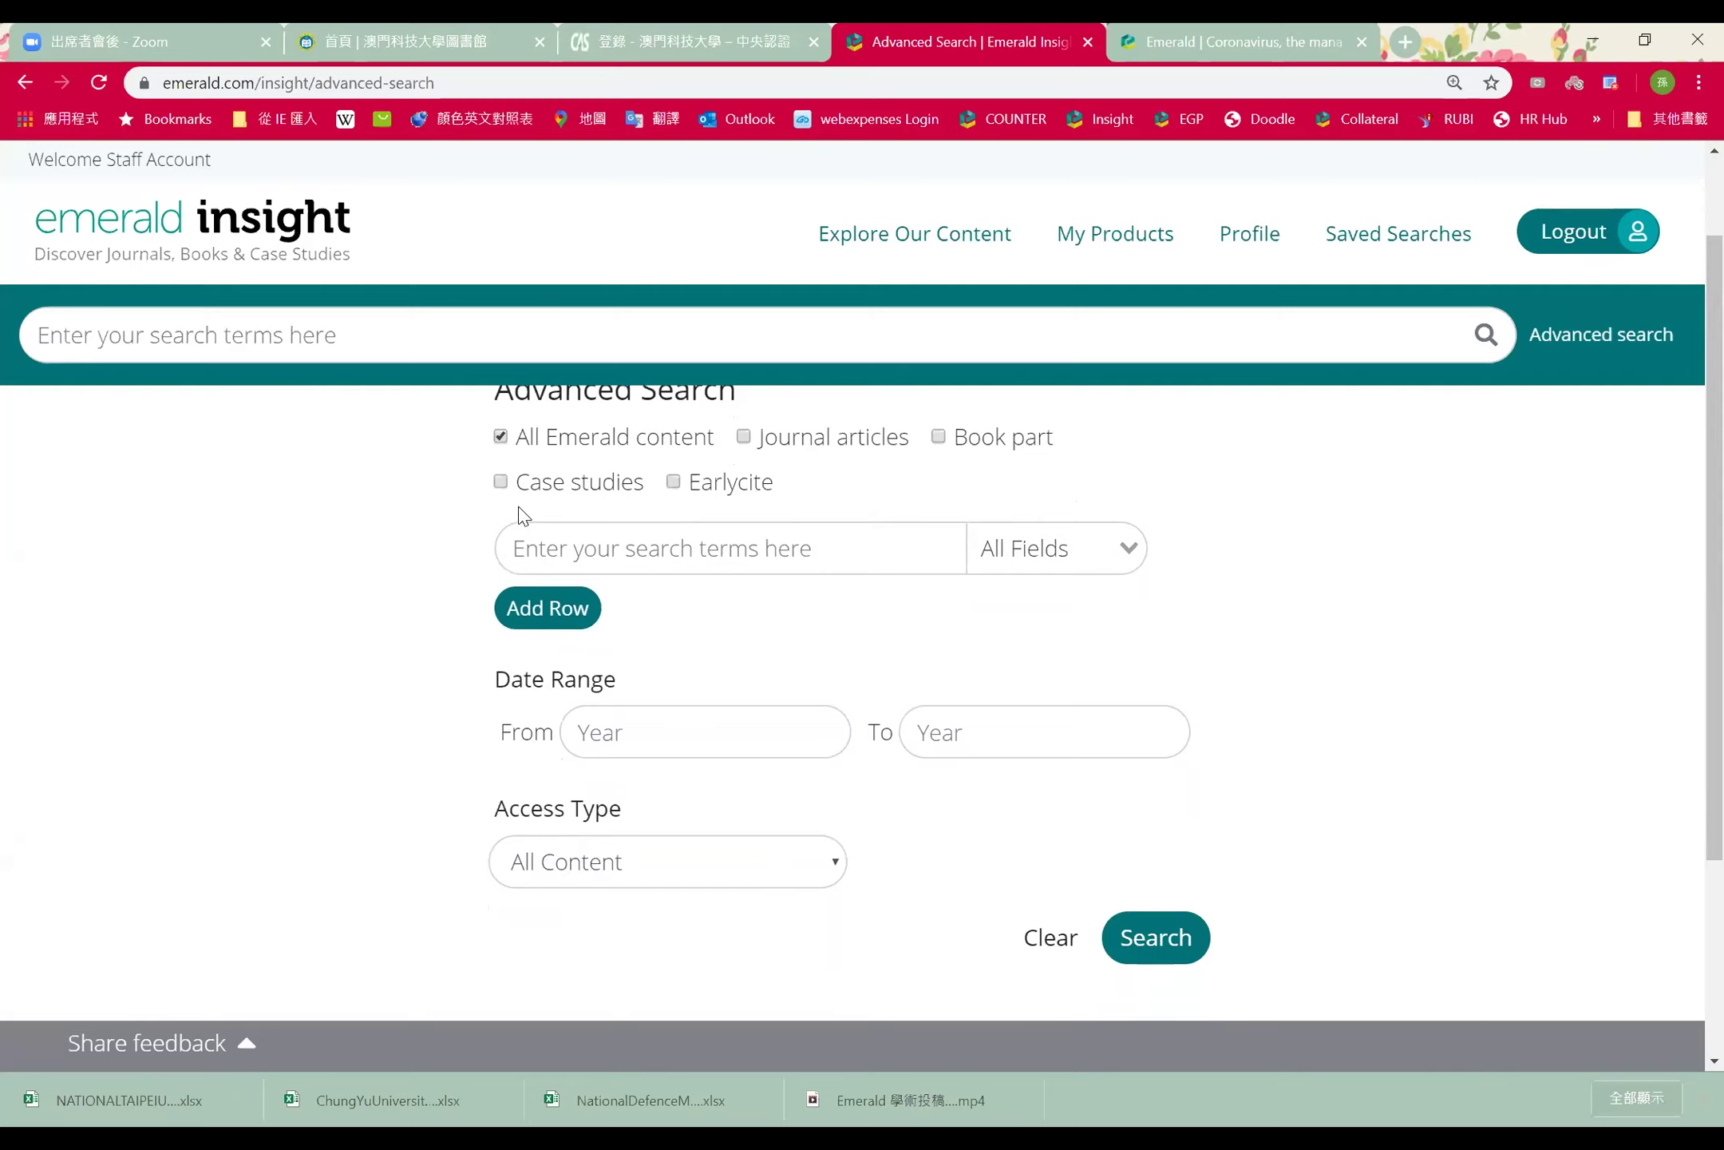
Set the content-type checkboxes so only Journal articles and Earlycite are selected
left_click(744, 439)
left_click(938, 438)
left_click(501, 483)
left_click(568, 492)
left_click(779, 444)
double_click(758, 482)
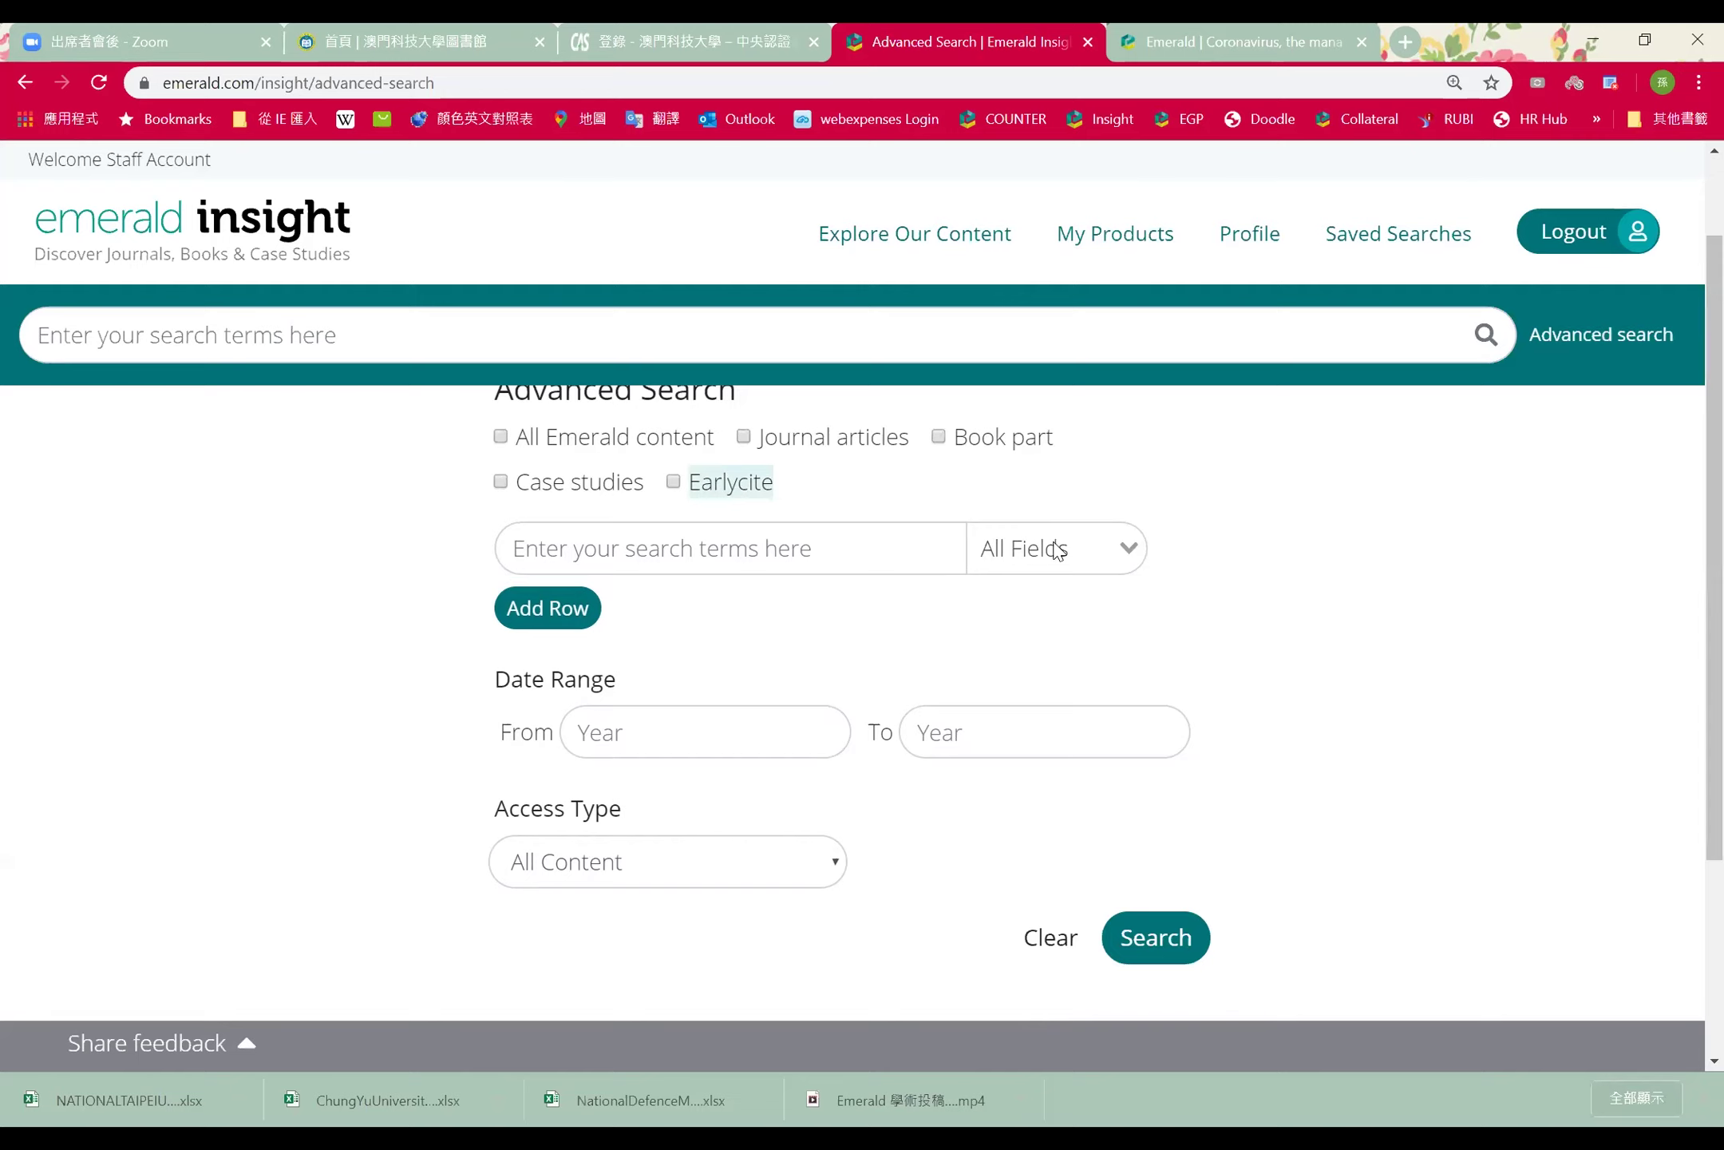
left_click(777, 493)
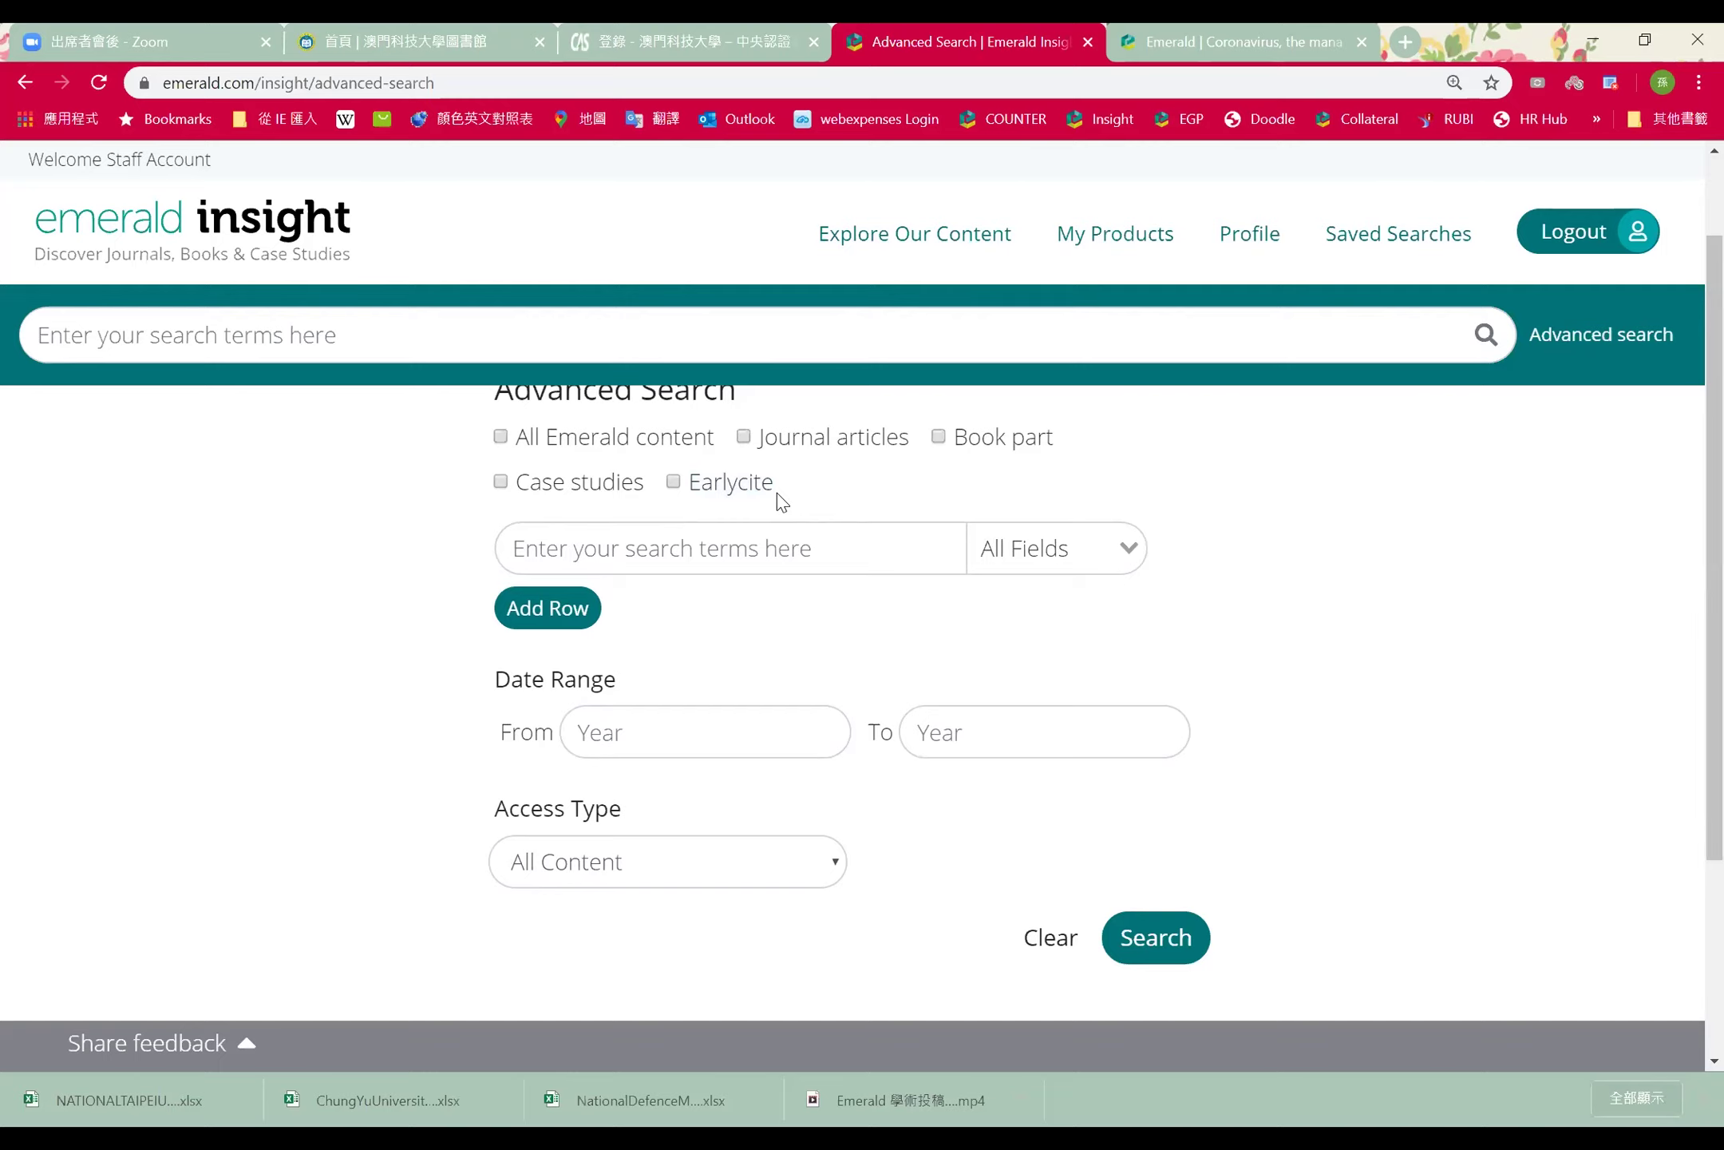
left_click(768, 492)
left_click(743, 438)
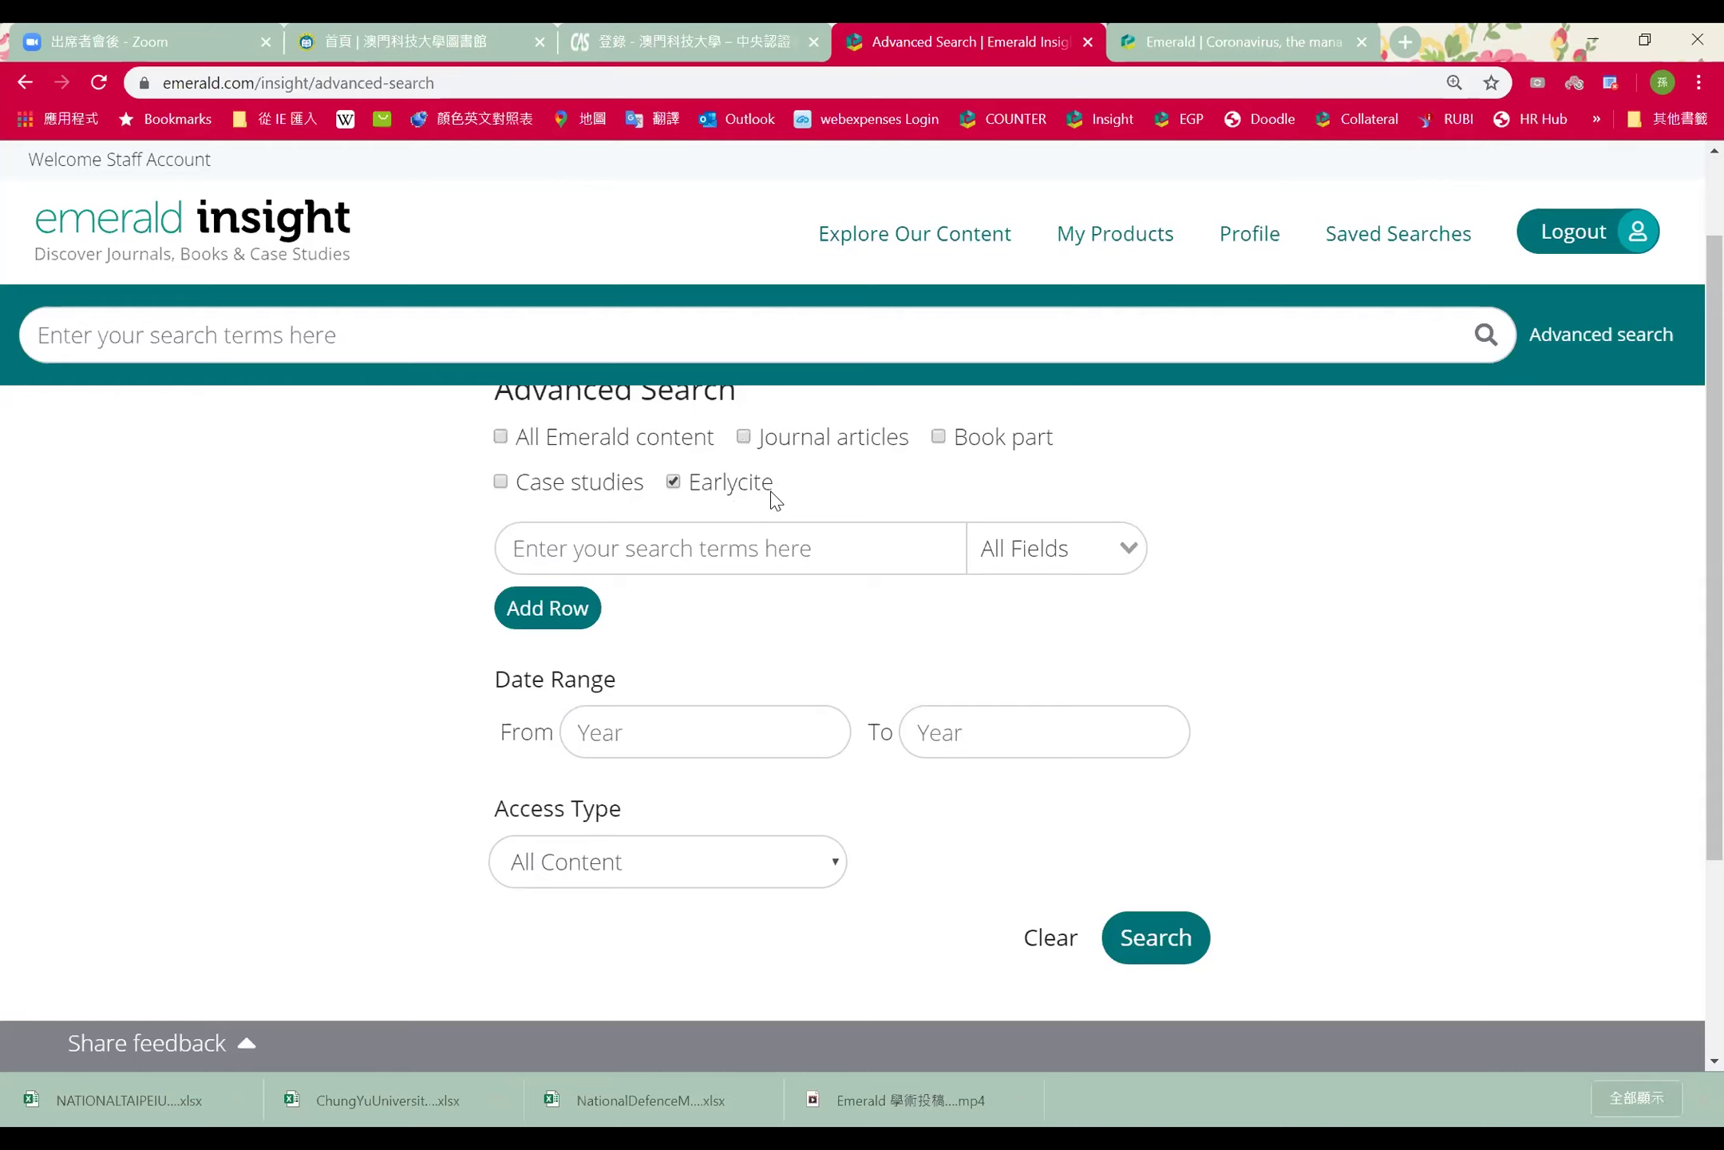
Include Journal articles and enter 'print' as the first search term
left_click(745, 437)
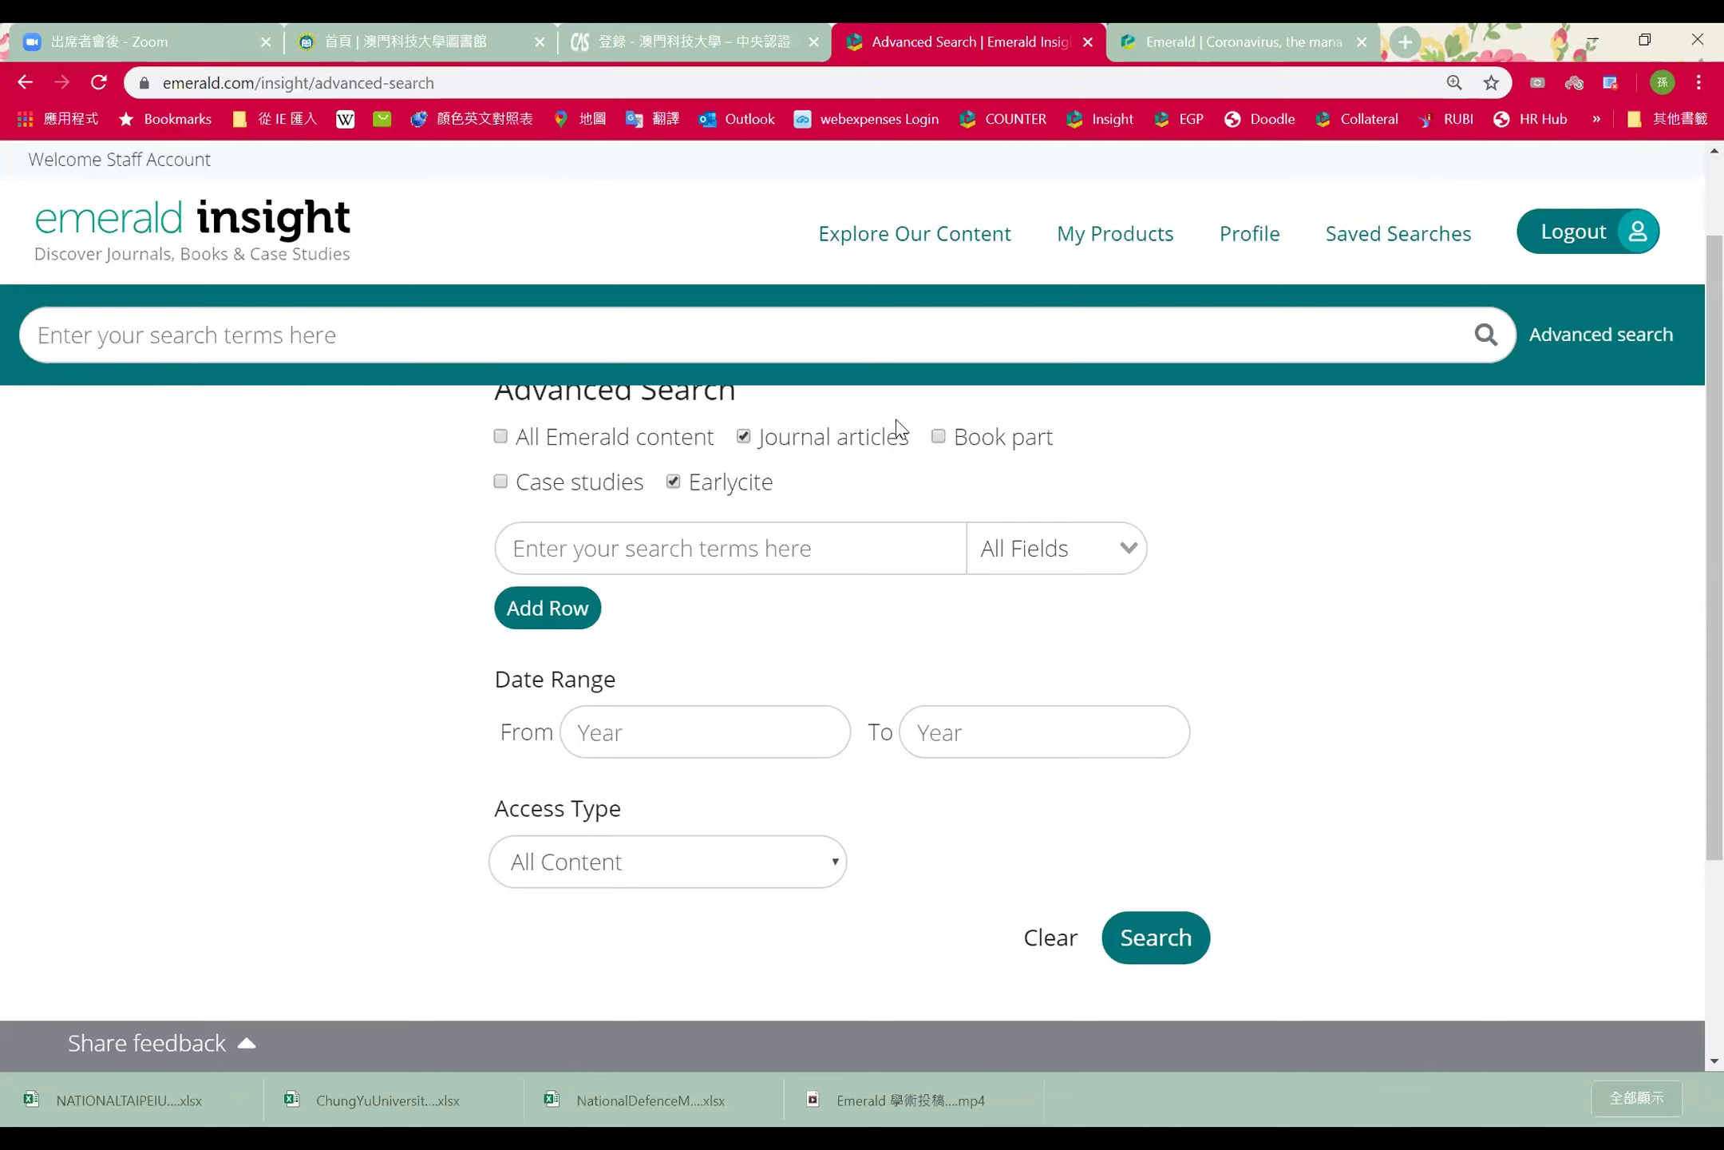
left_click(698, 541)
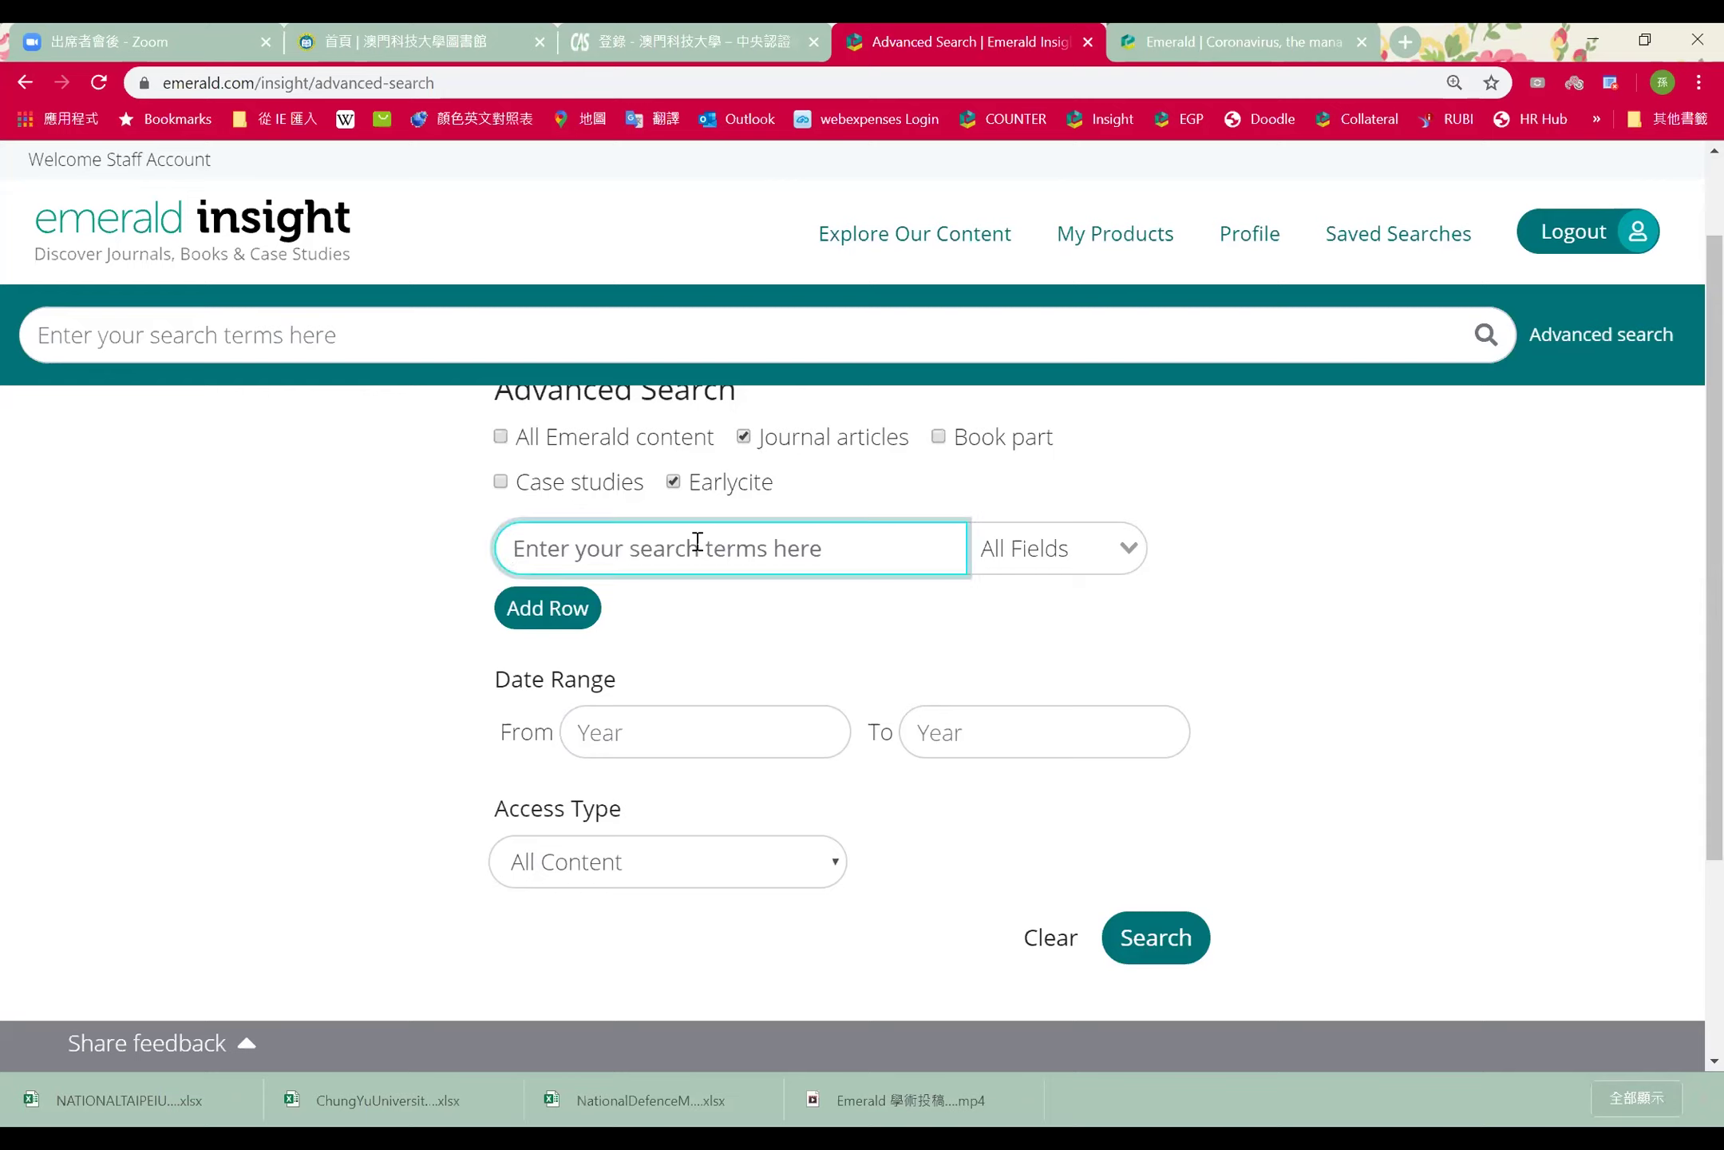
type("print")
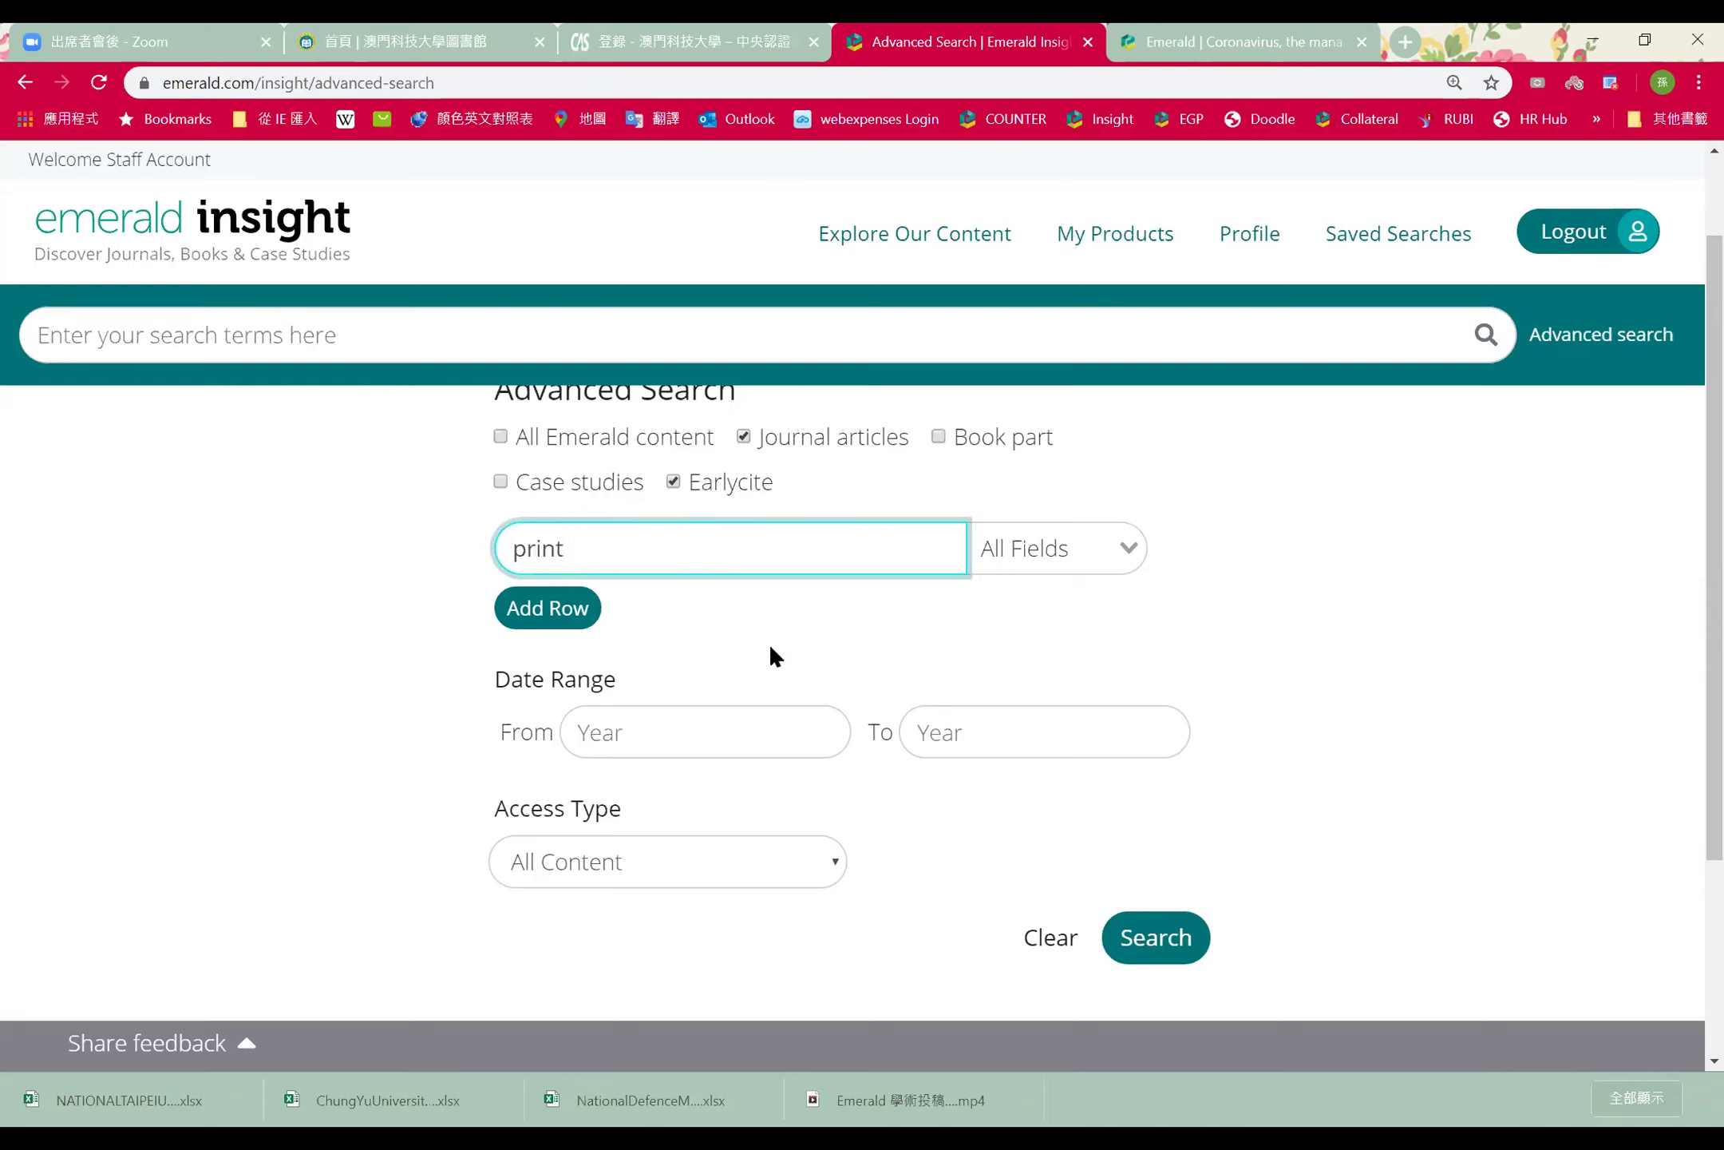
left_click(776, 661)
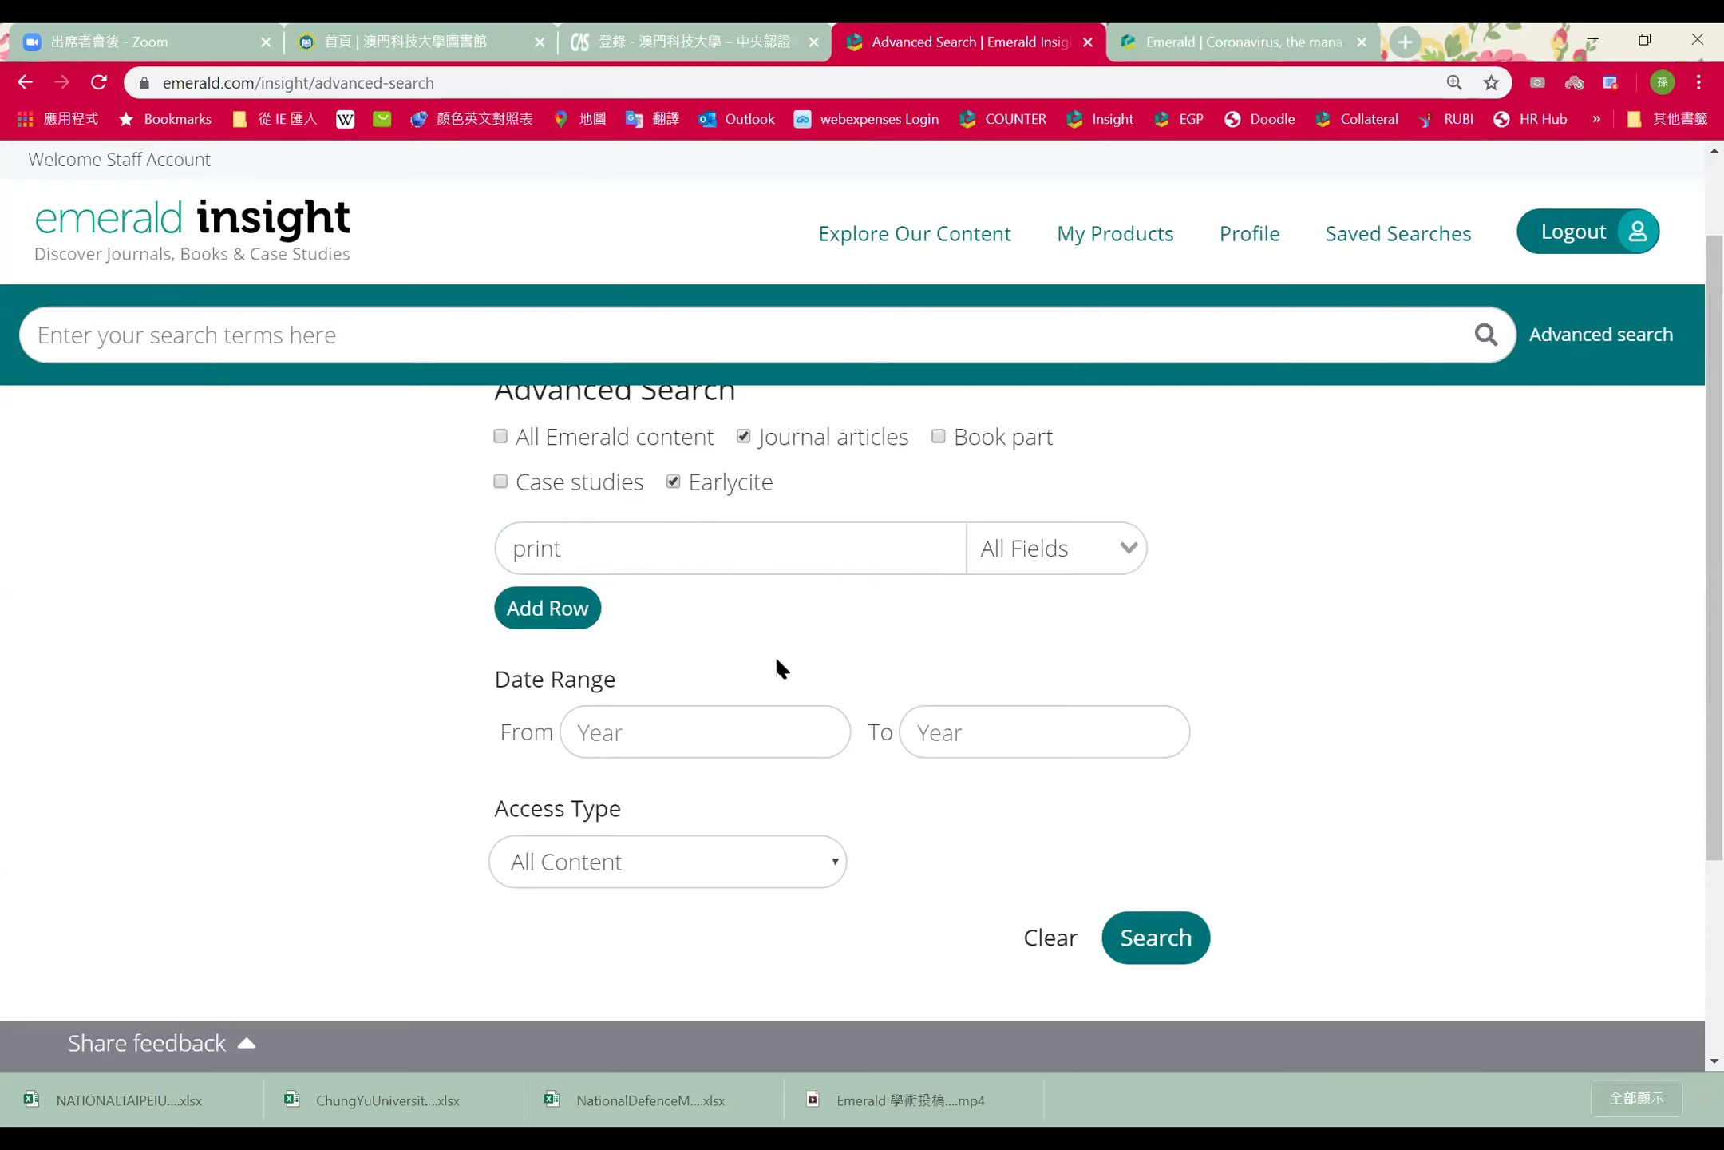
left_click(701, 555)
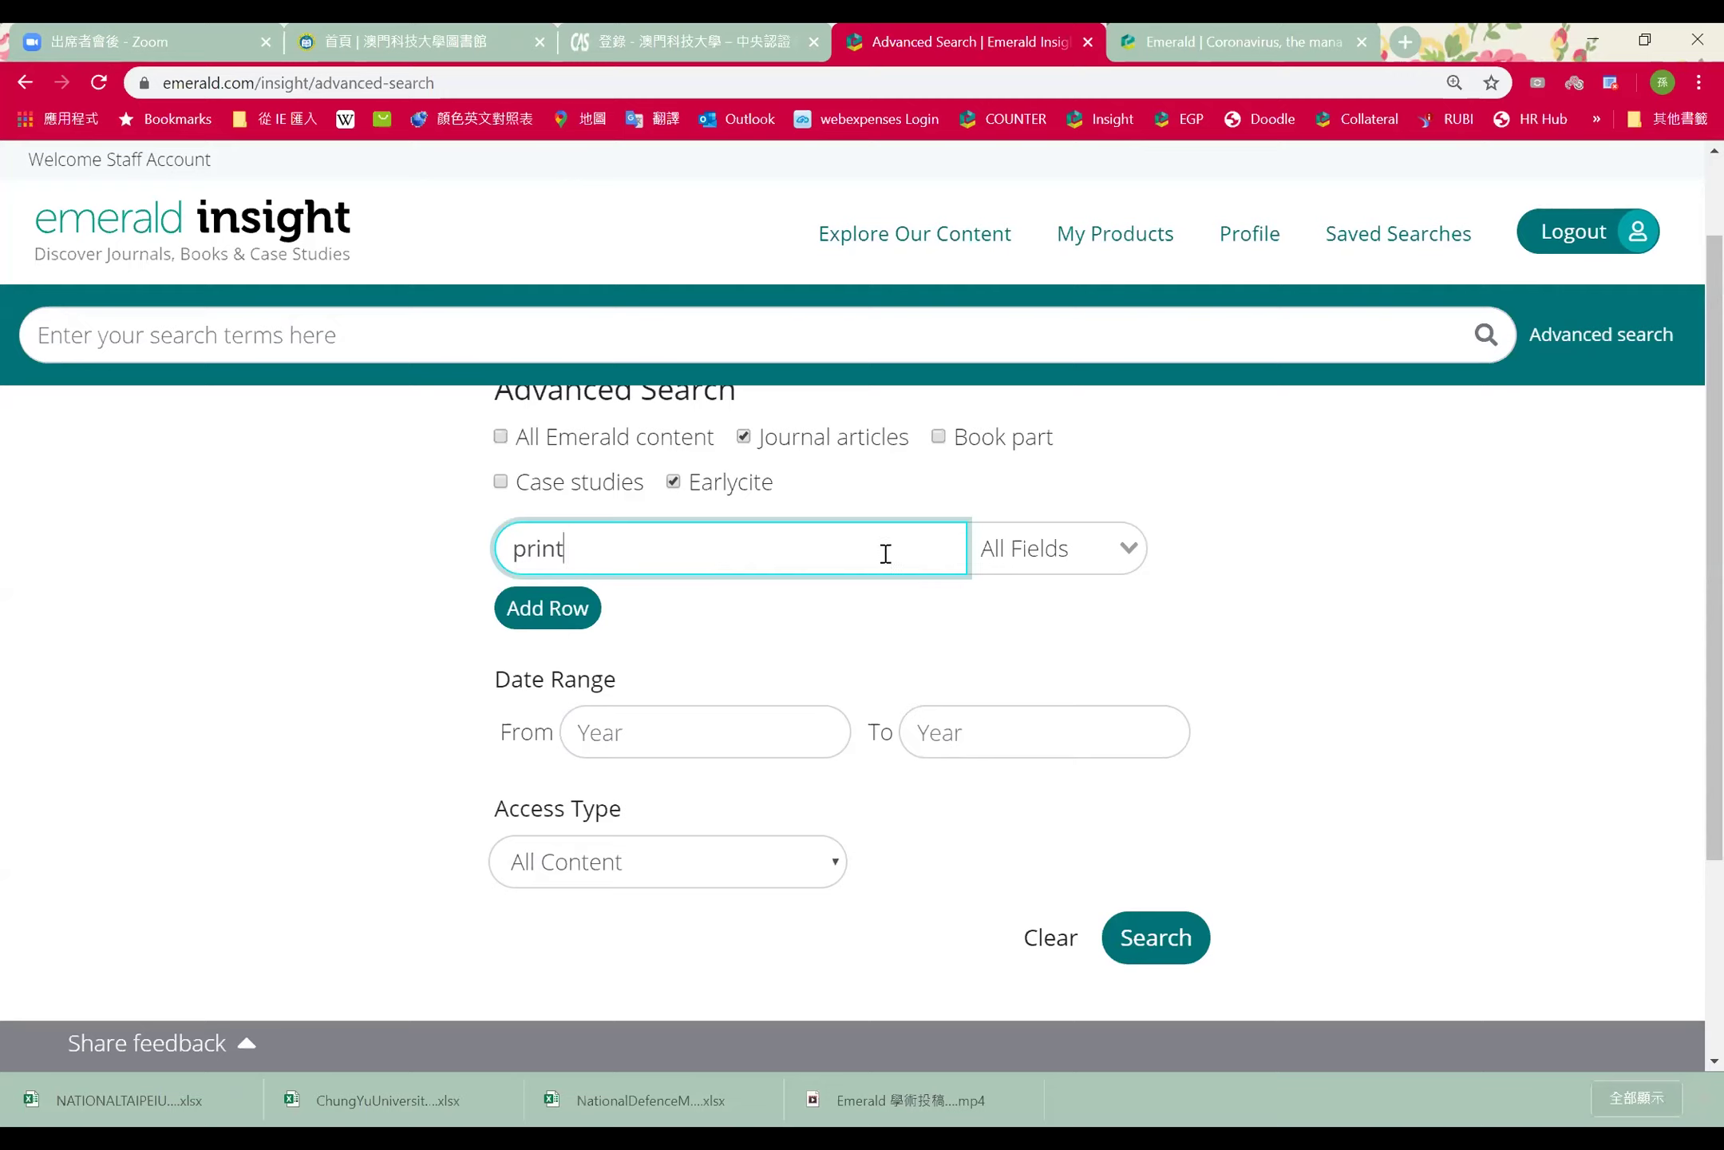
left_click(1046, 551)
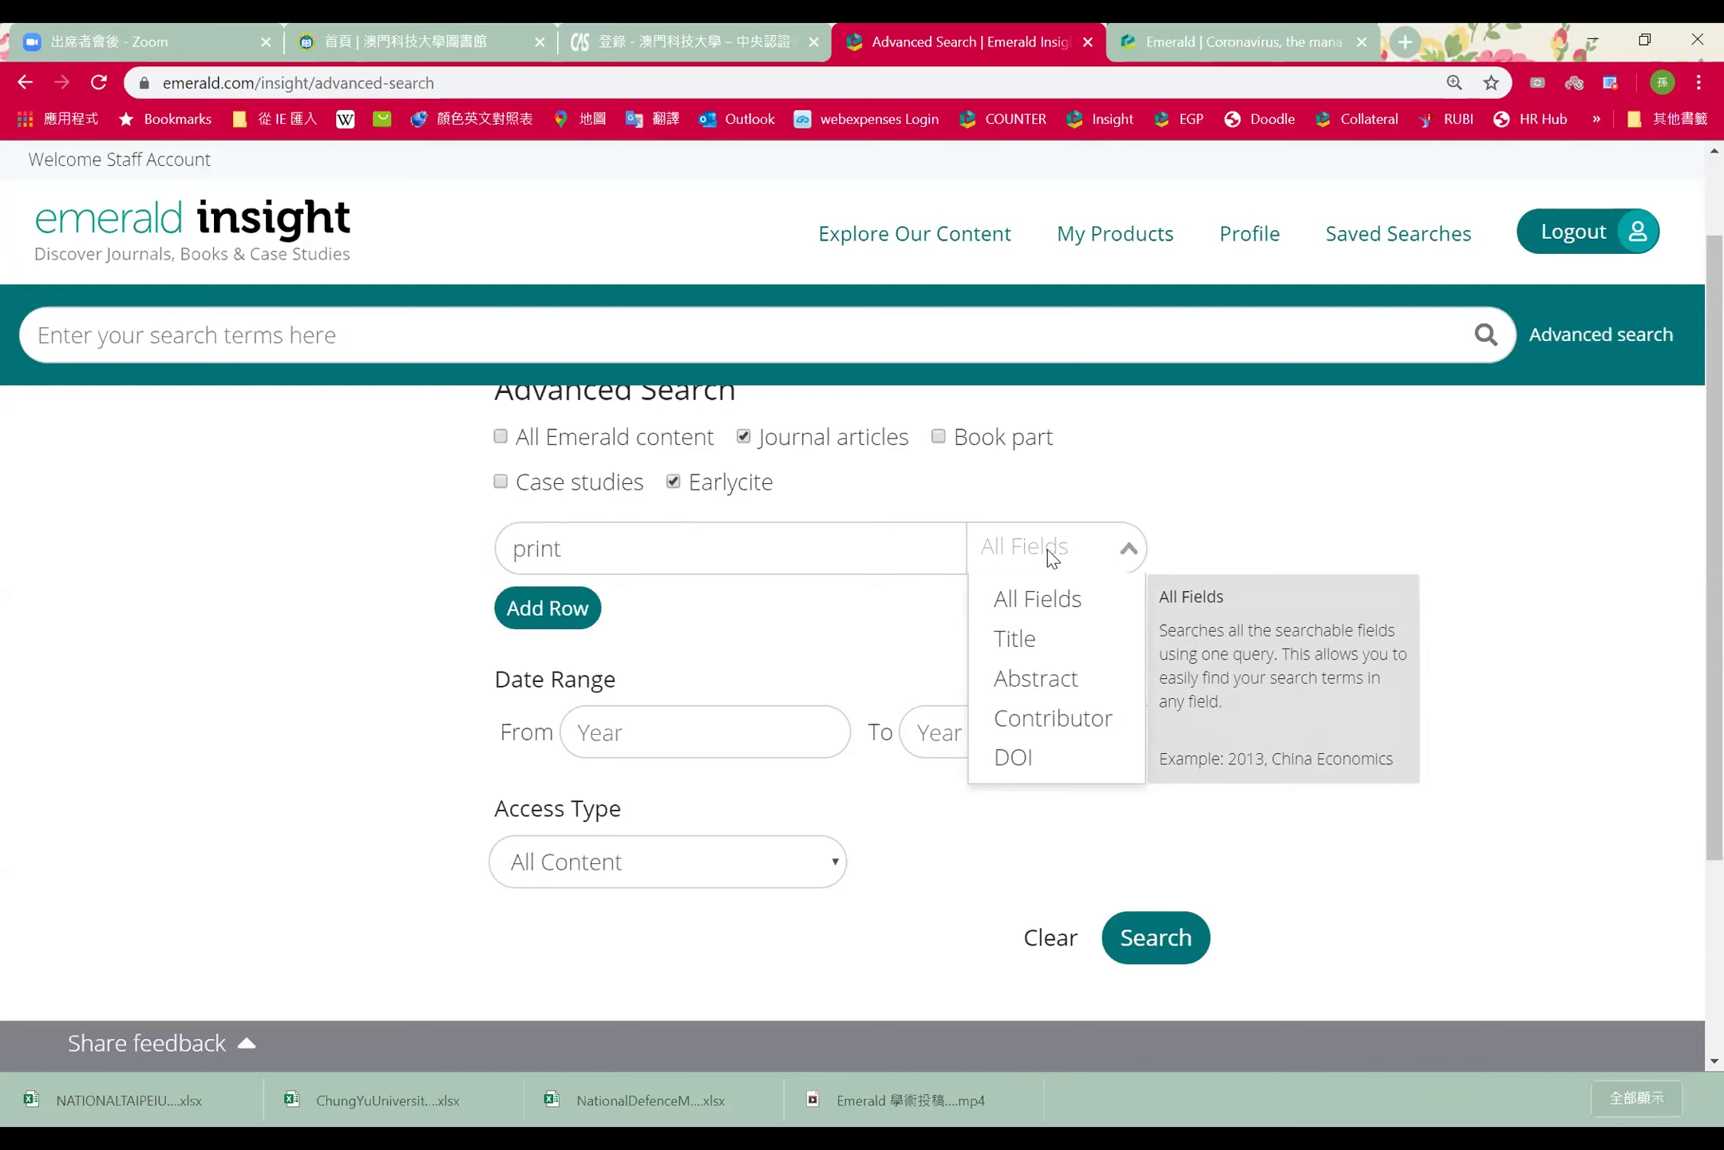
Try Contributor and DOI as the print term's field, then settle on Title
left_click(1041, 637)
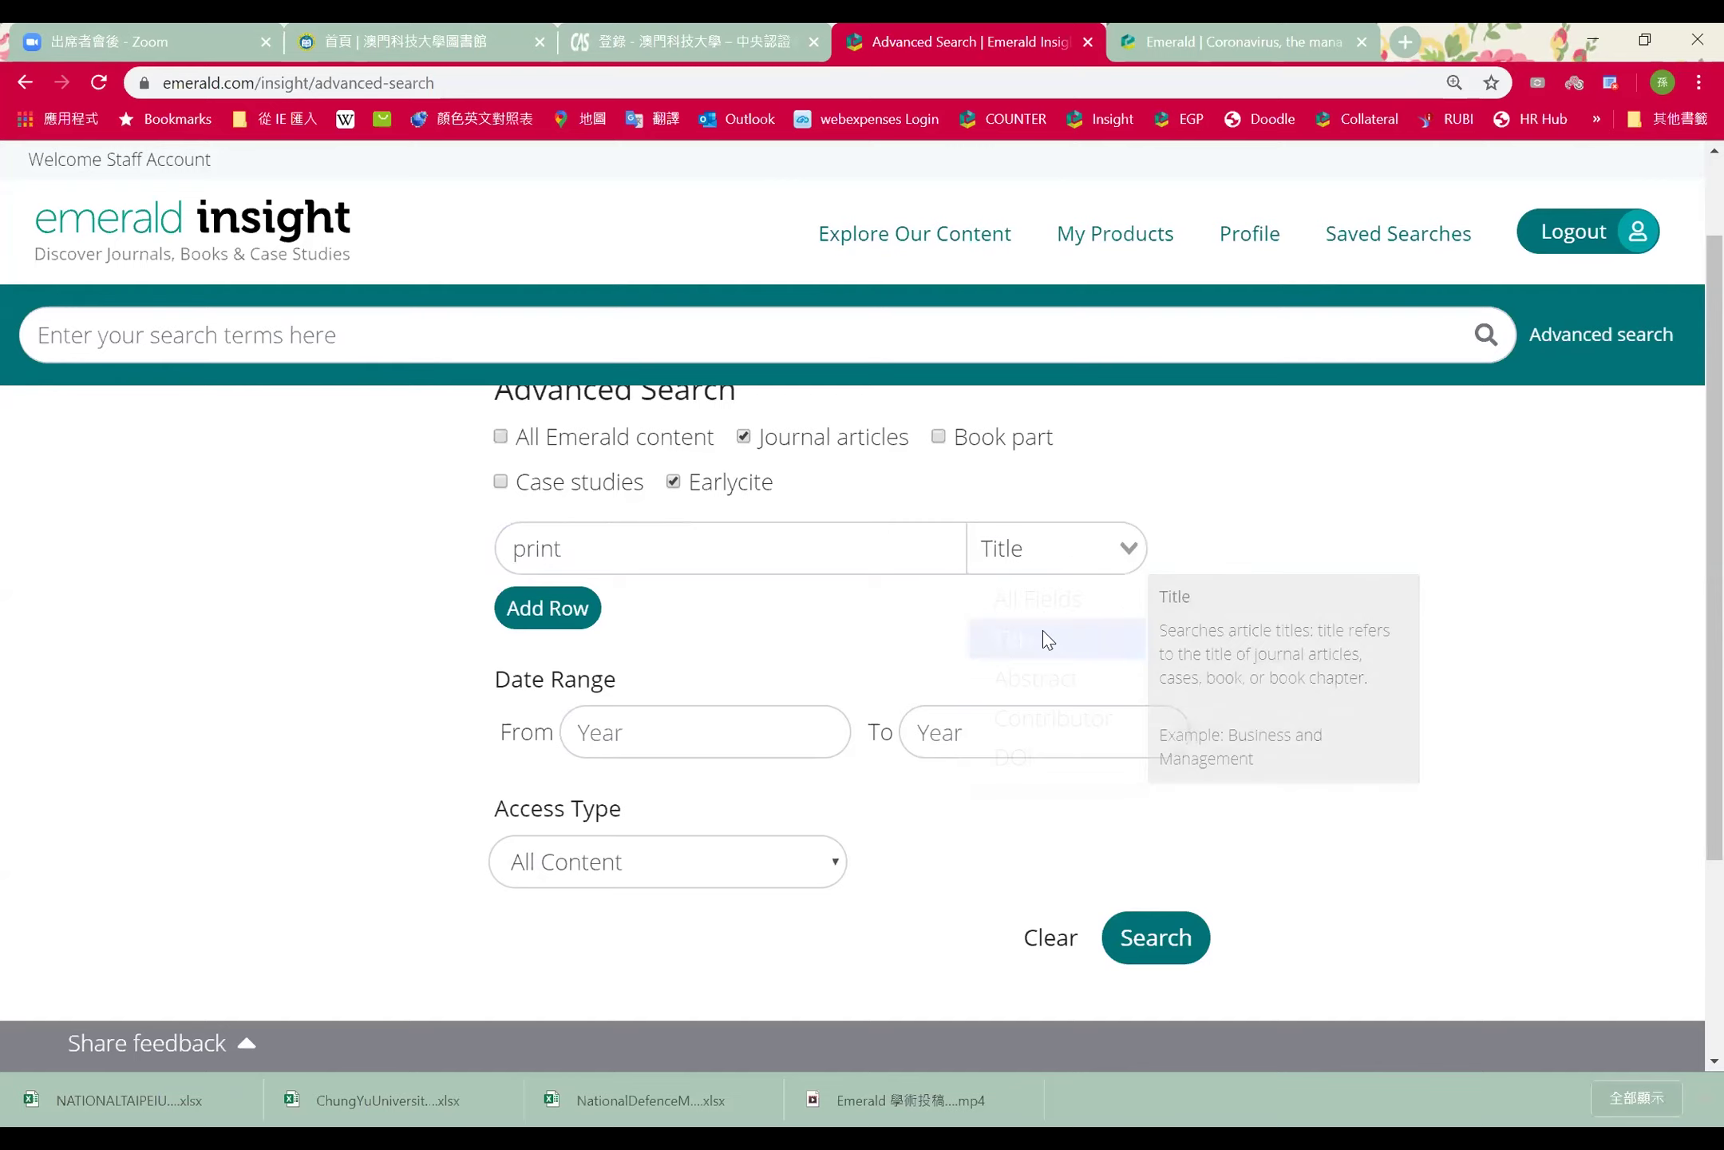
left_click(1051, 546)
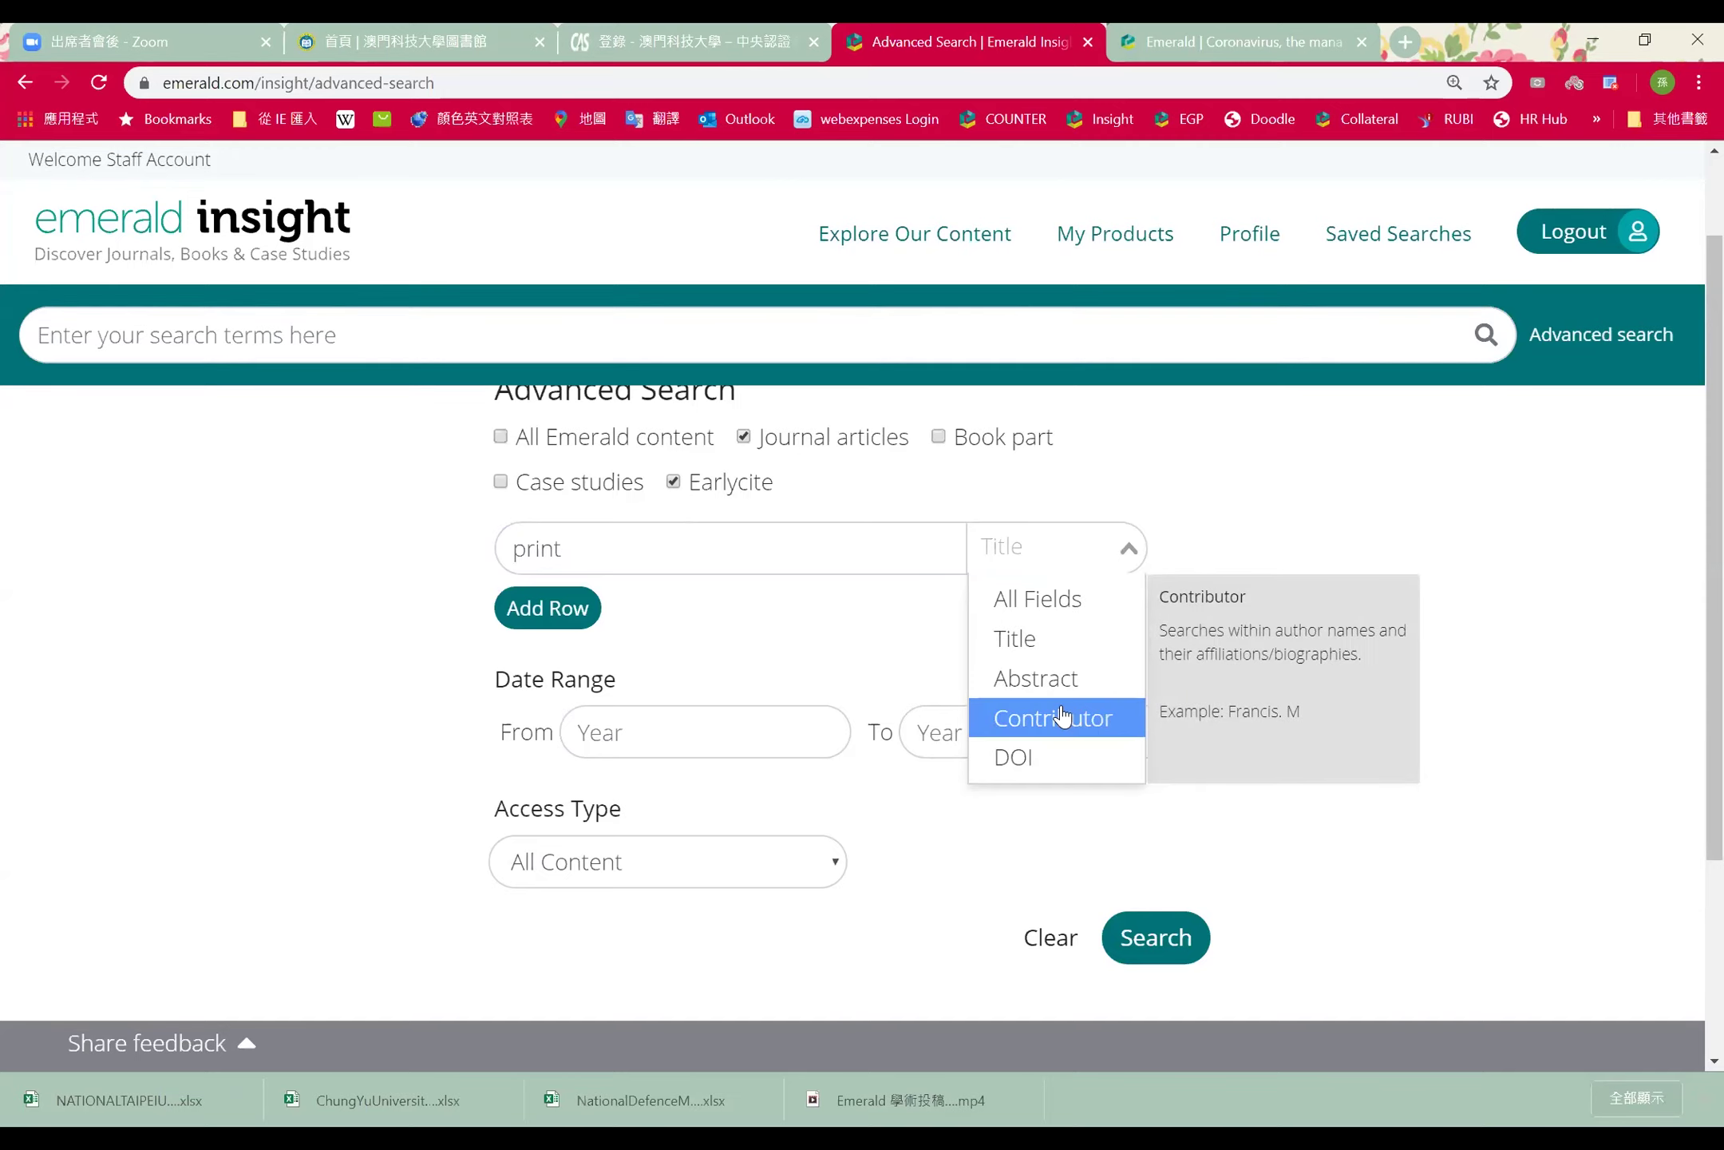
left_click(1034, 717)
double_click(516, 547)
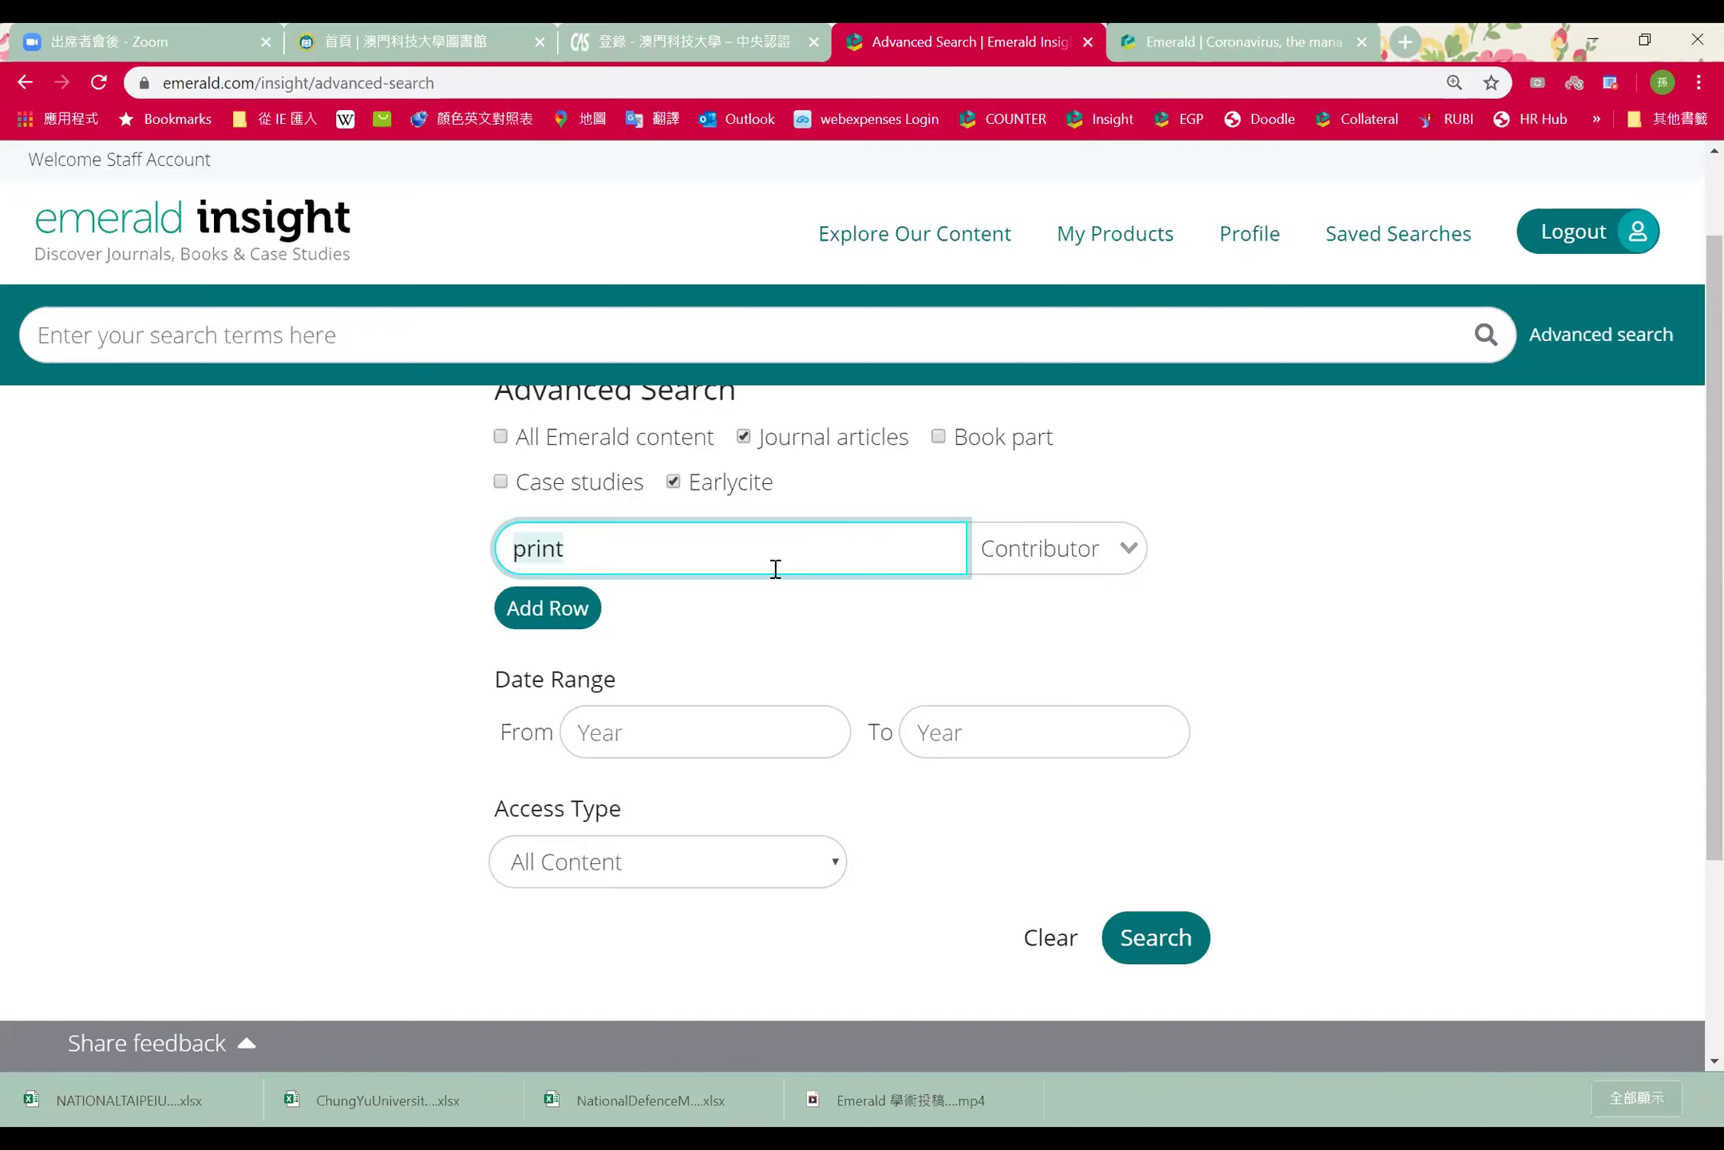
left_click(1025, 567)
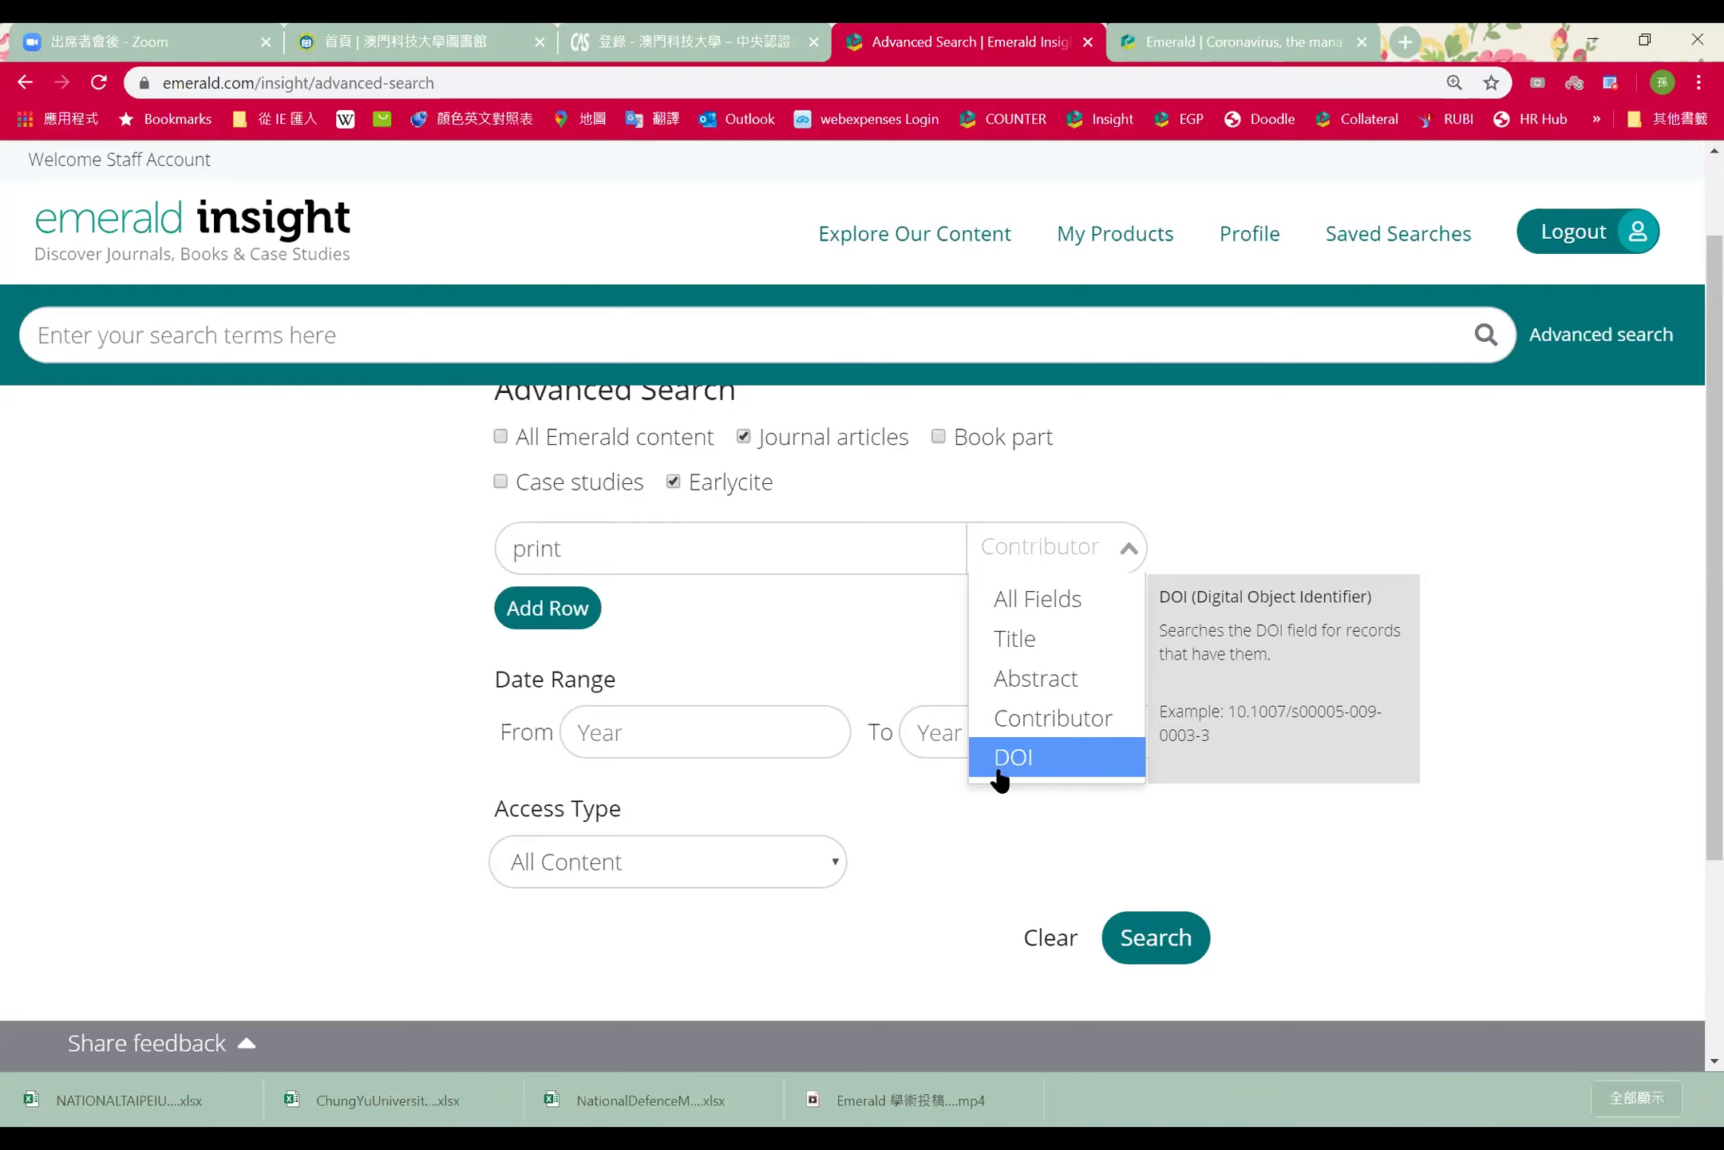
left_click(1014, 757)
left_click_drag(608, 550, 431, 561)
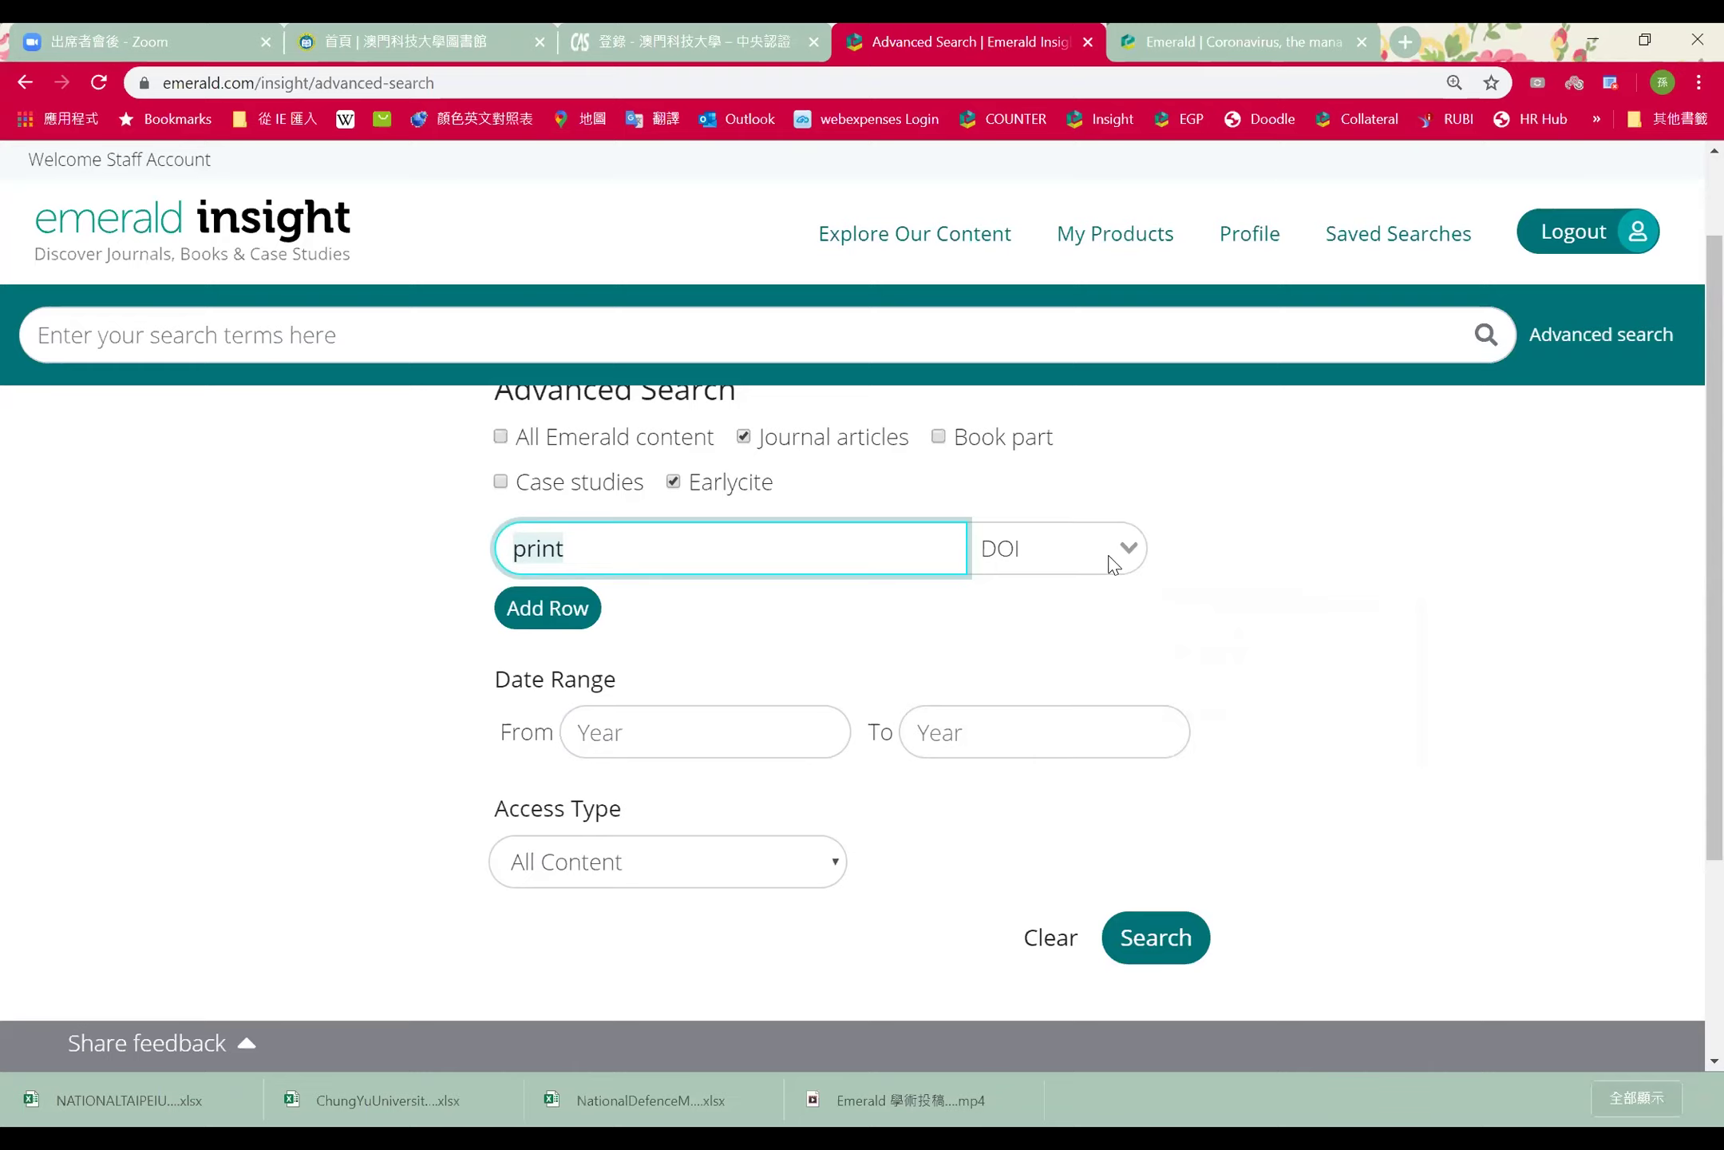
left_click(1113, 563)
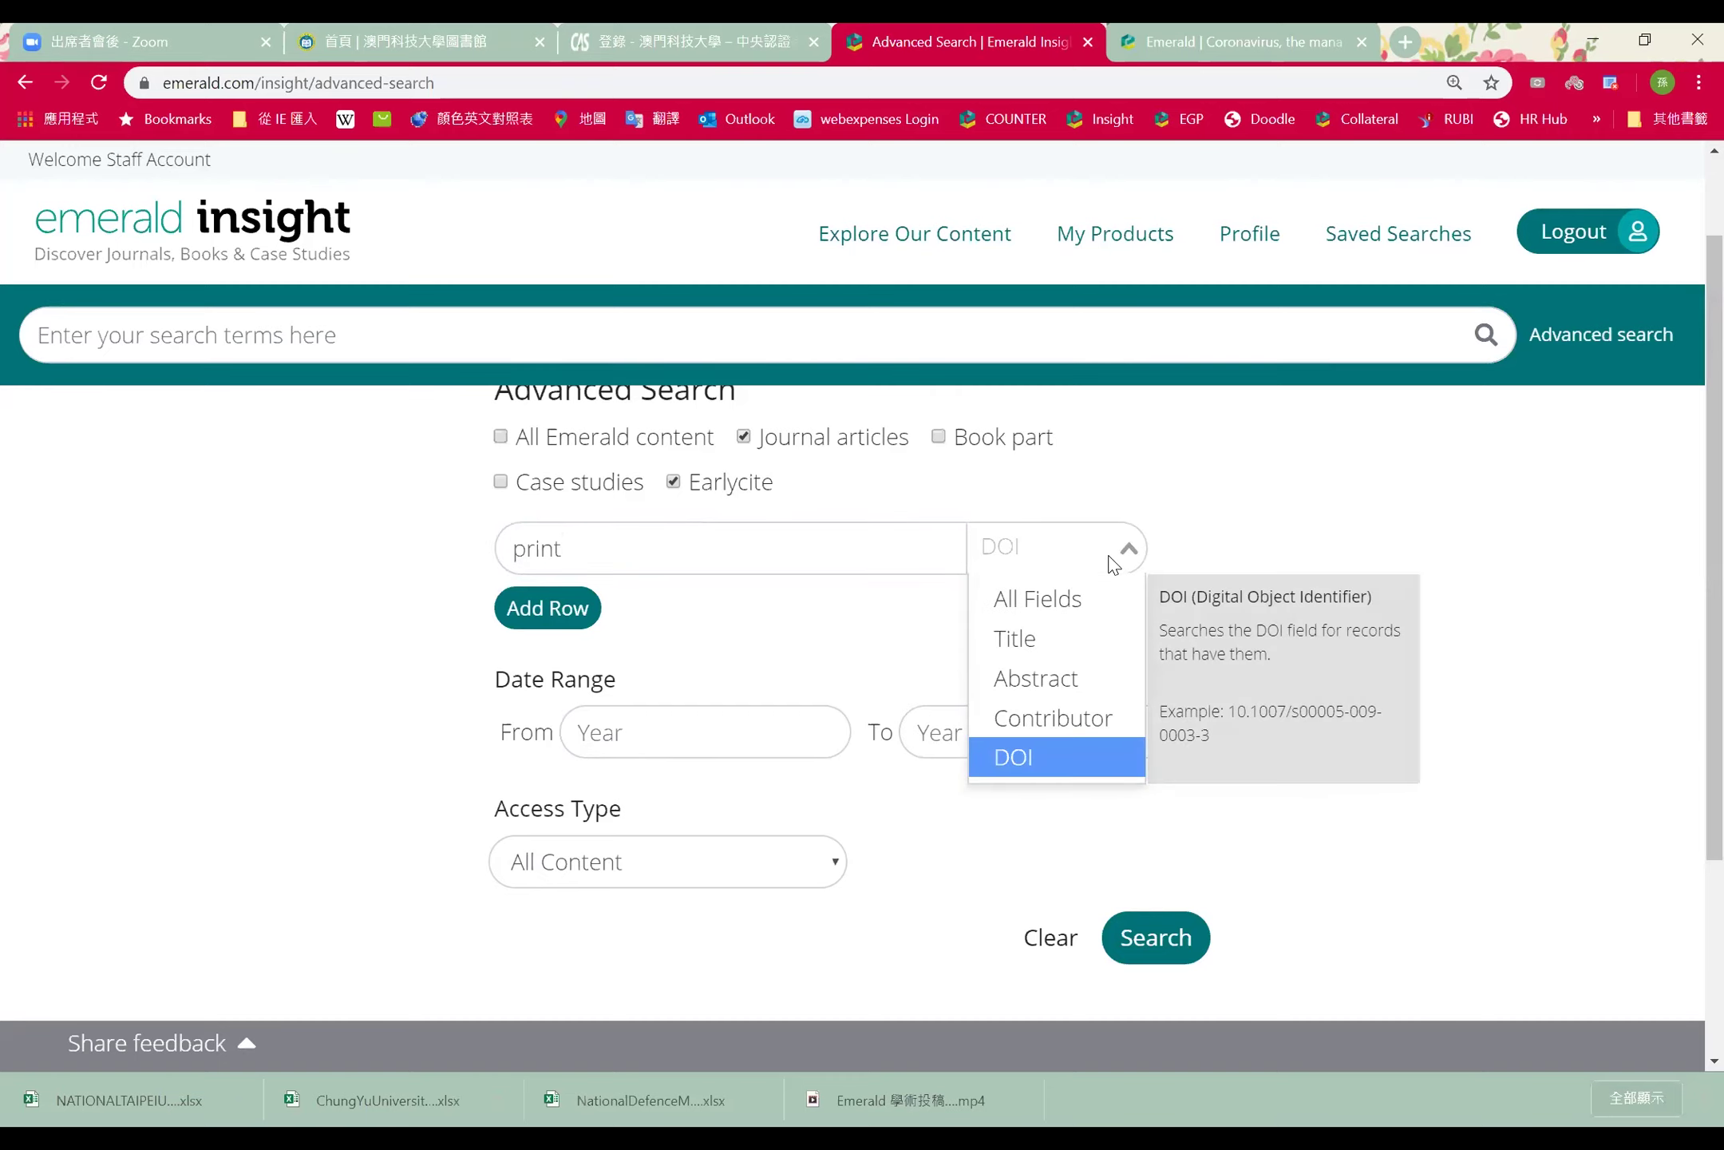
left_click(1030, 639)
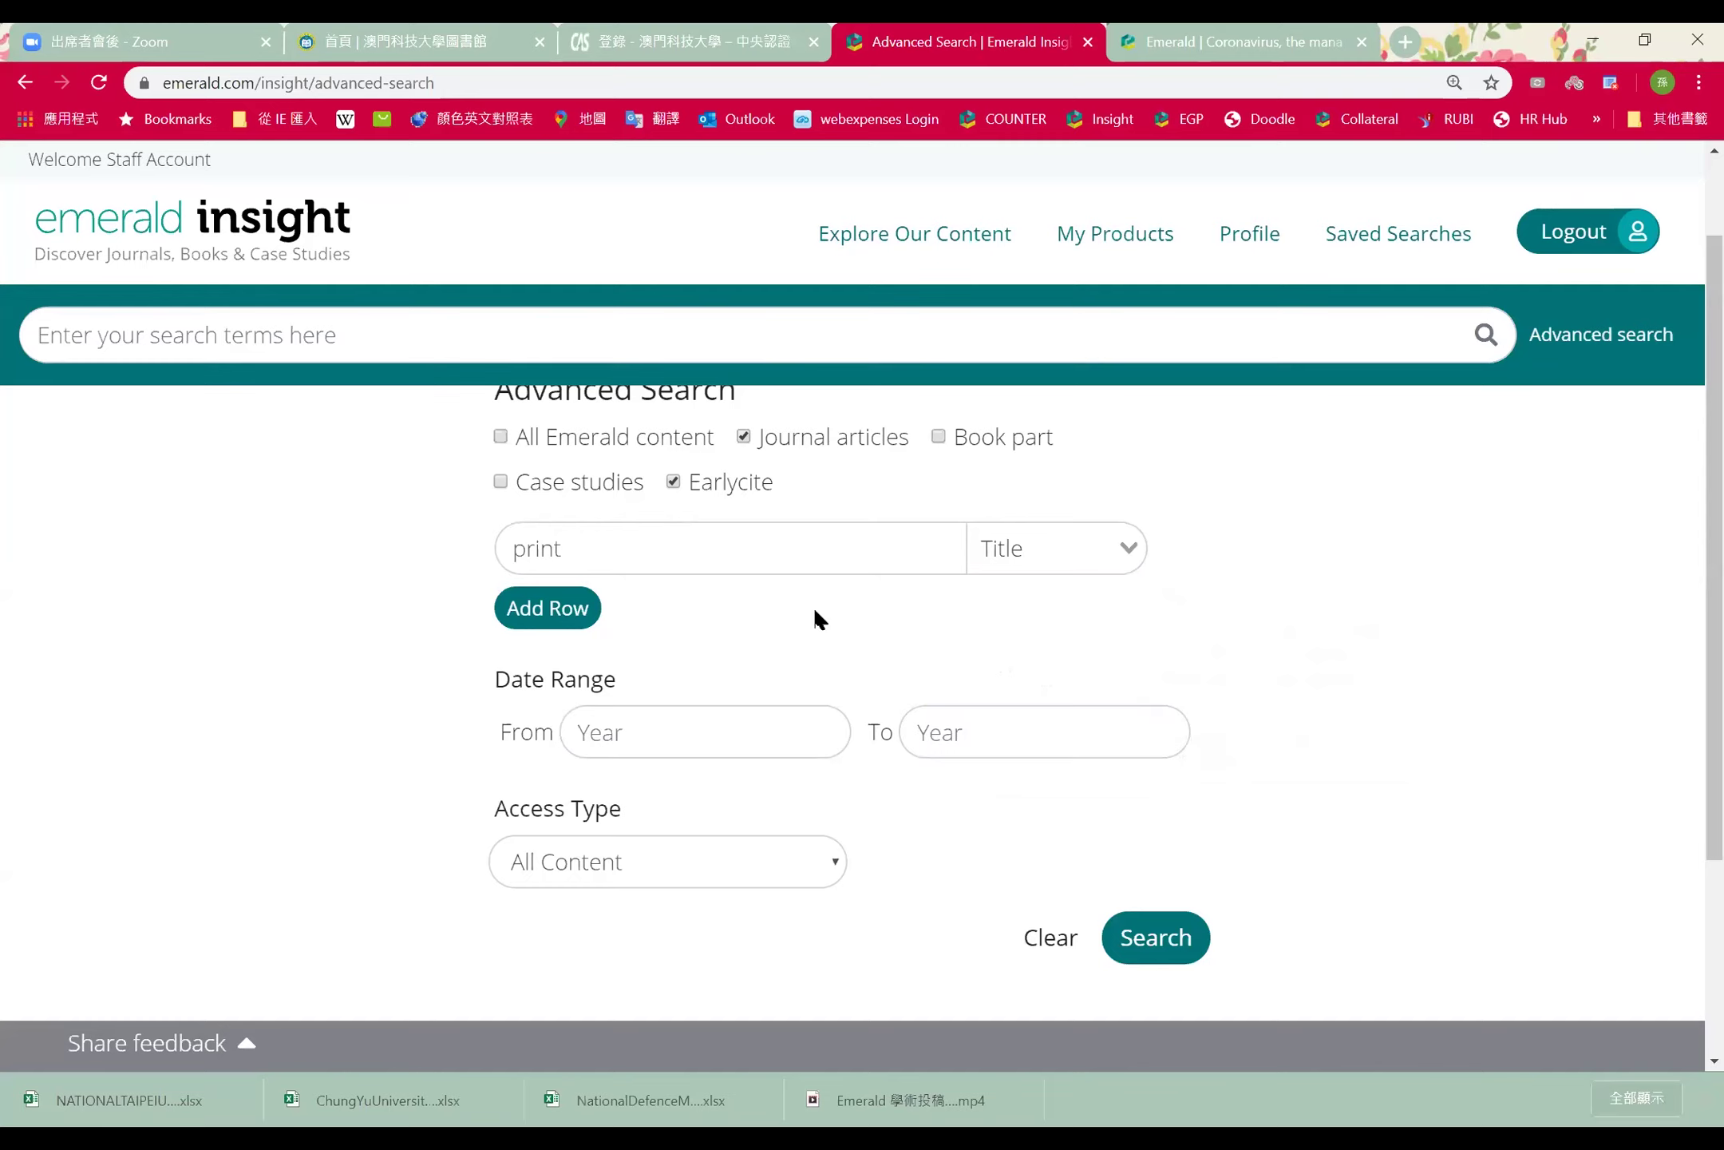
Add three blank AND search rows beneath the print row
left_click(551, 608)
left_click(551, 666)
left_click(549, 726)
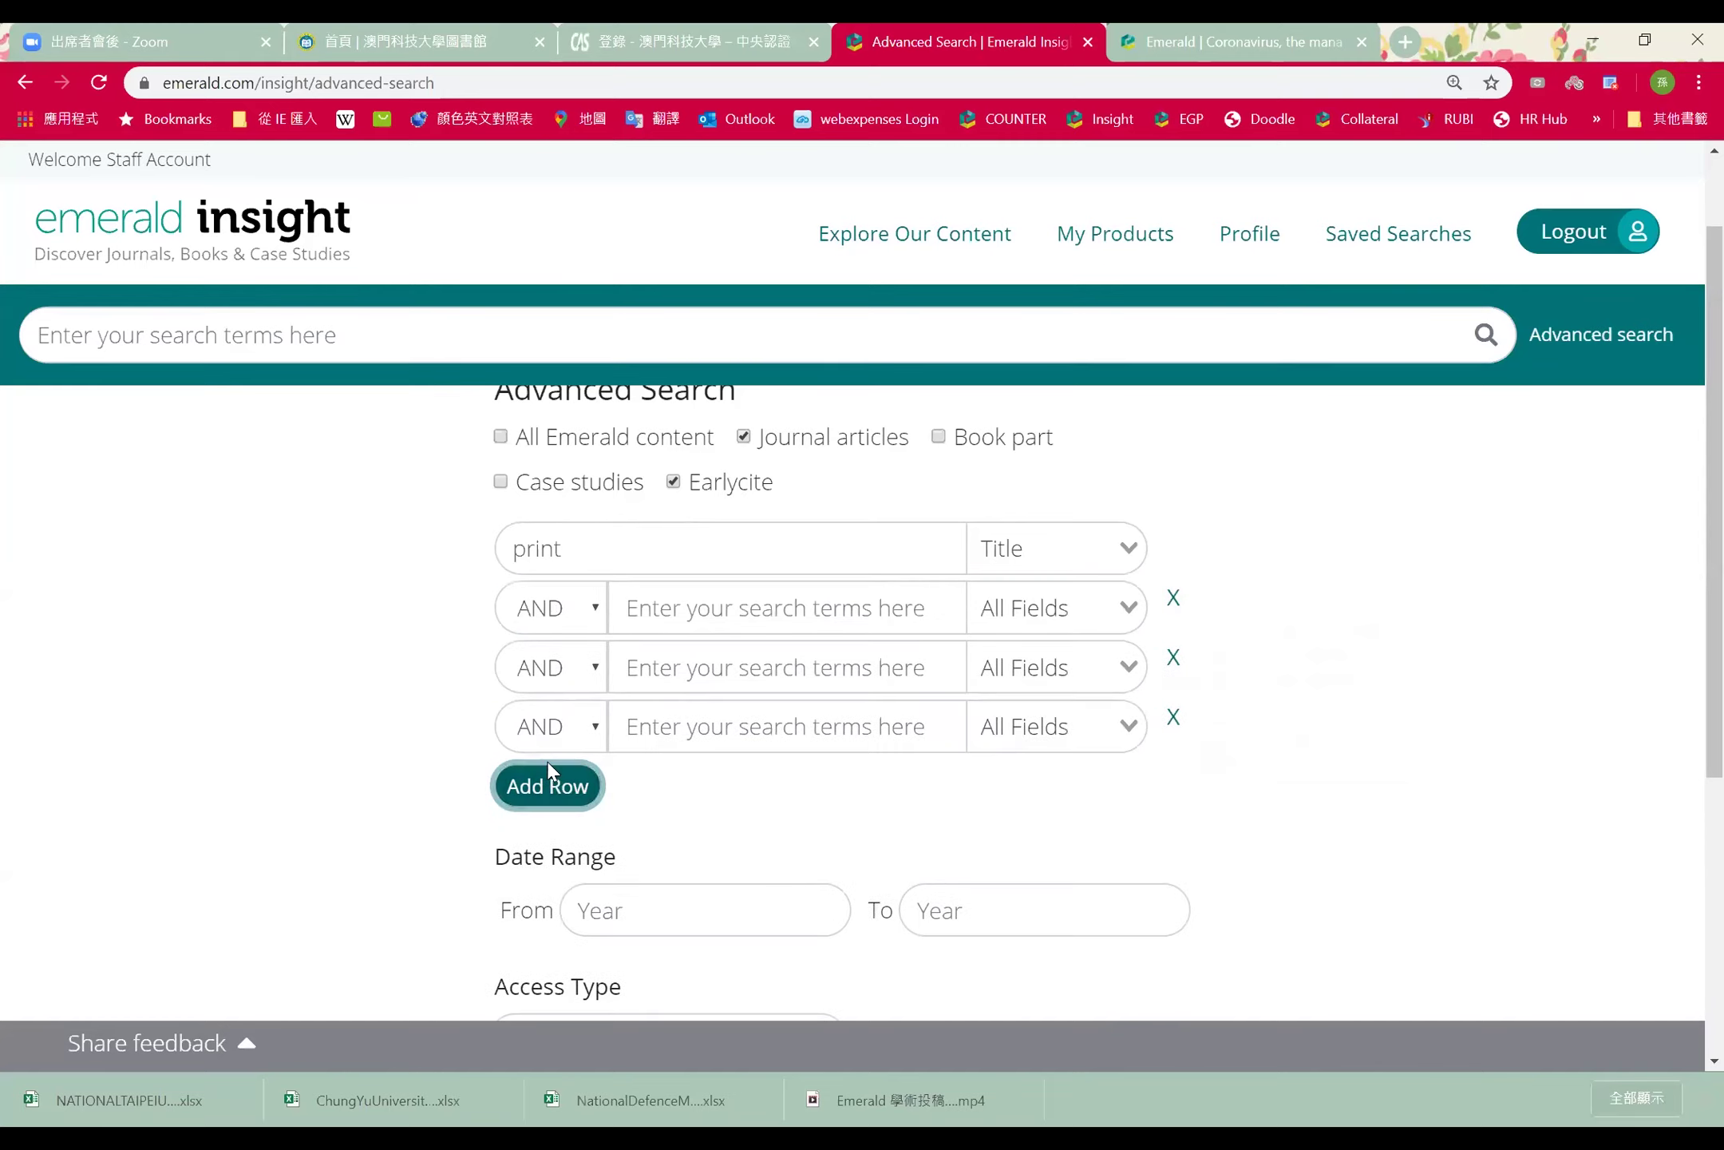
Add one more search row, then remove the surplus blank AND rows
left_click(549, 770)
left_click(1175, 776)
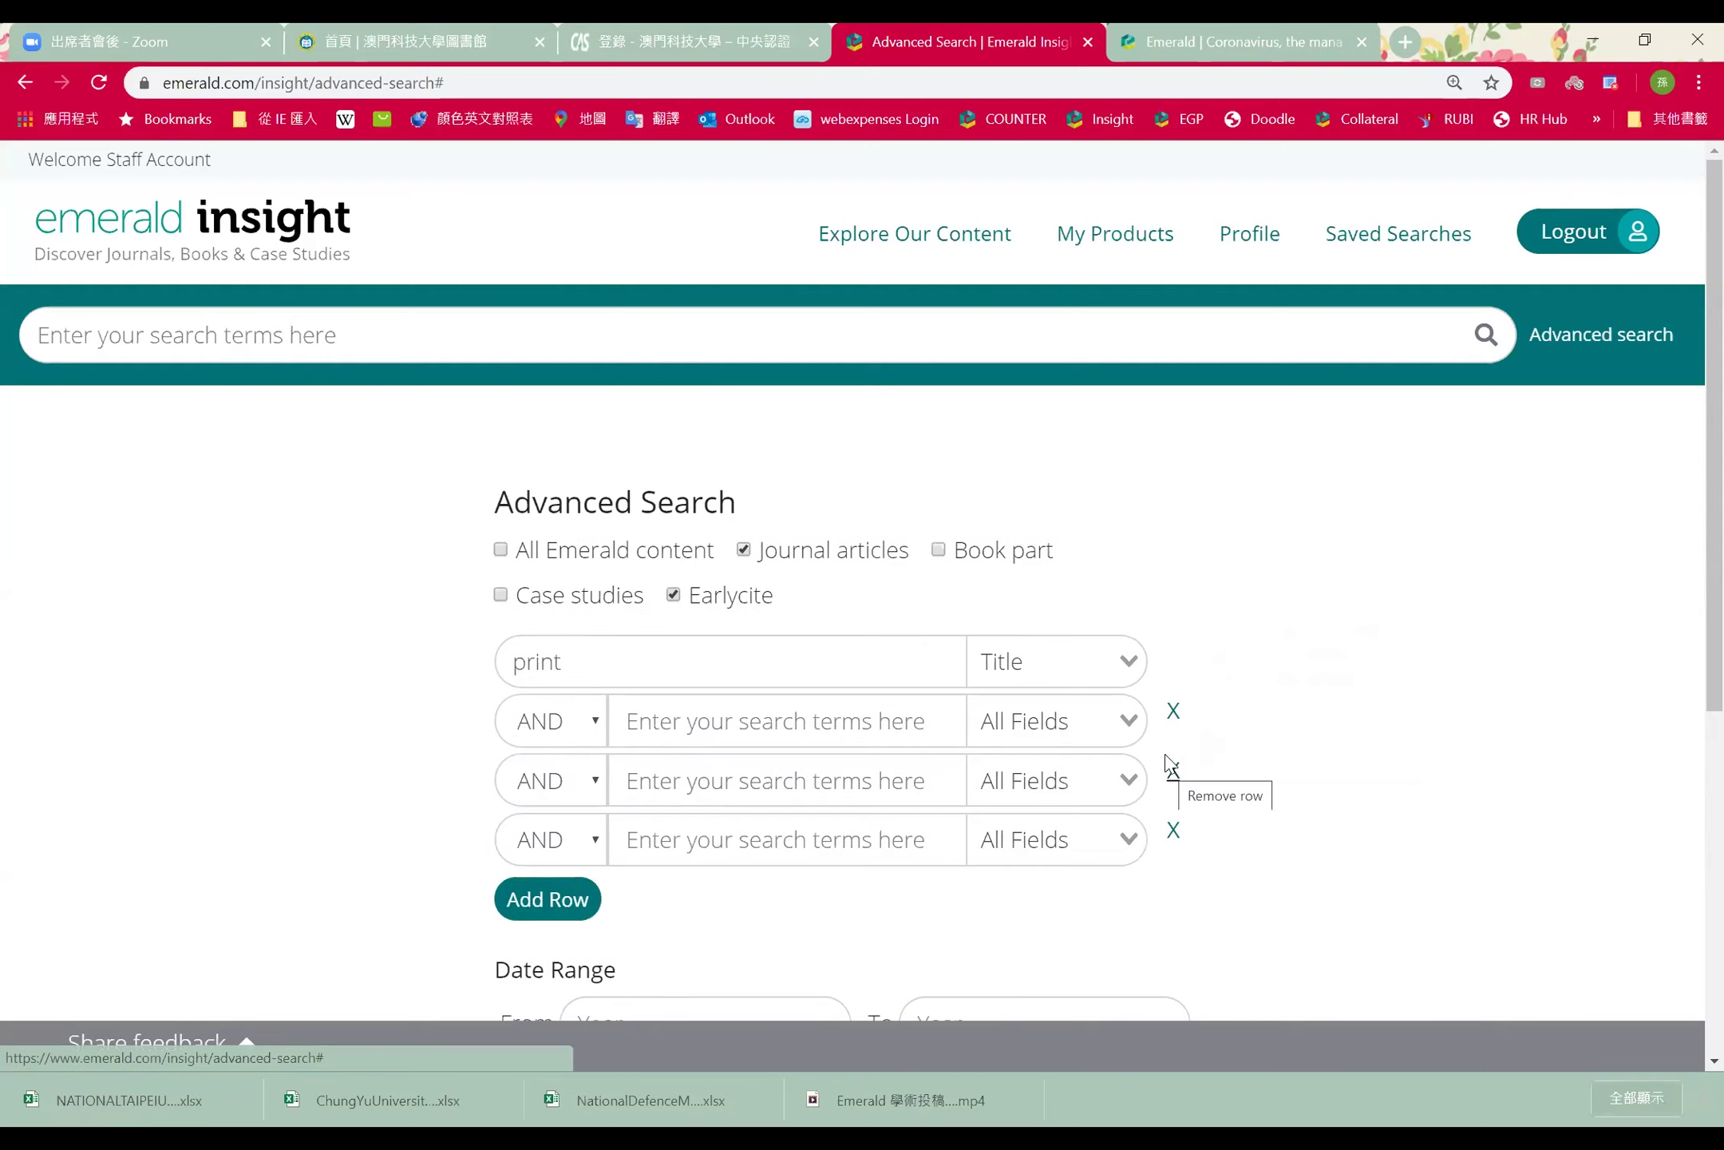
left_click(1174, 830)
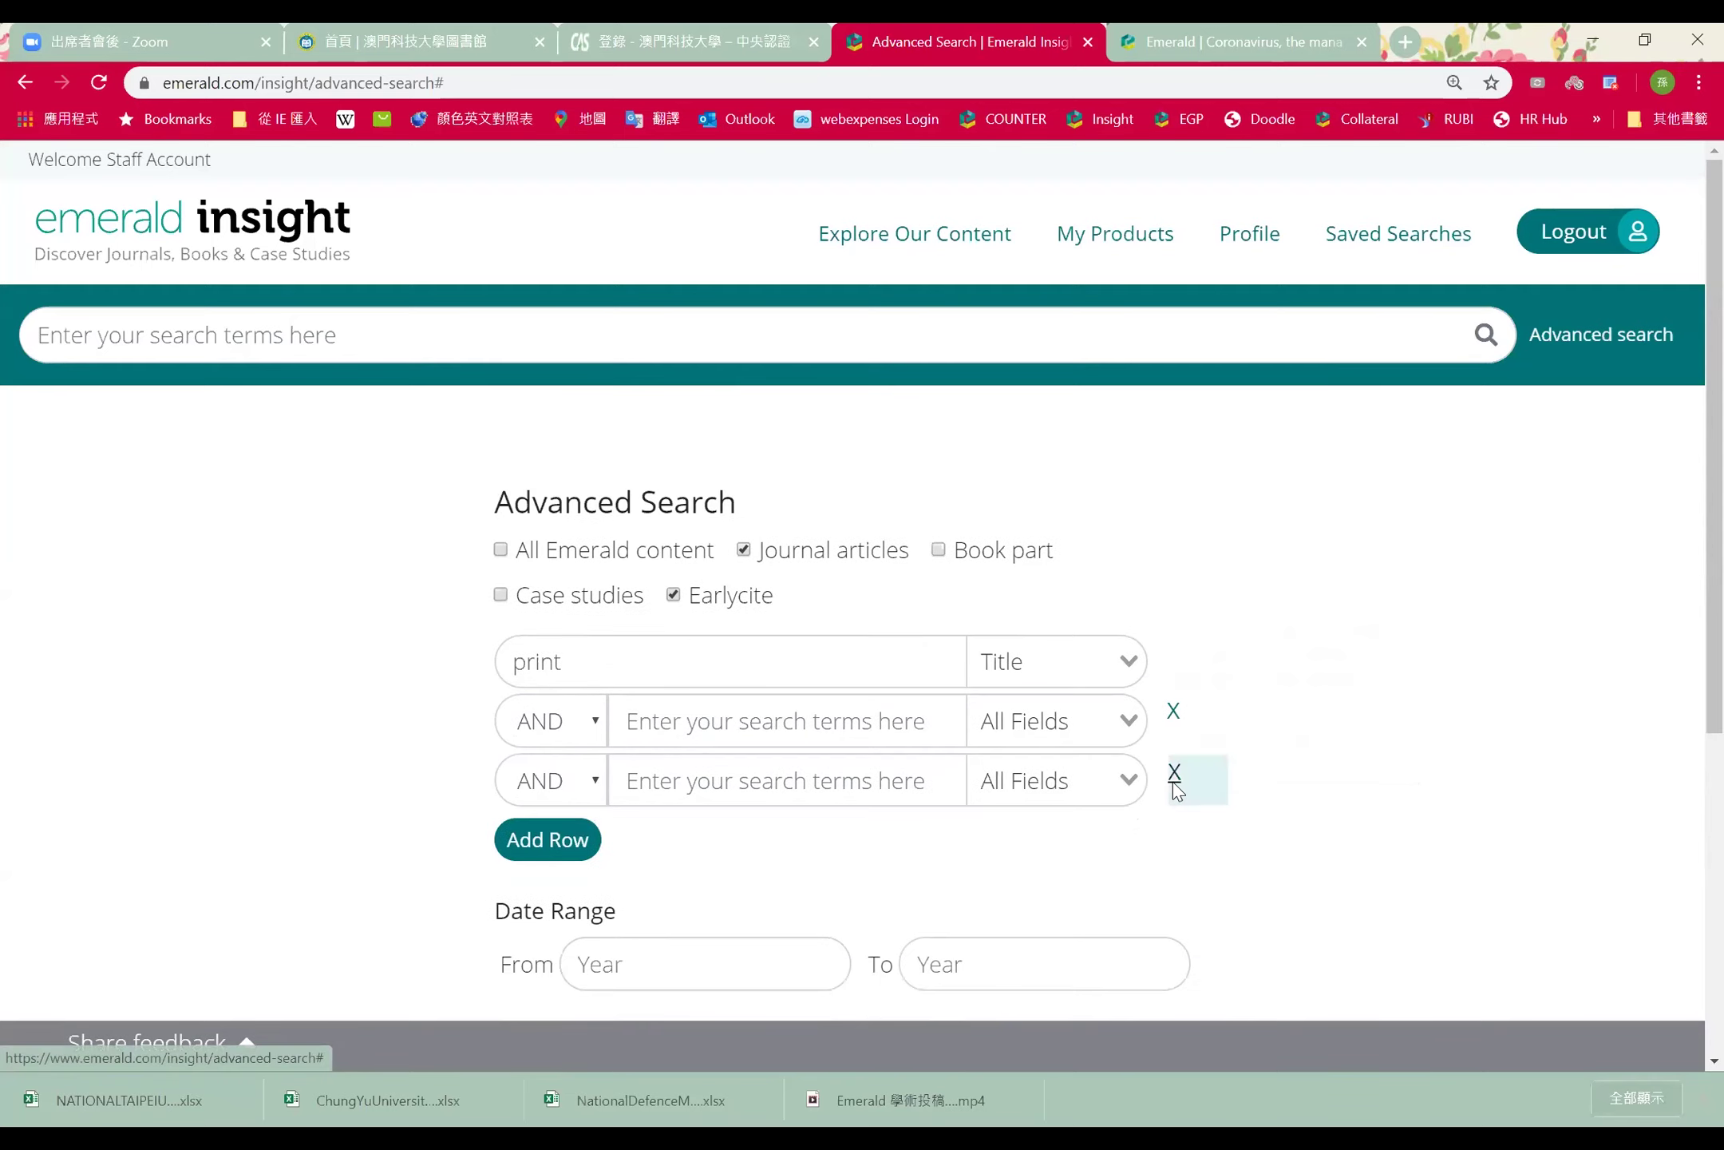
left_click(1174, 778)
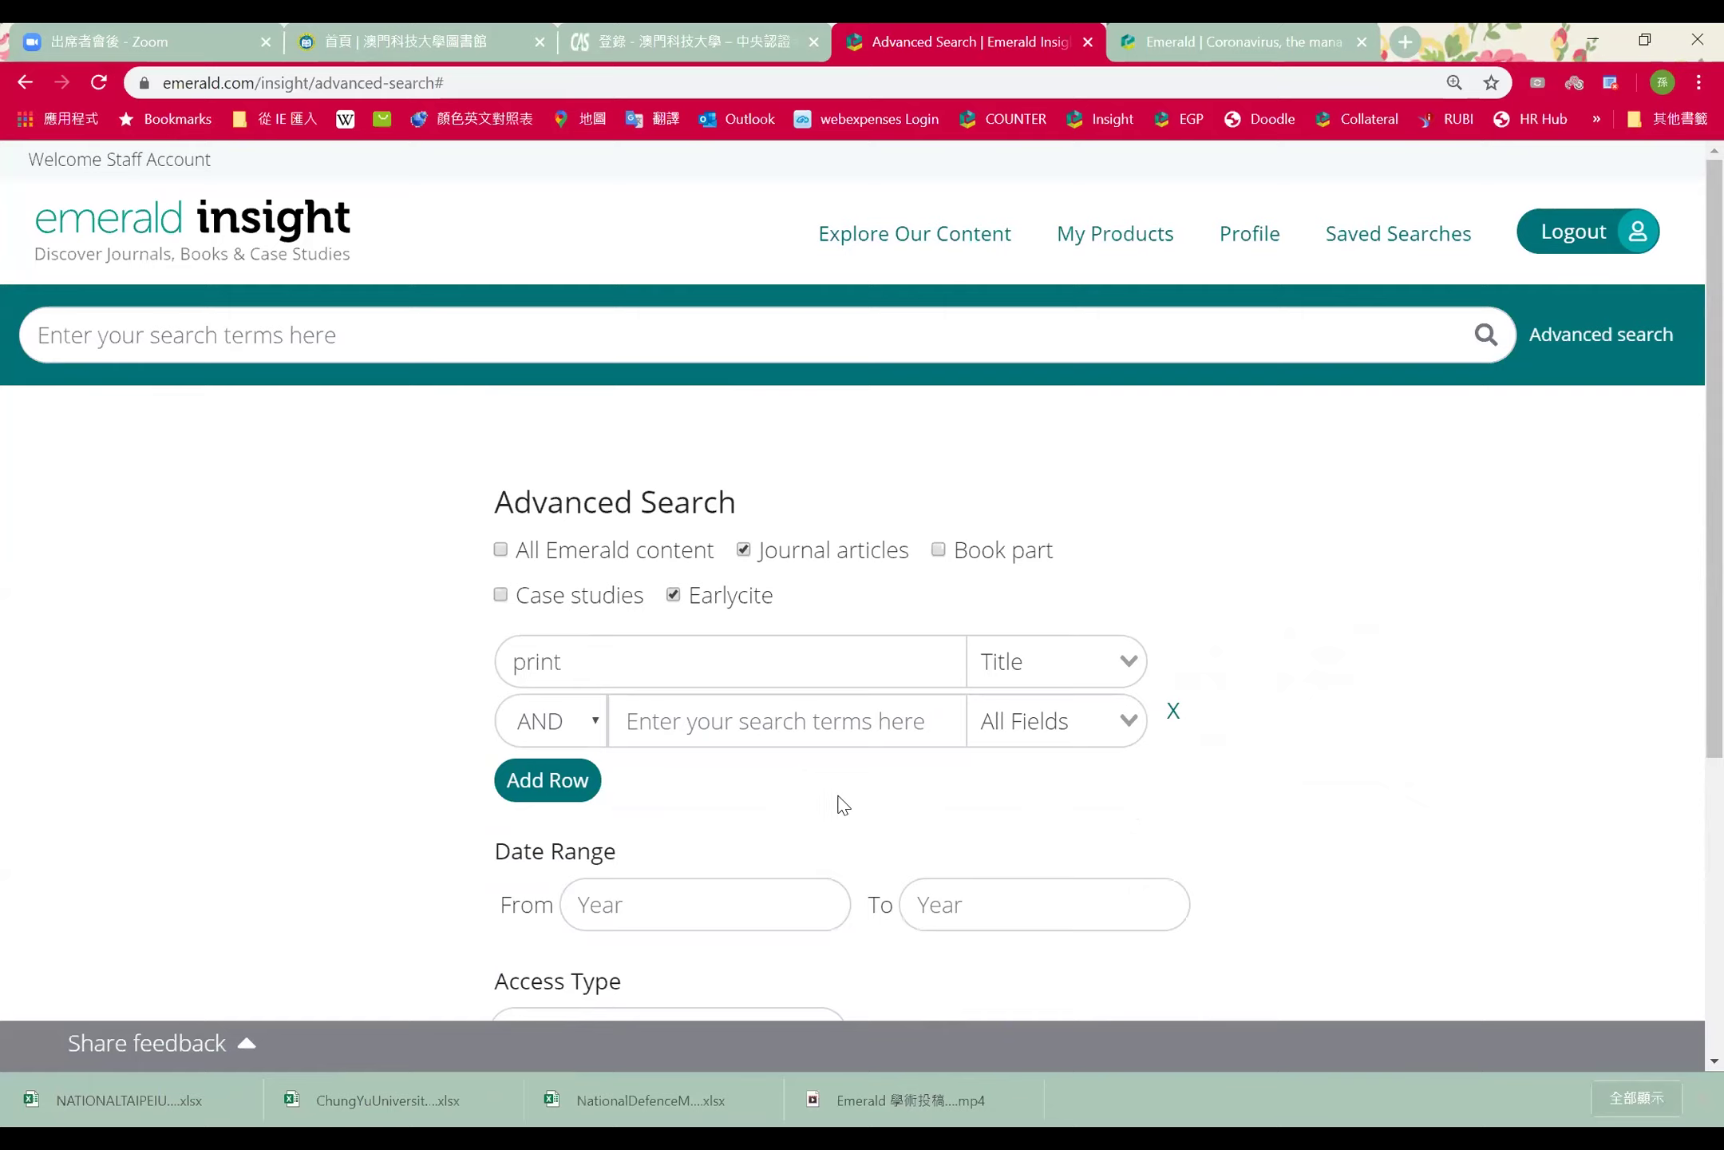
Enter '3d' as the search term in the second row
left_click(800, 723)
type("3d")
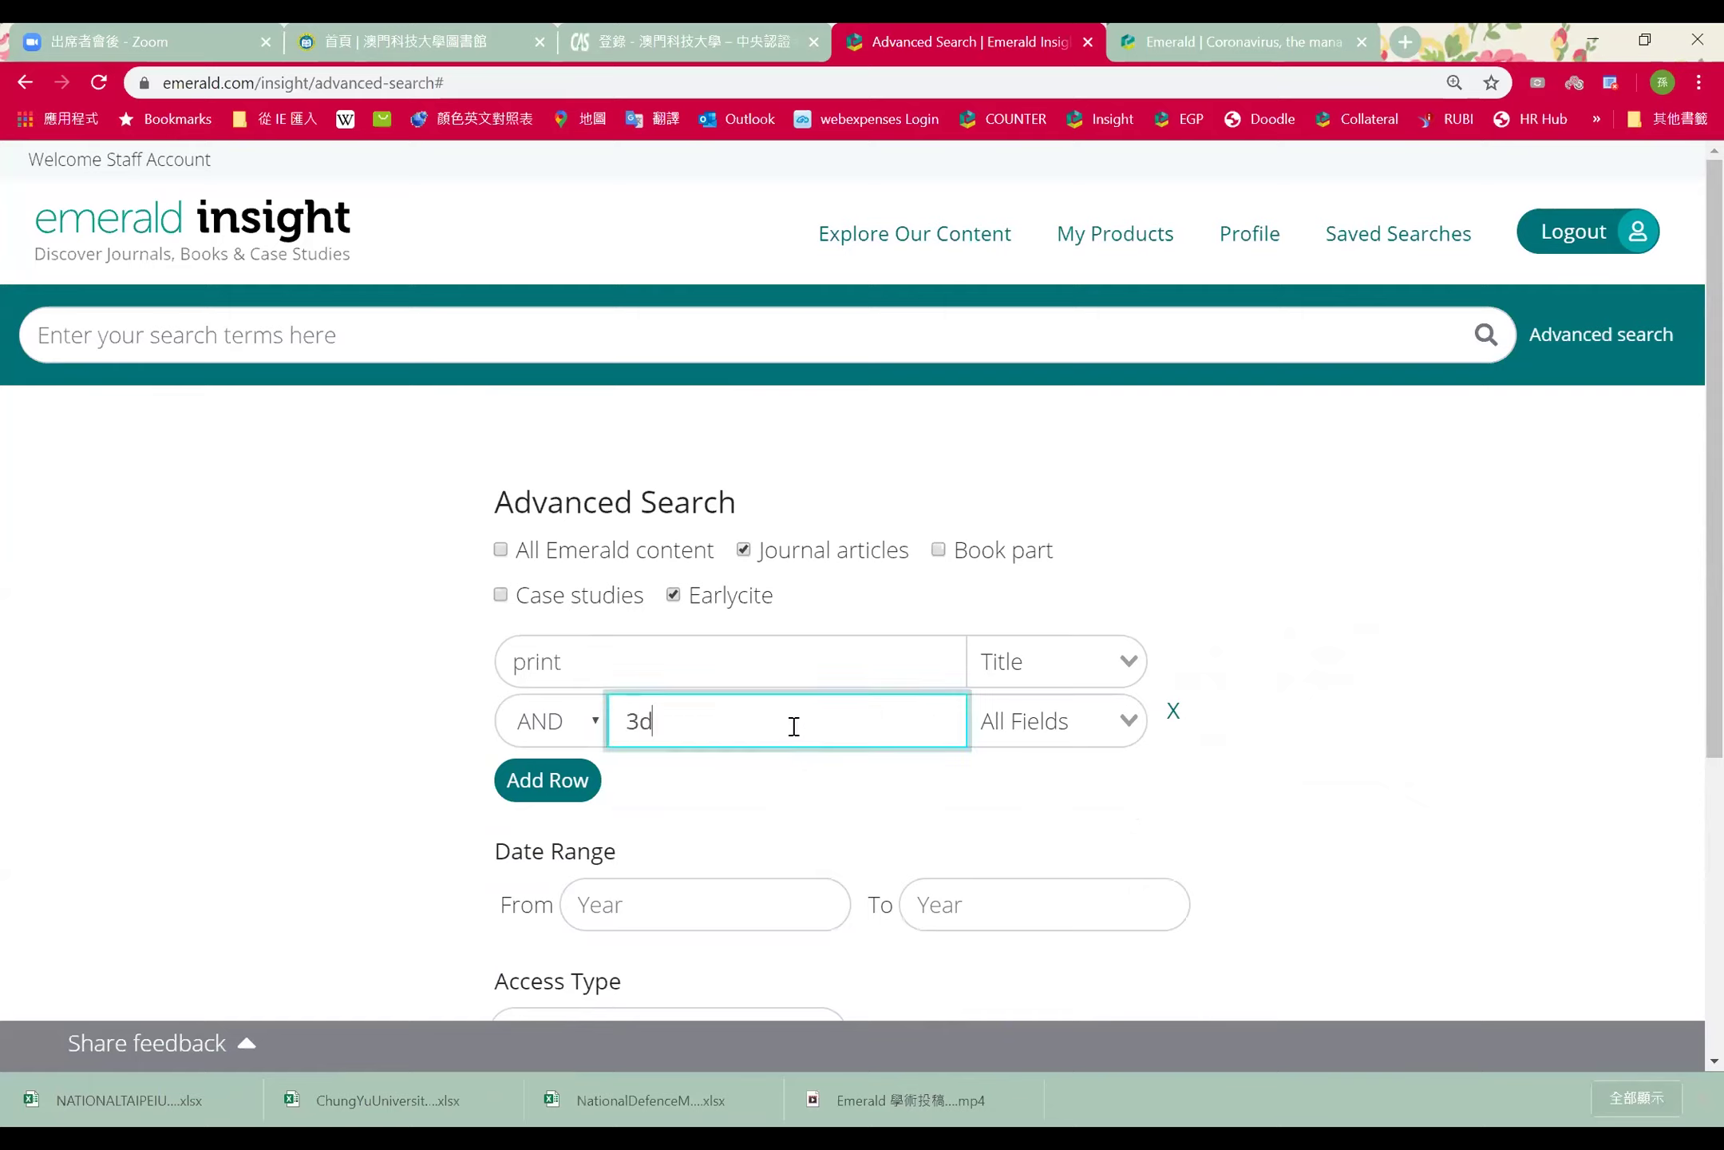
left_click(767, 851)
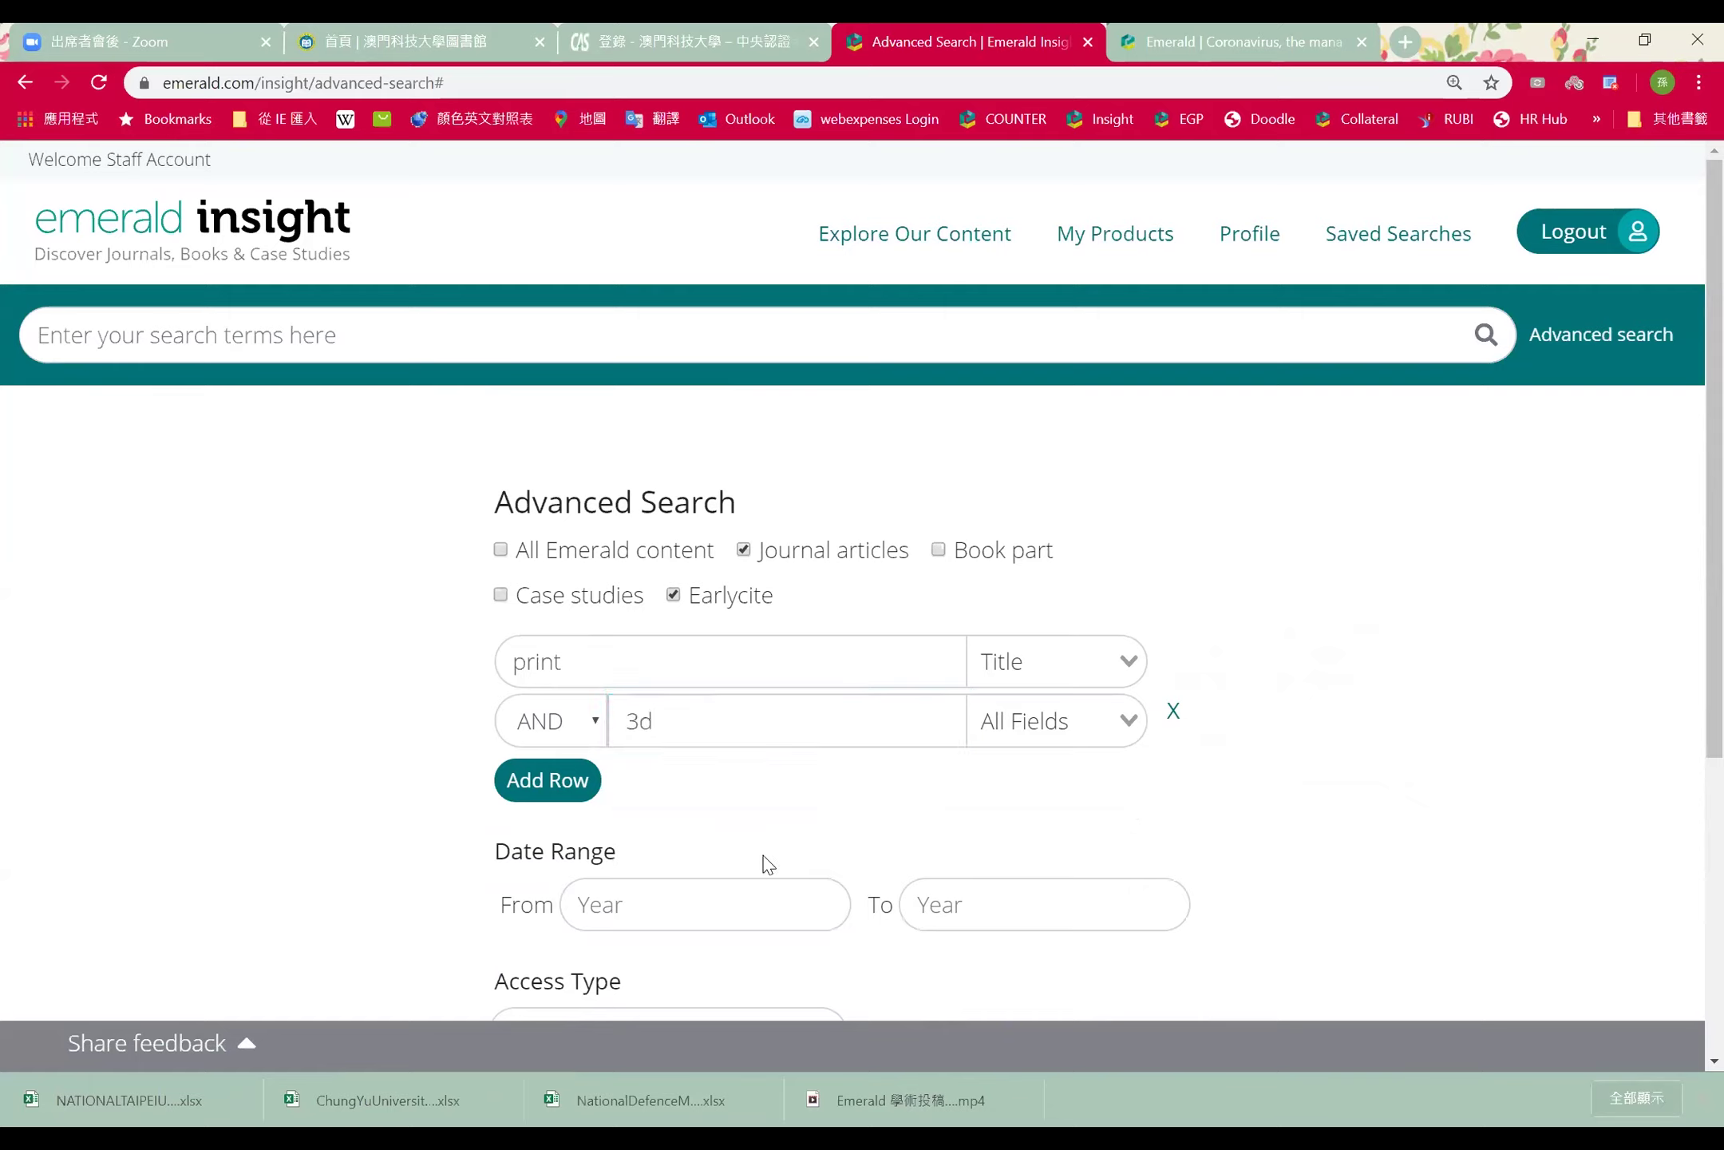
left_click(762, 661)
left_click(751, 726)
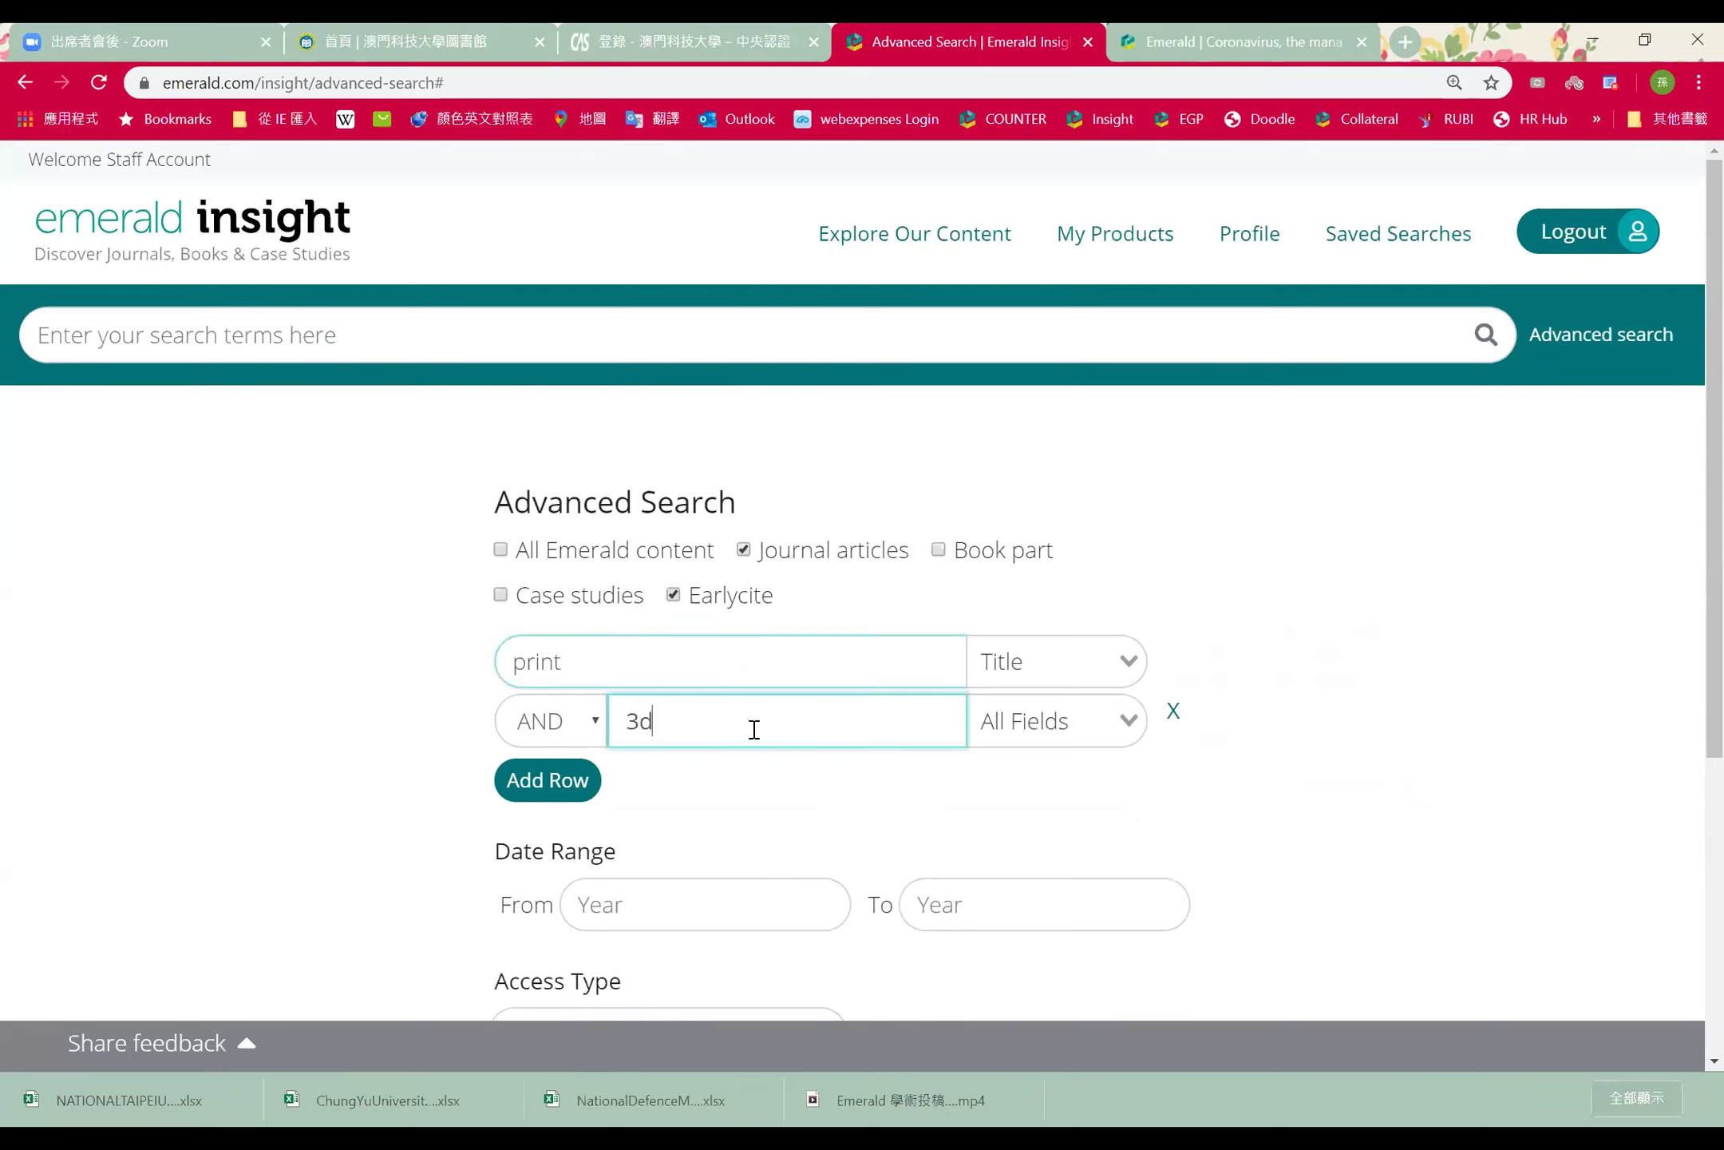
Change the second row's operator from AND to NOT
left_click(587, 722)
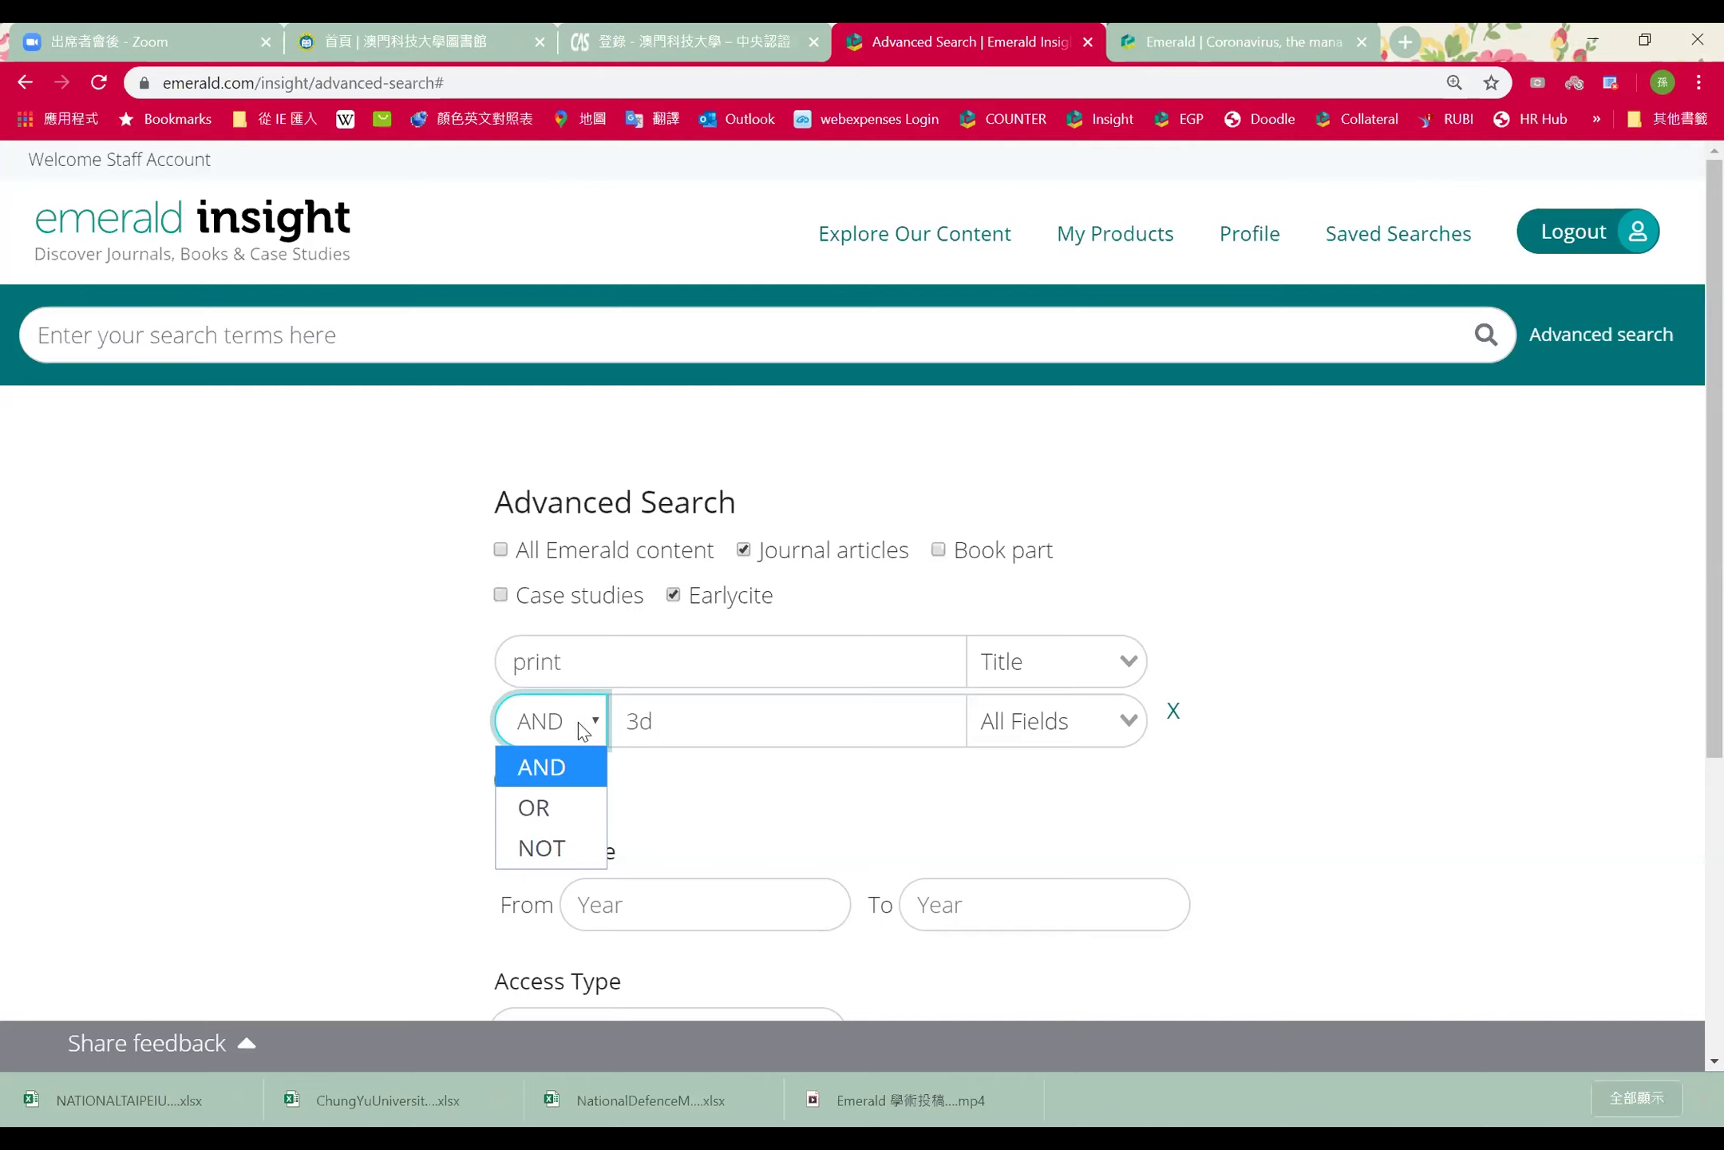
left_click(564, 766)
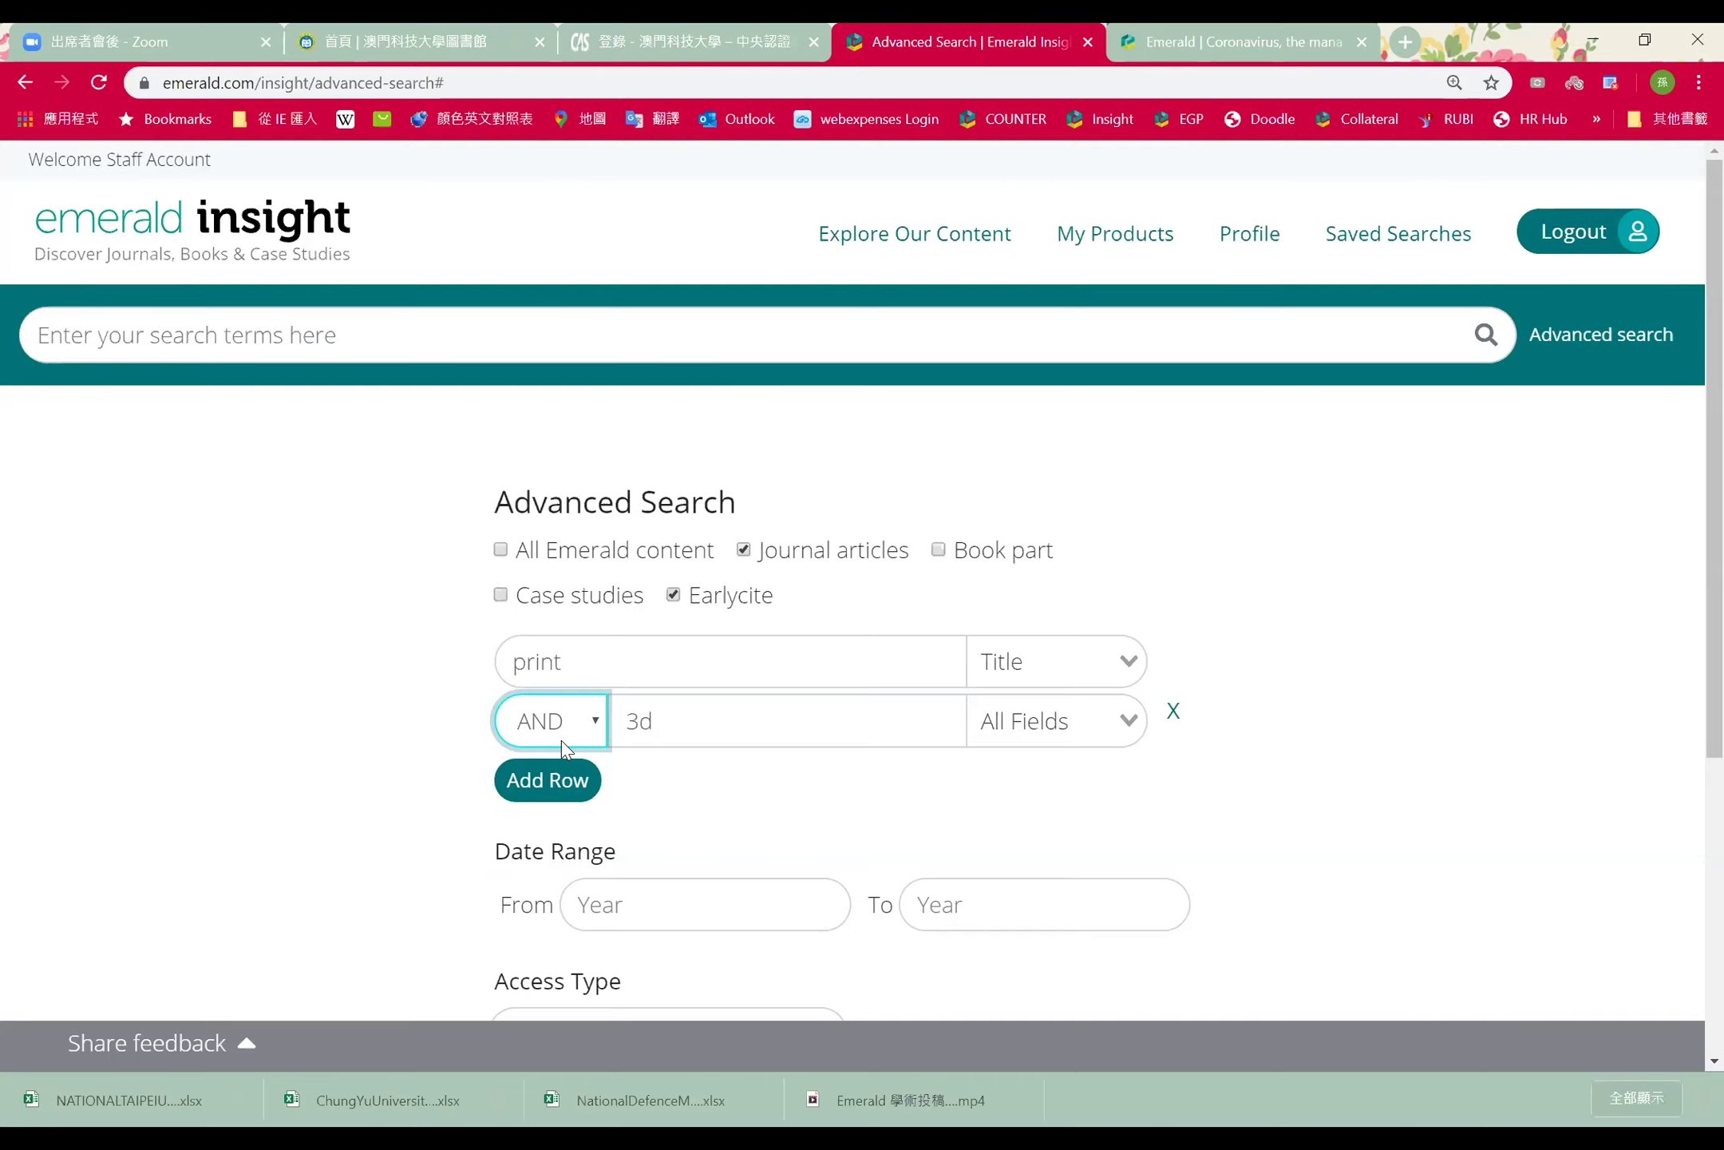
left_click(562, 733)
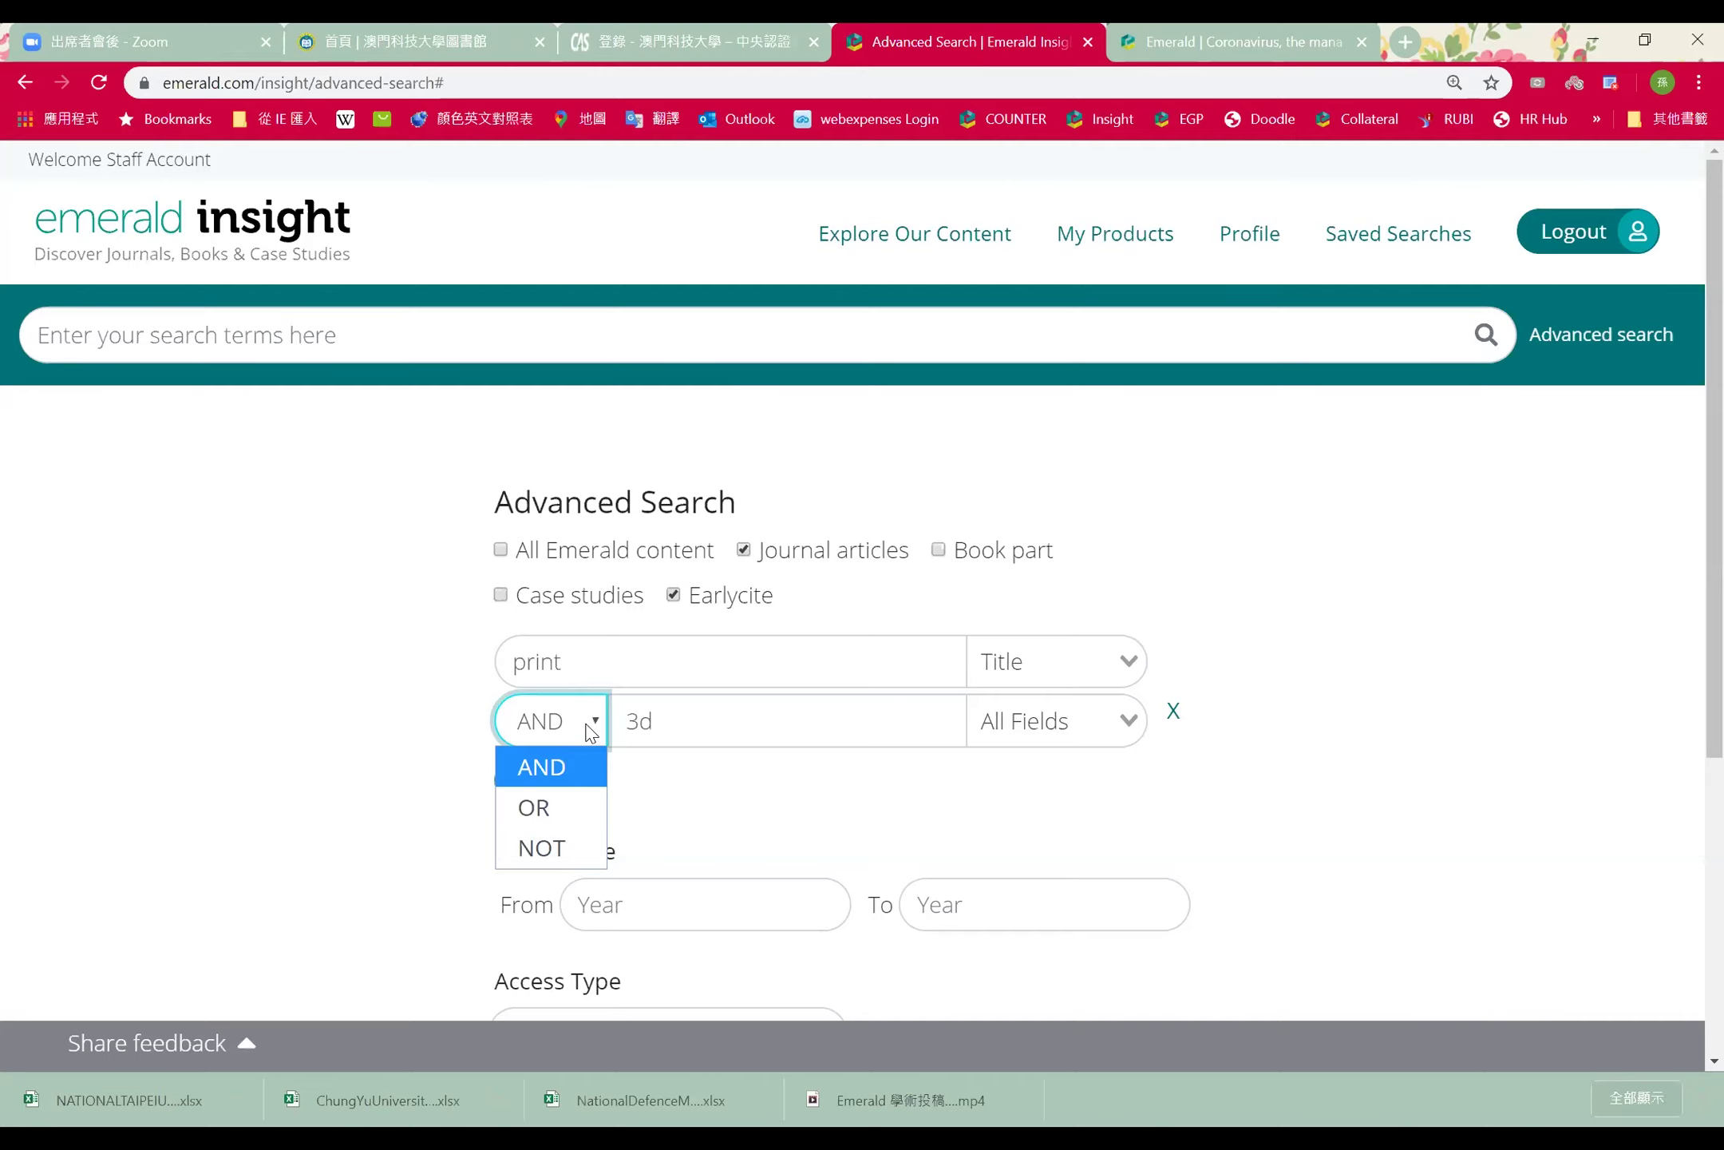
left_click(580, 839)
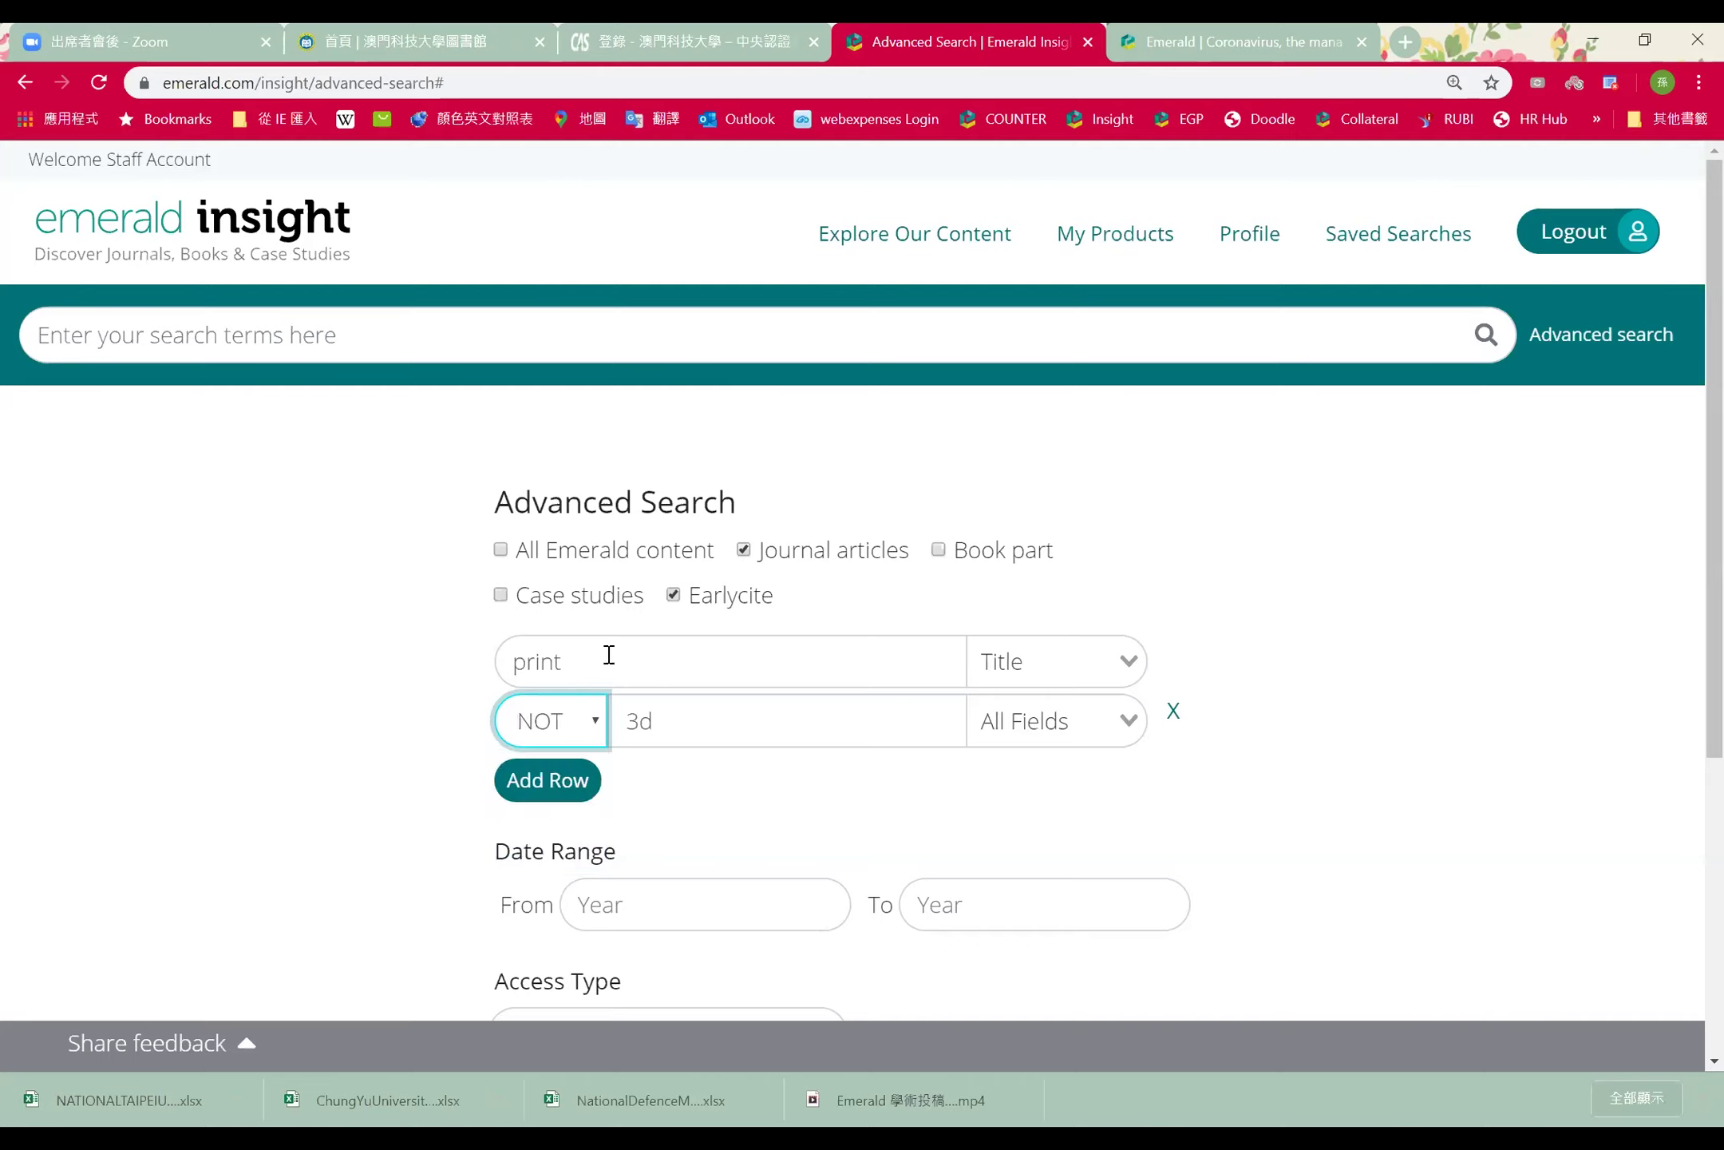
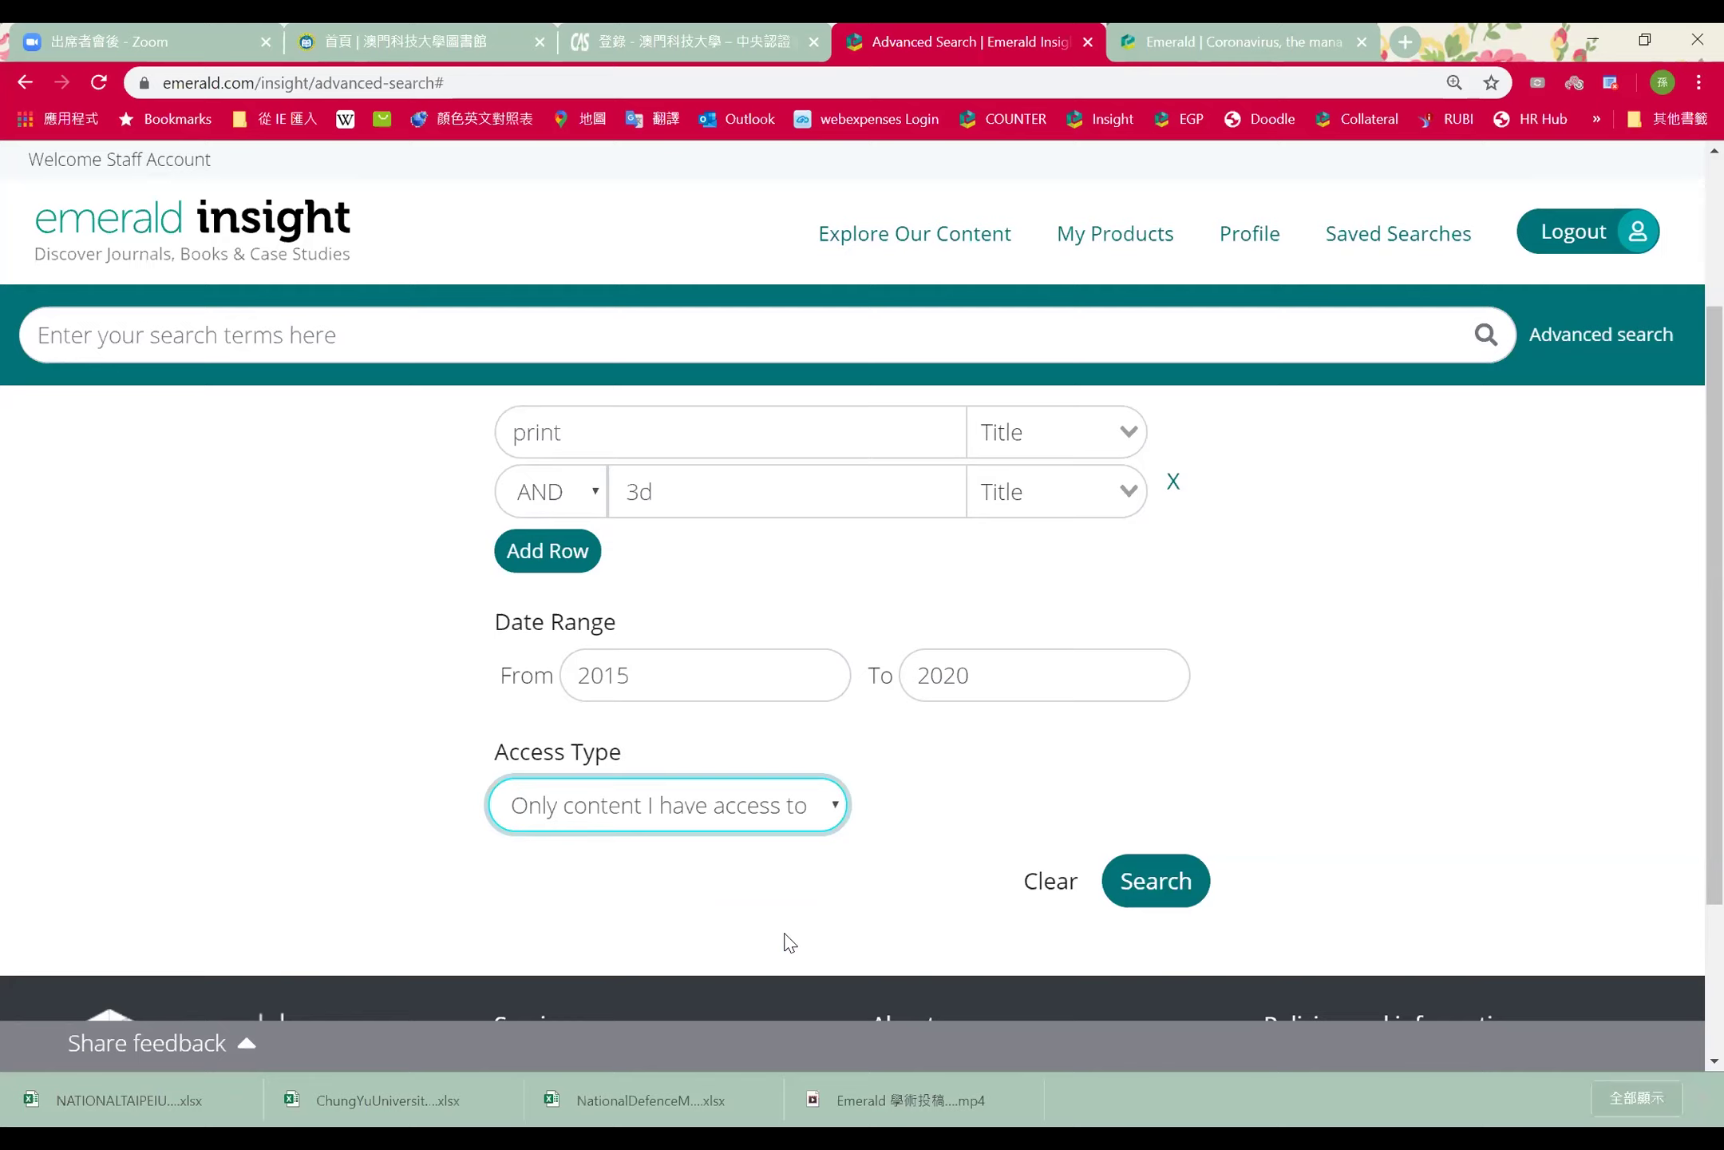
Keep Access Type at 'Only content I have access to' and run the print AND 3d search
left_click(782, 808)
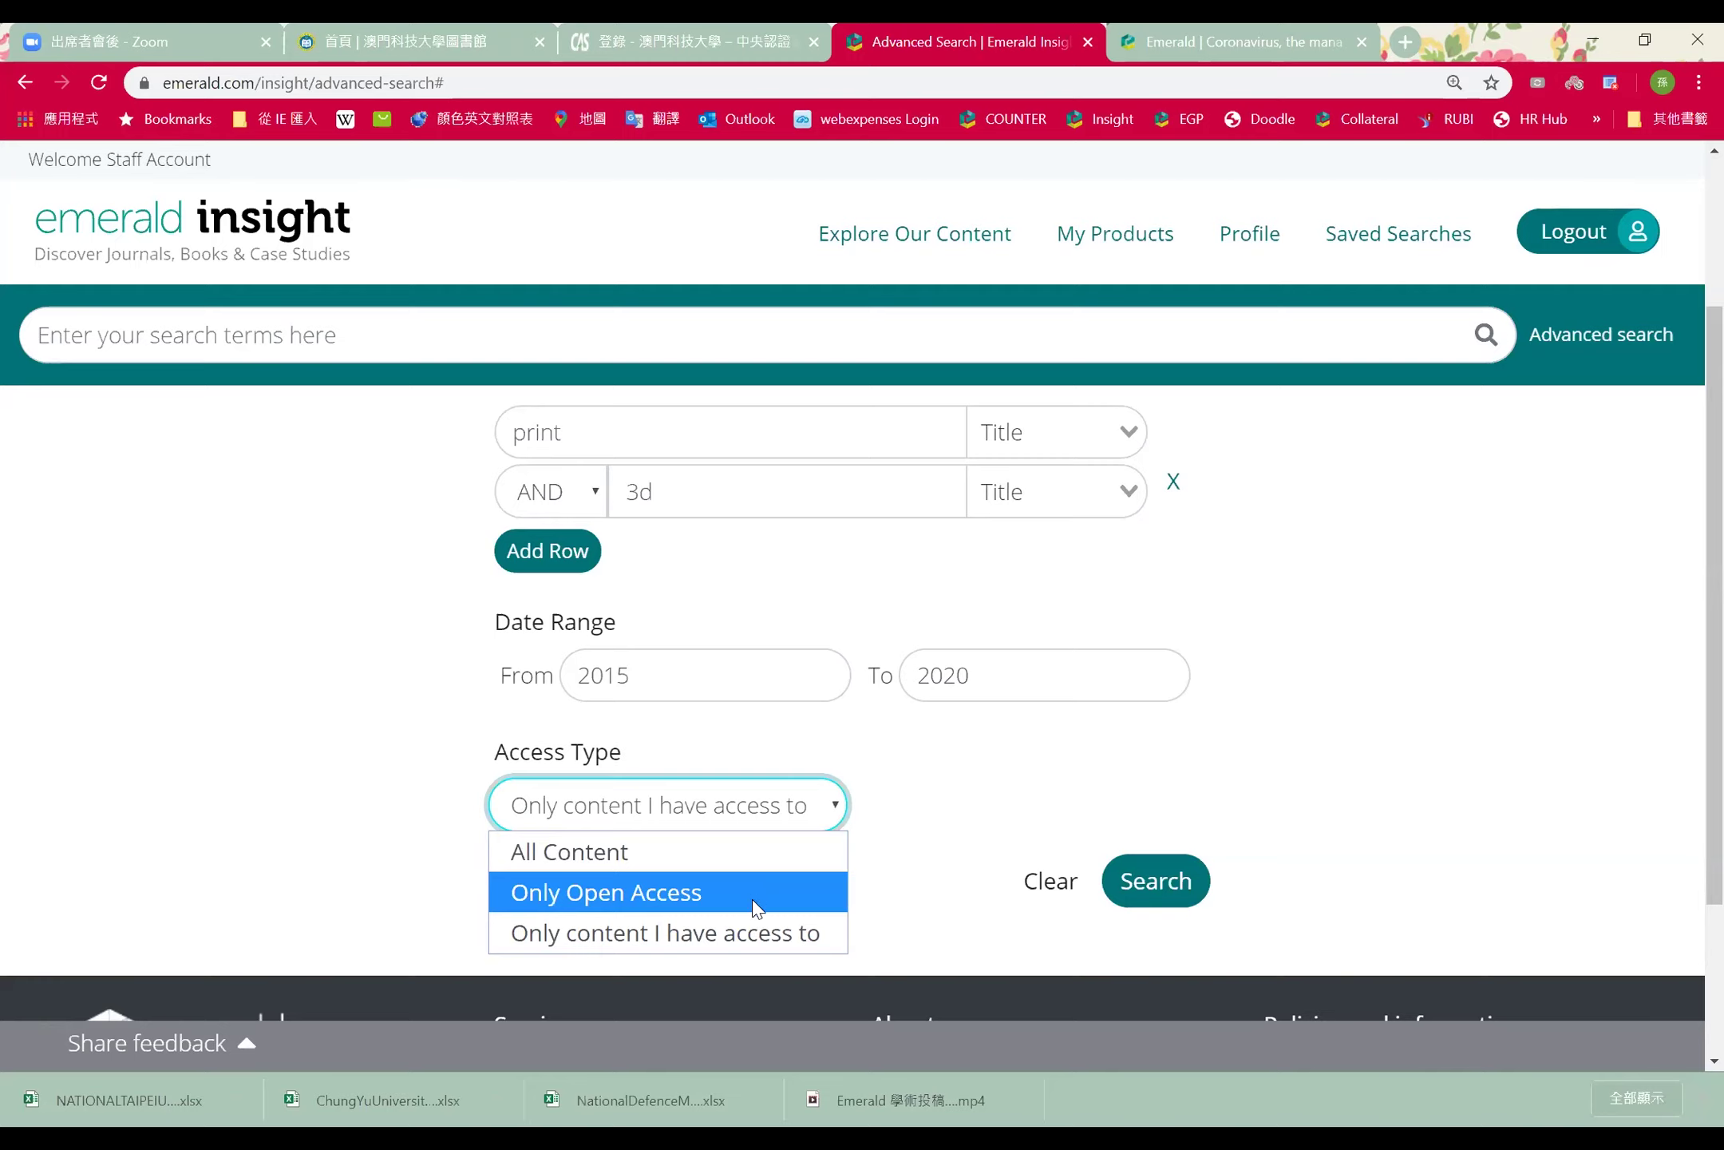
left_click(752, 929)
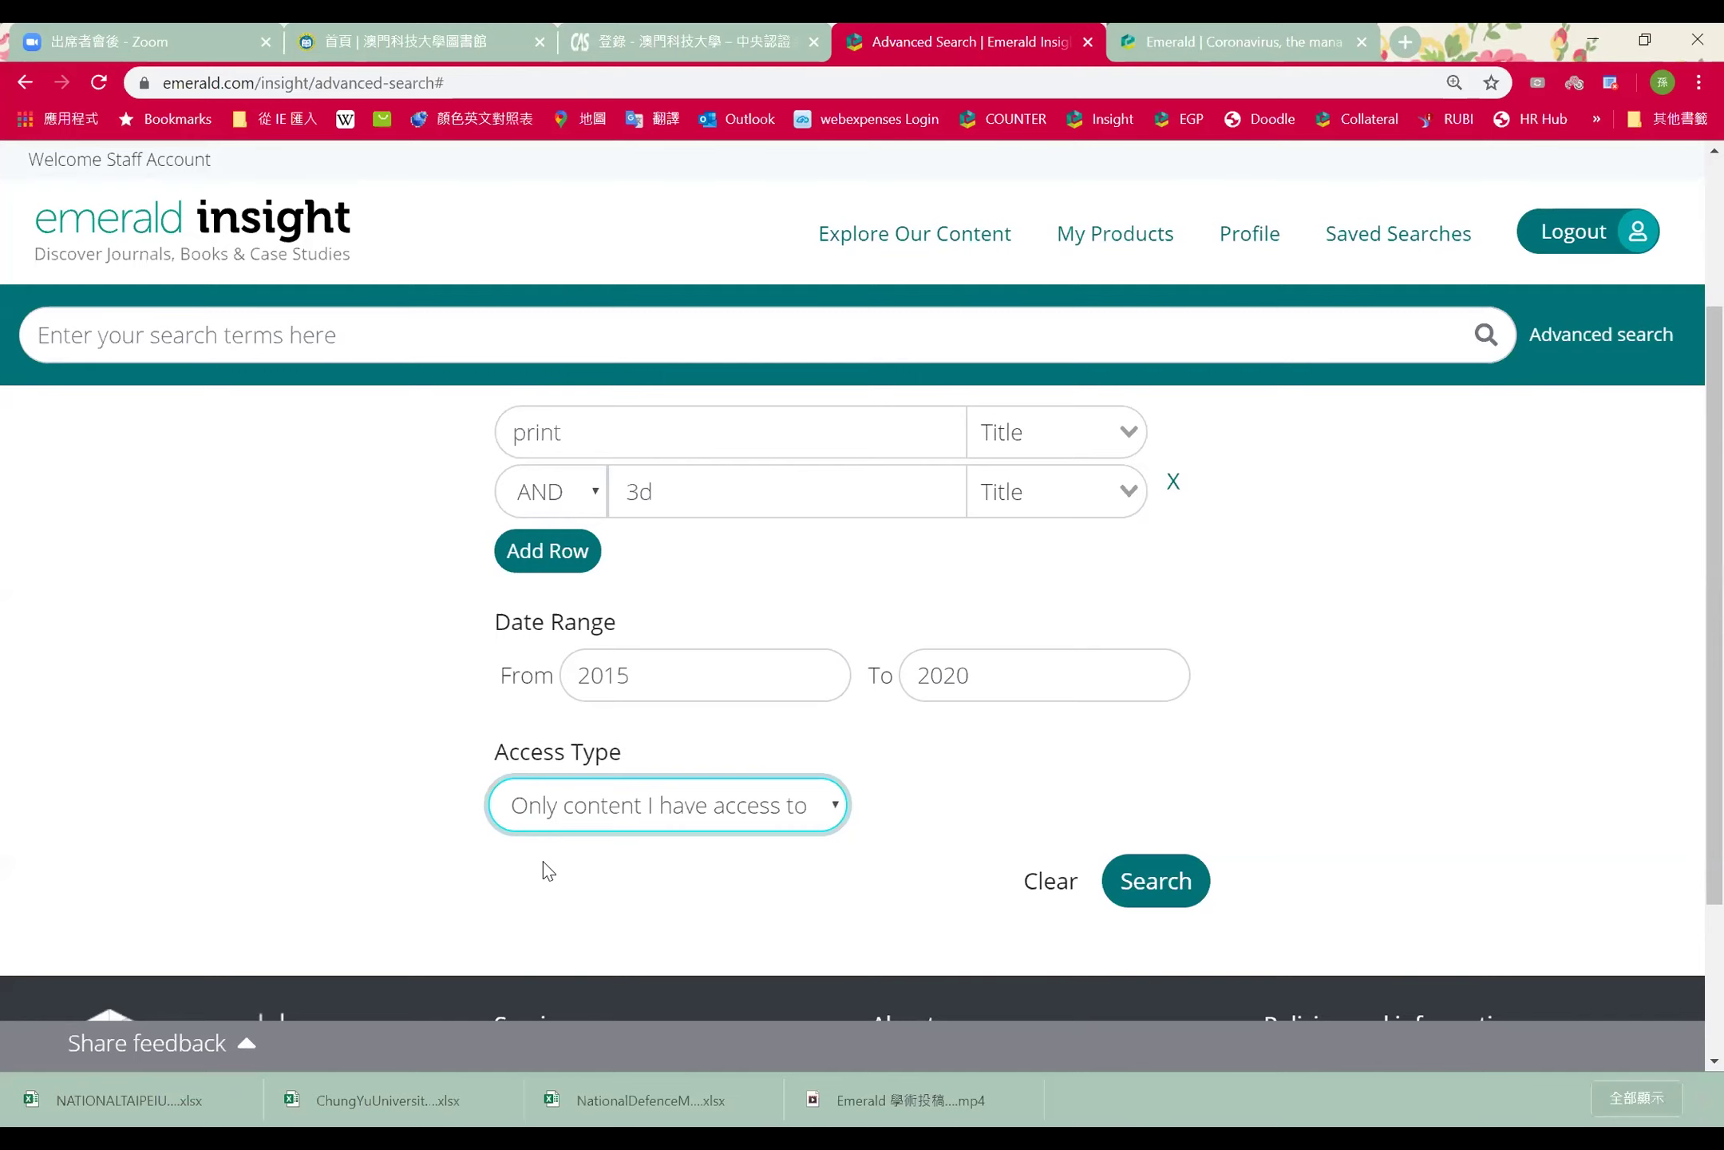
left_click(531, 878)
scroll(412, 916, "up", 3)
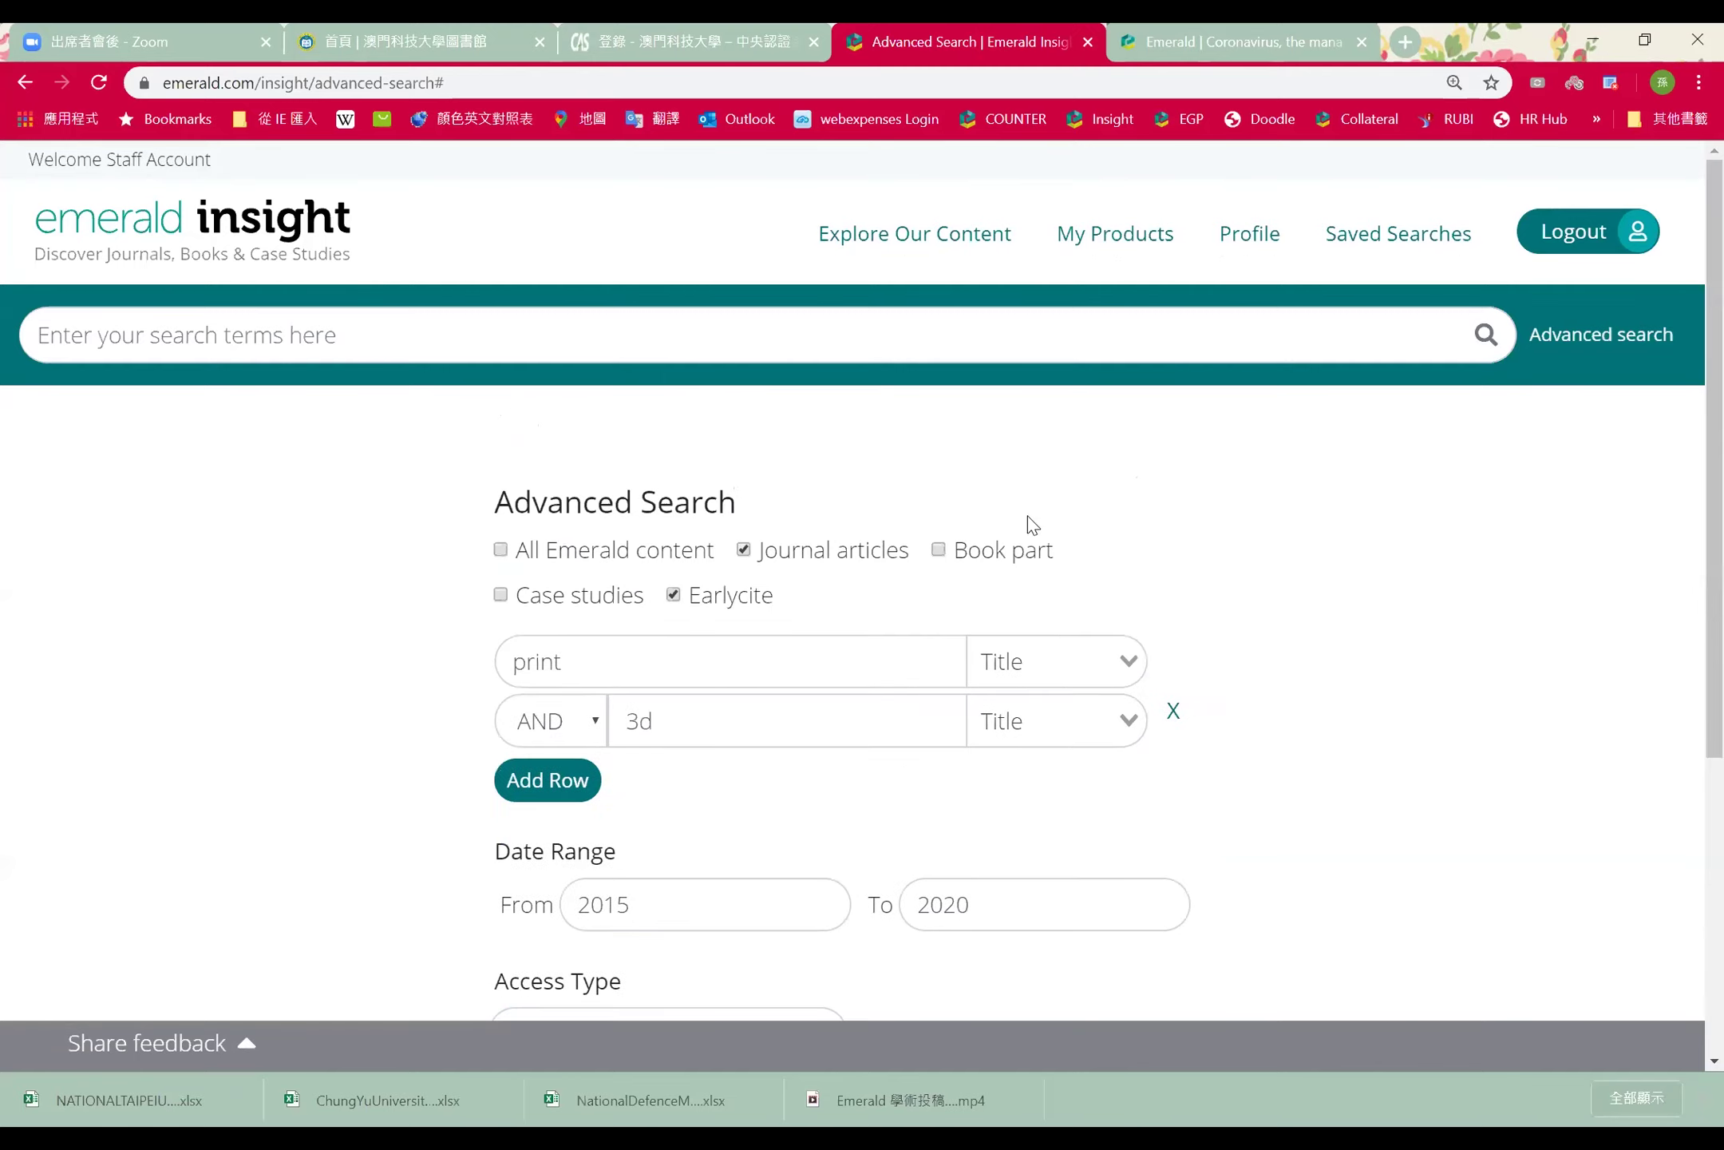
scroll(1278, 970, "down", 3)
left_click(1174, 765)
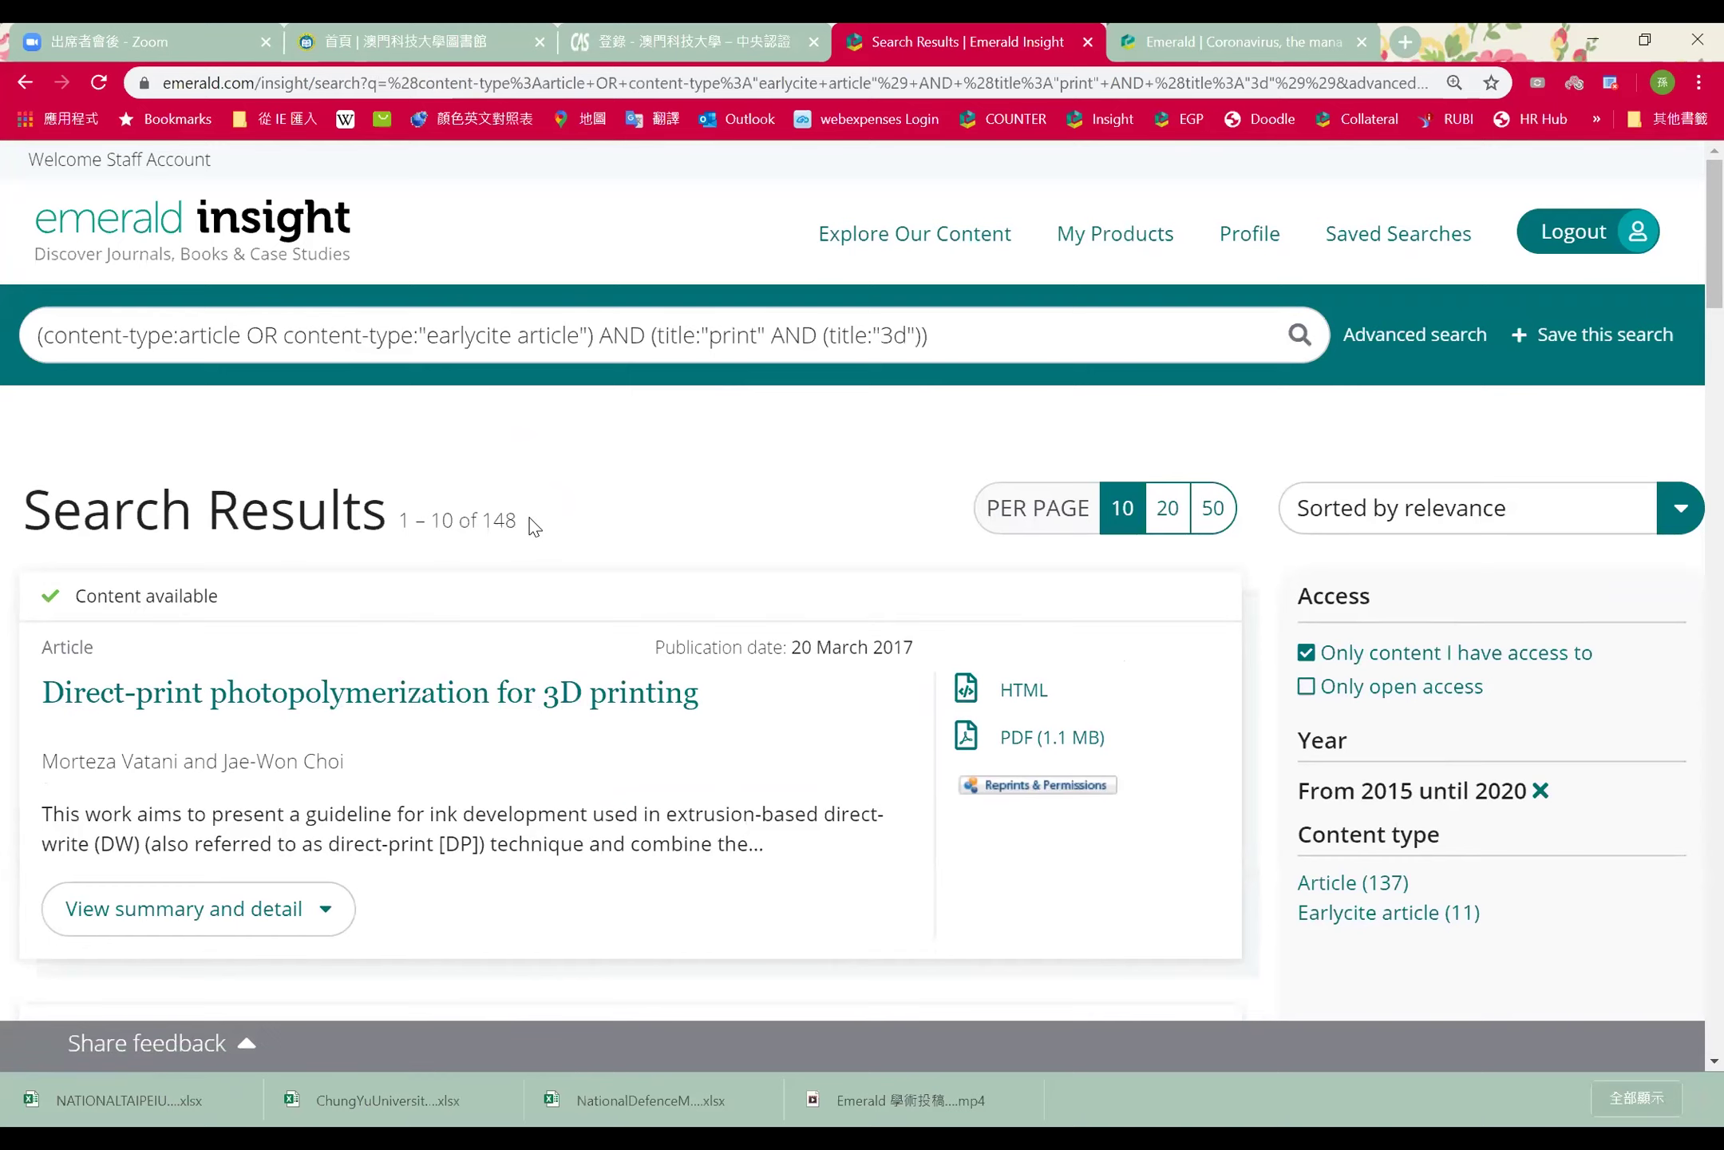
Highlight the '1 – 10 of 148' result count, then scroll down through the results and back up
left_click_drag(529, 519, 482, 519)
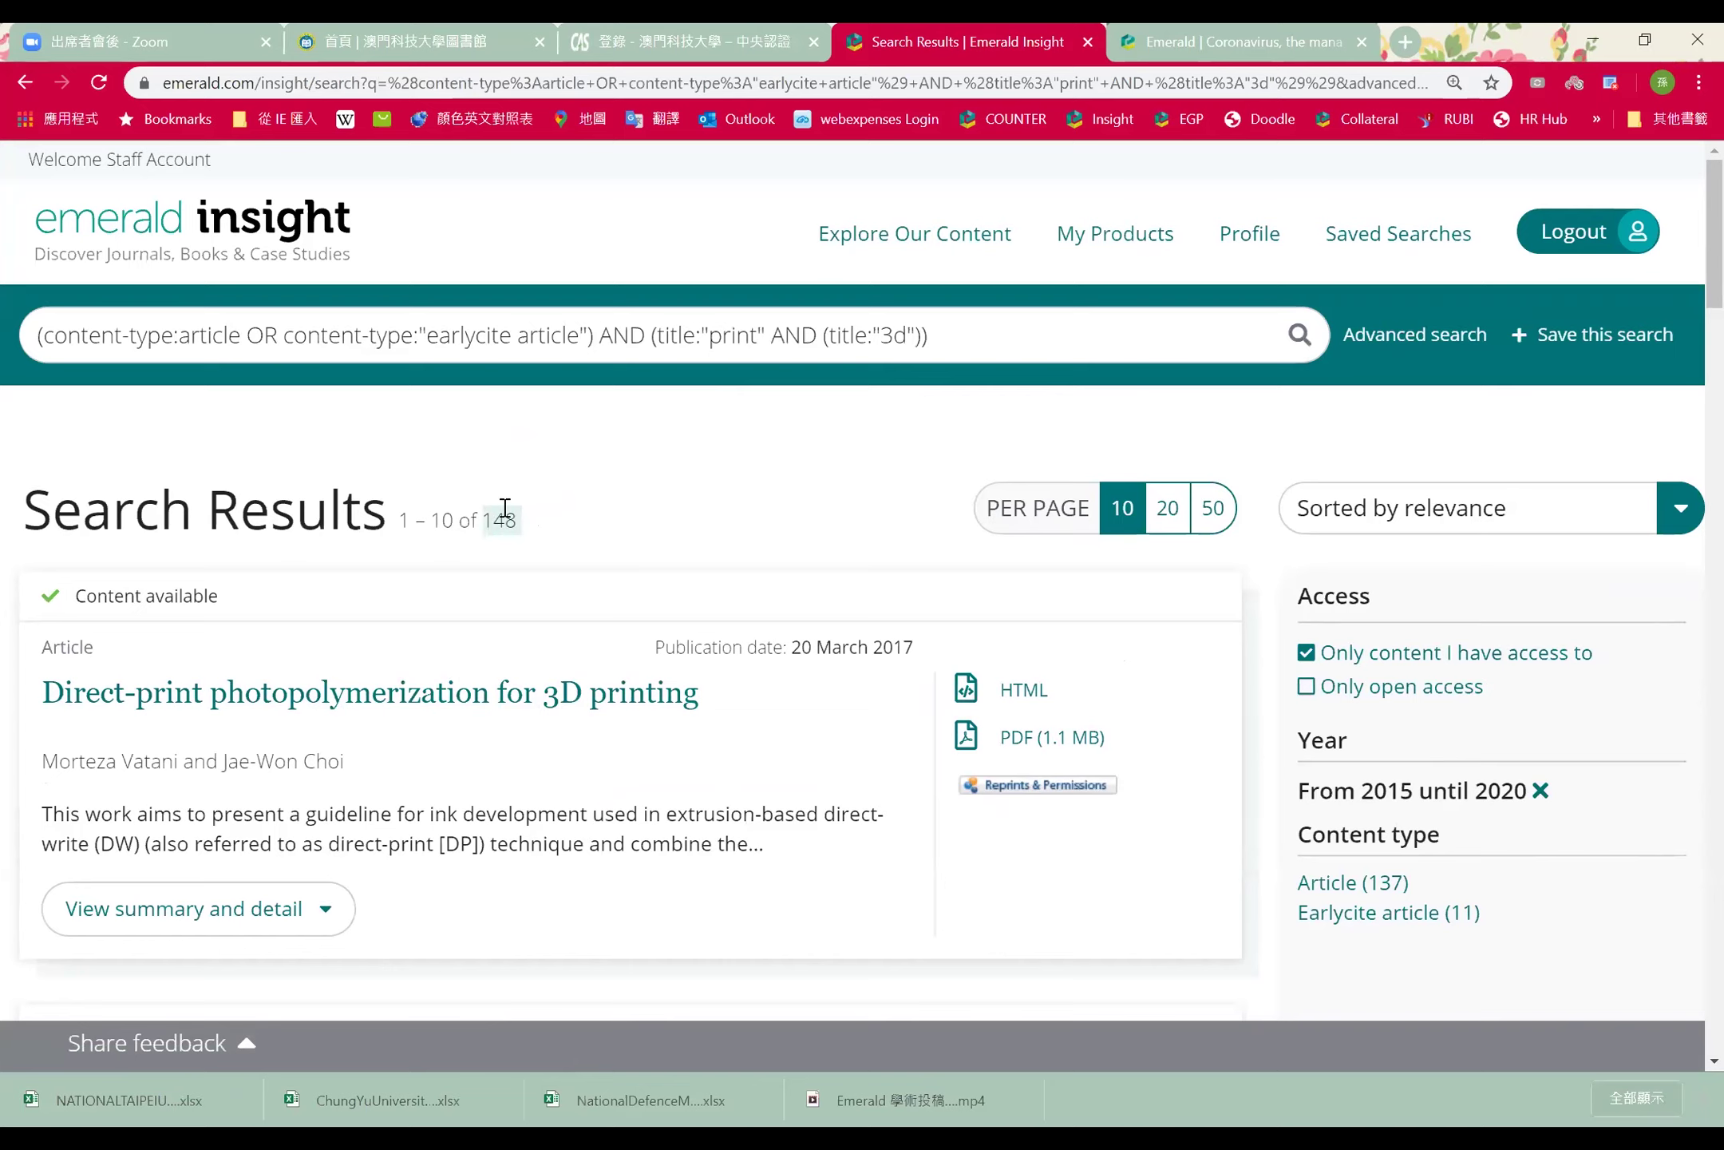
left_click(562, 517)
scroll(974, 461, "down", 10)
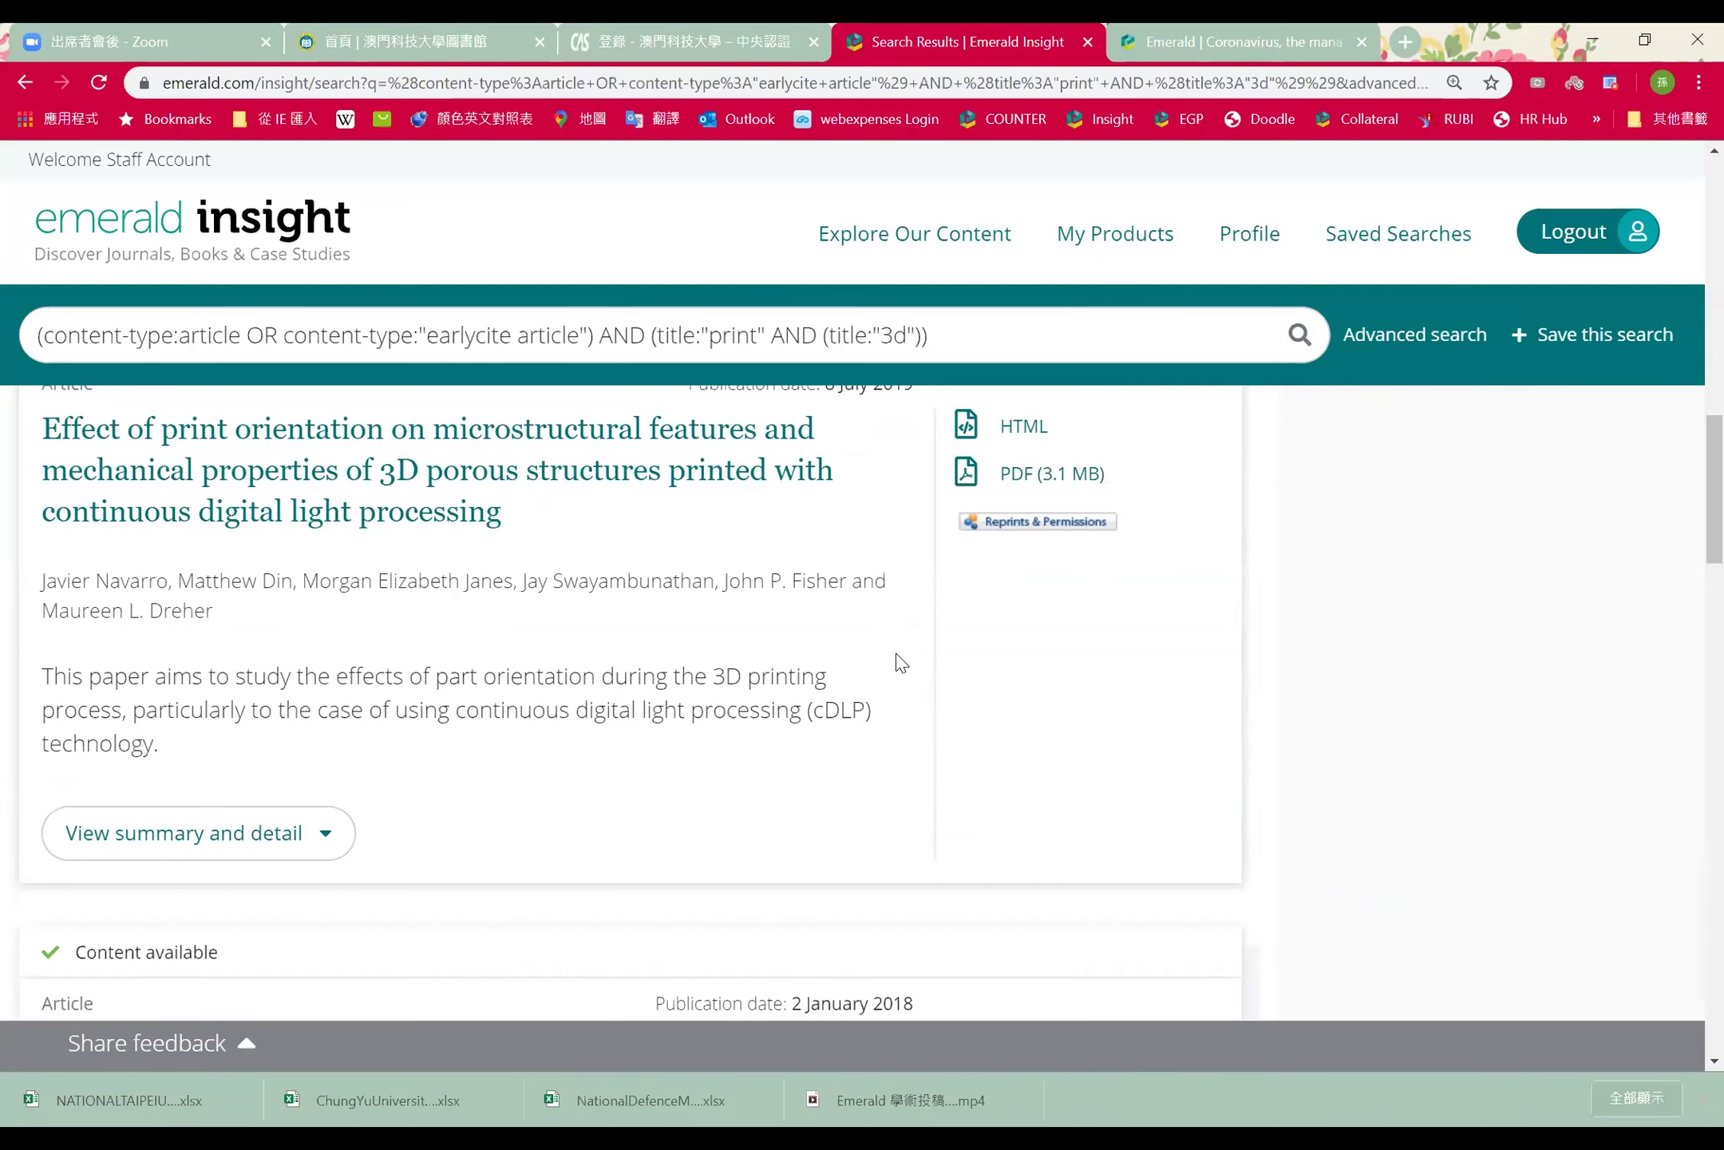
scroll(882, 730, "down", 5)
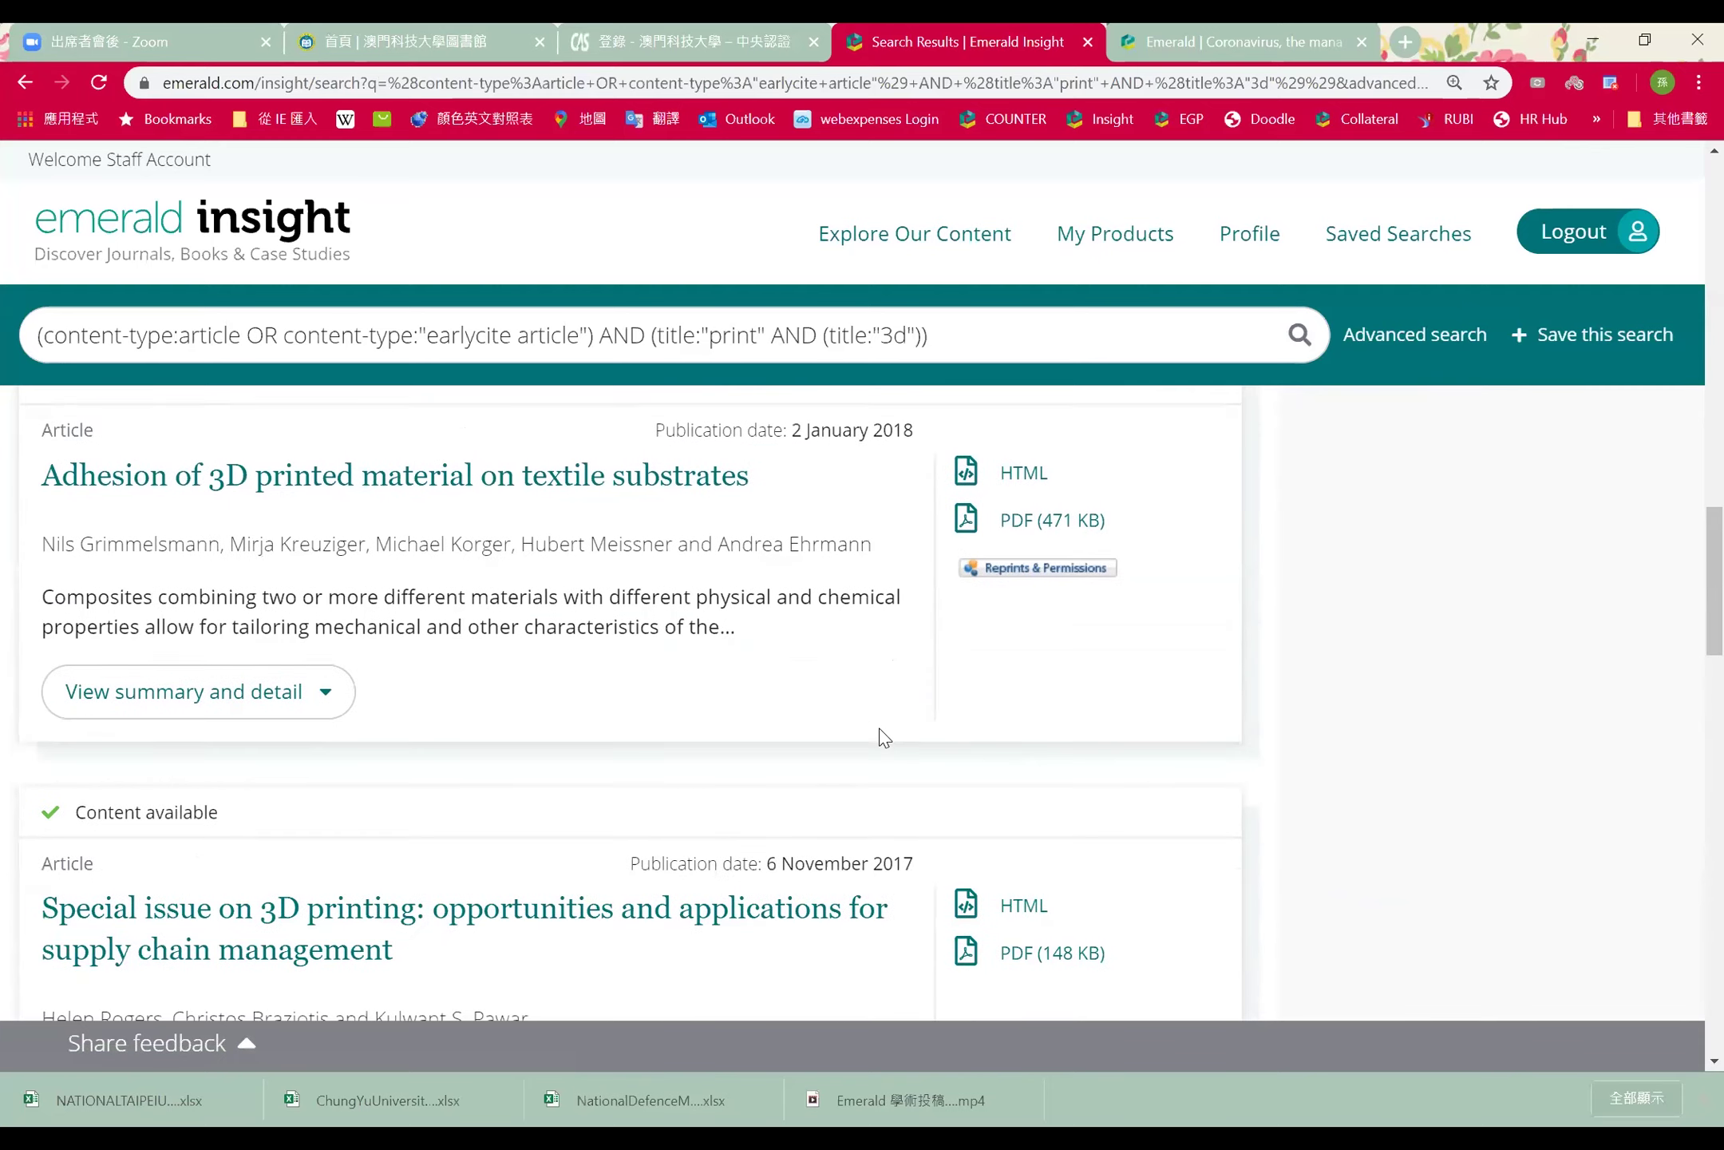
scroll(882, 738, "down", 1)
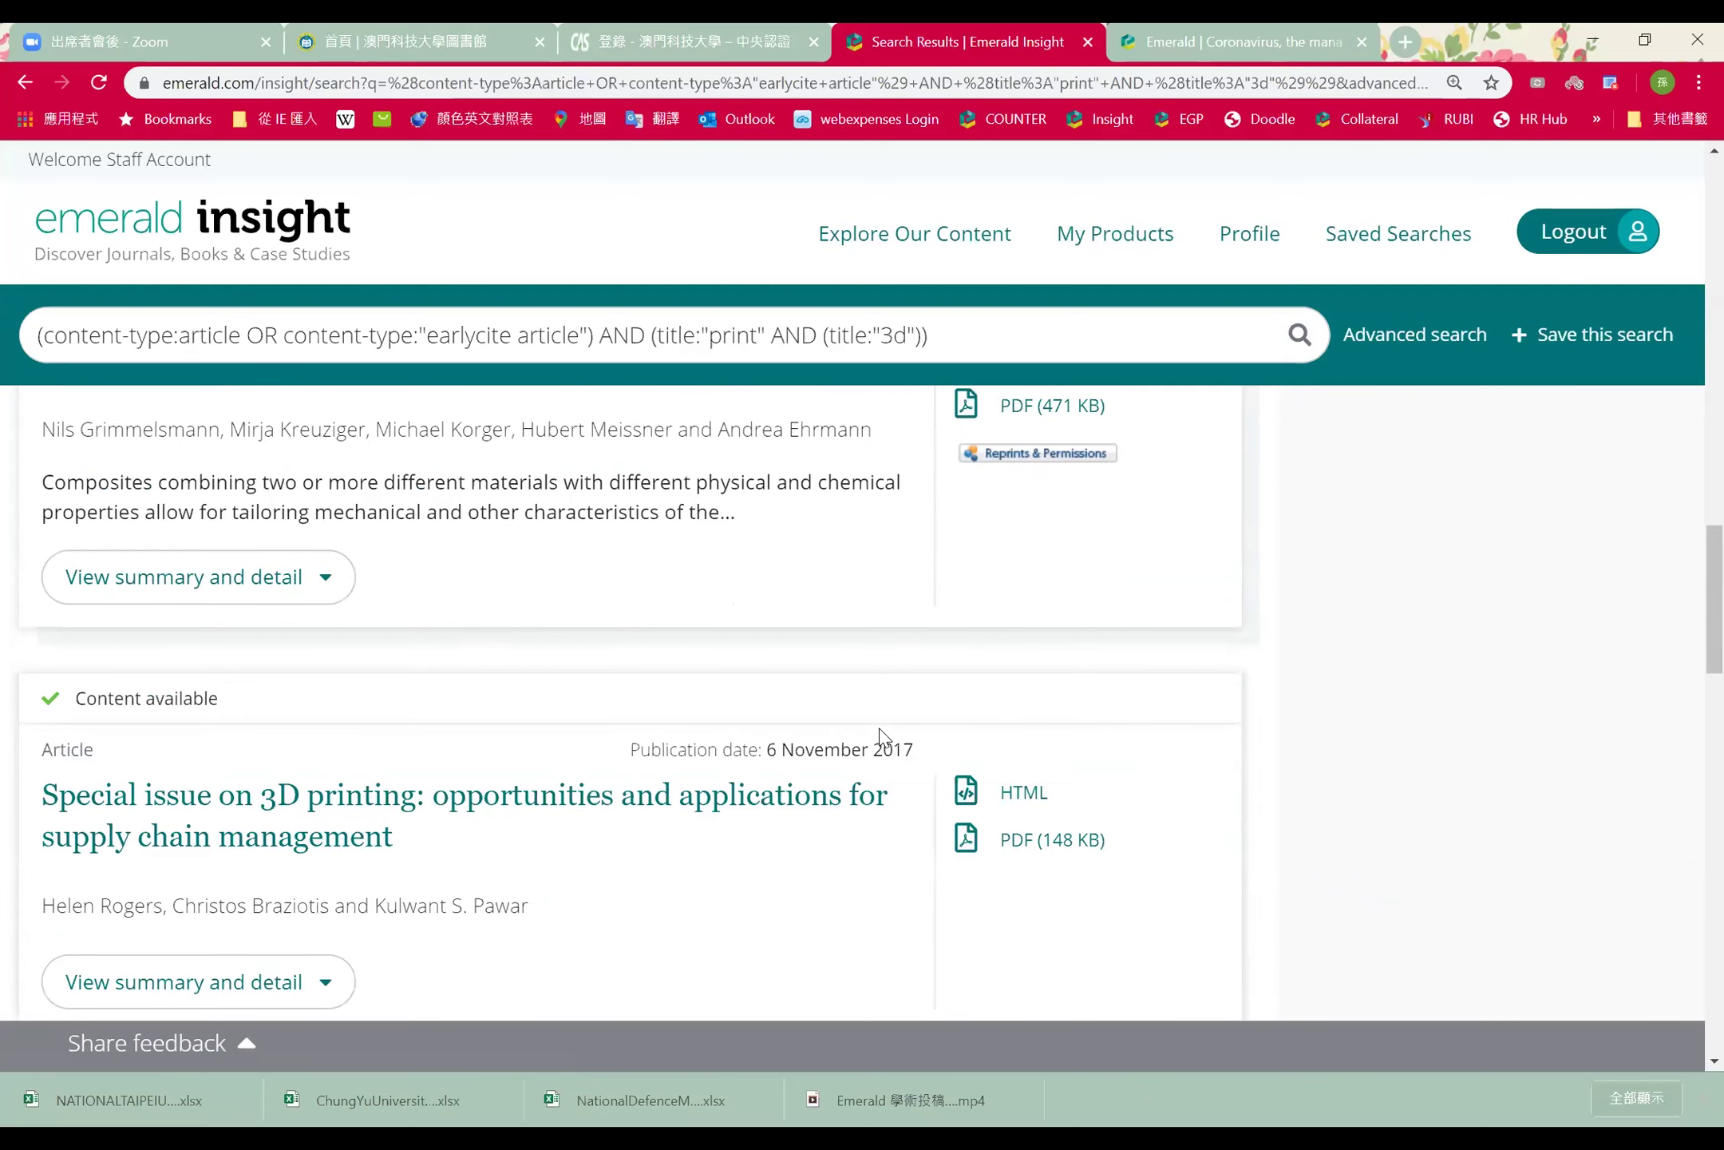
scroll(847, 670, "down", 2)
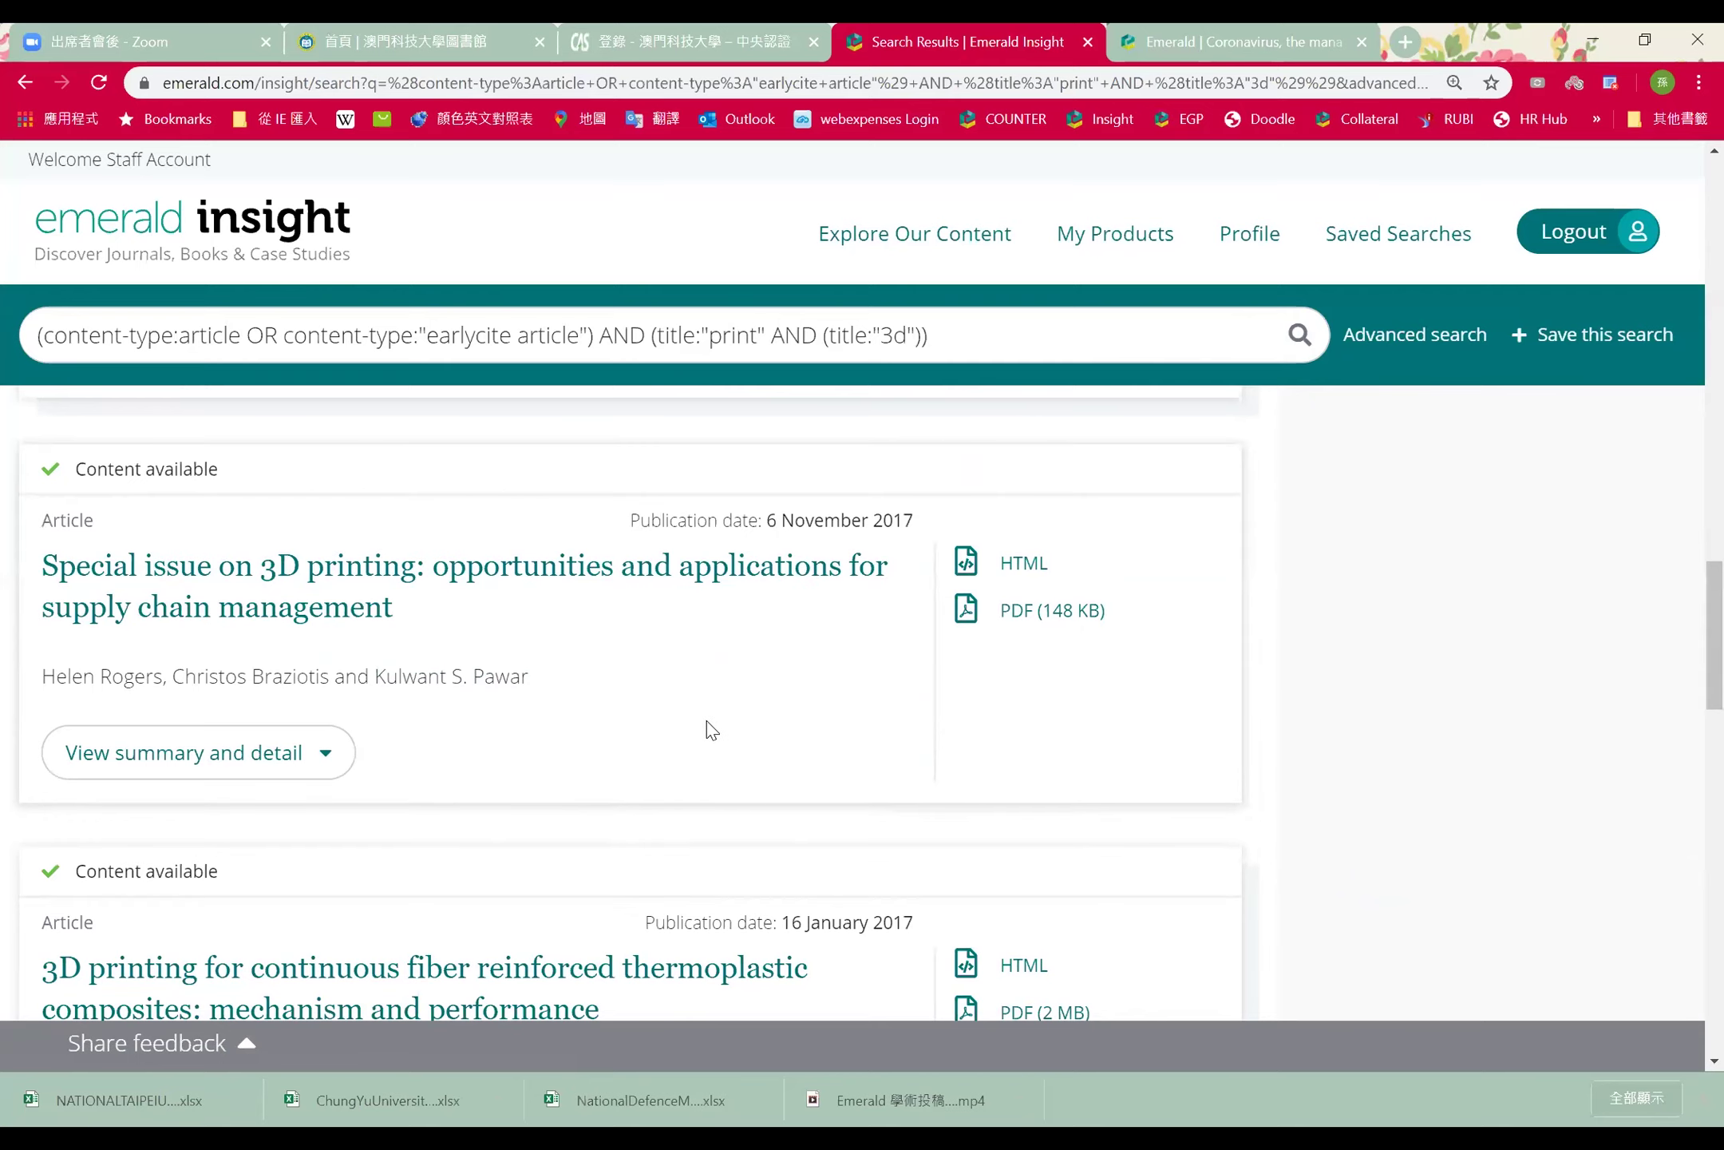
scroll(705, 720, "down", 10)
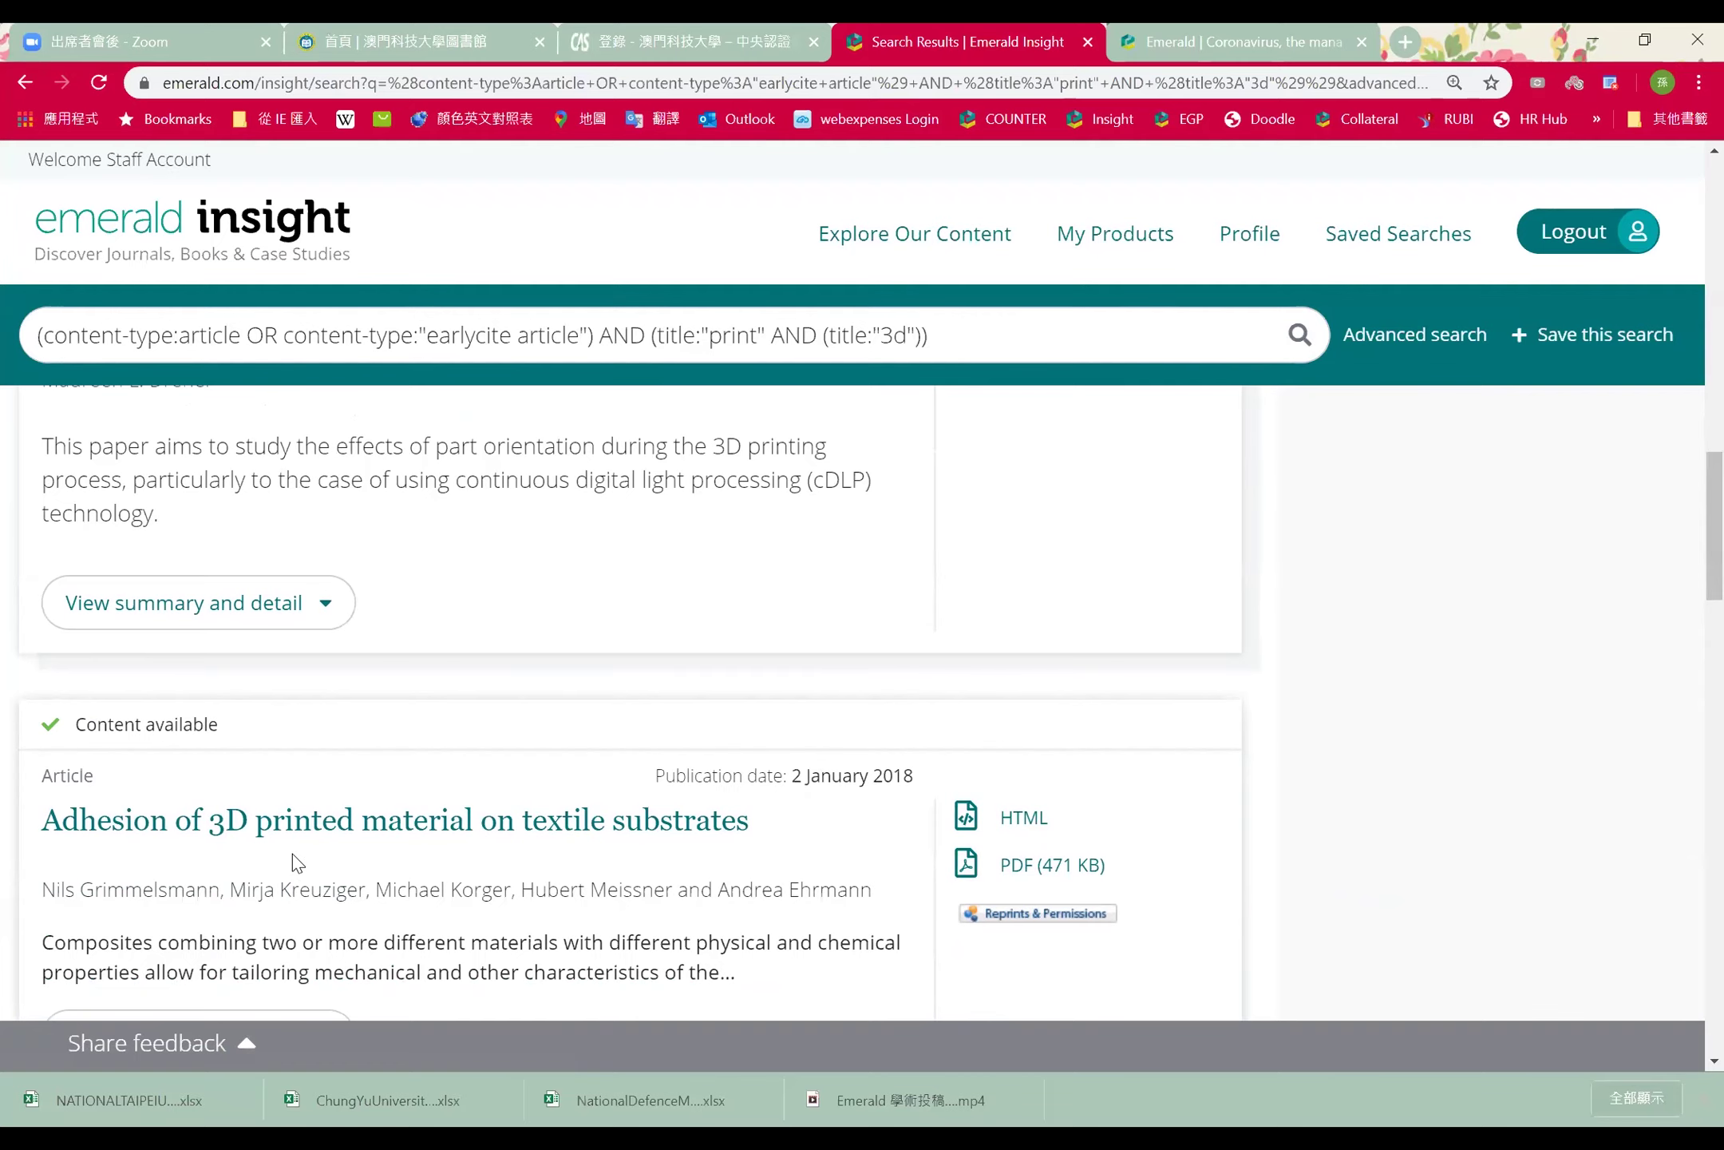
scroll(931, 720, "up", 10)
scroll(931, 720, "up", 3)
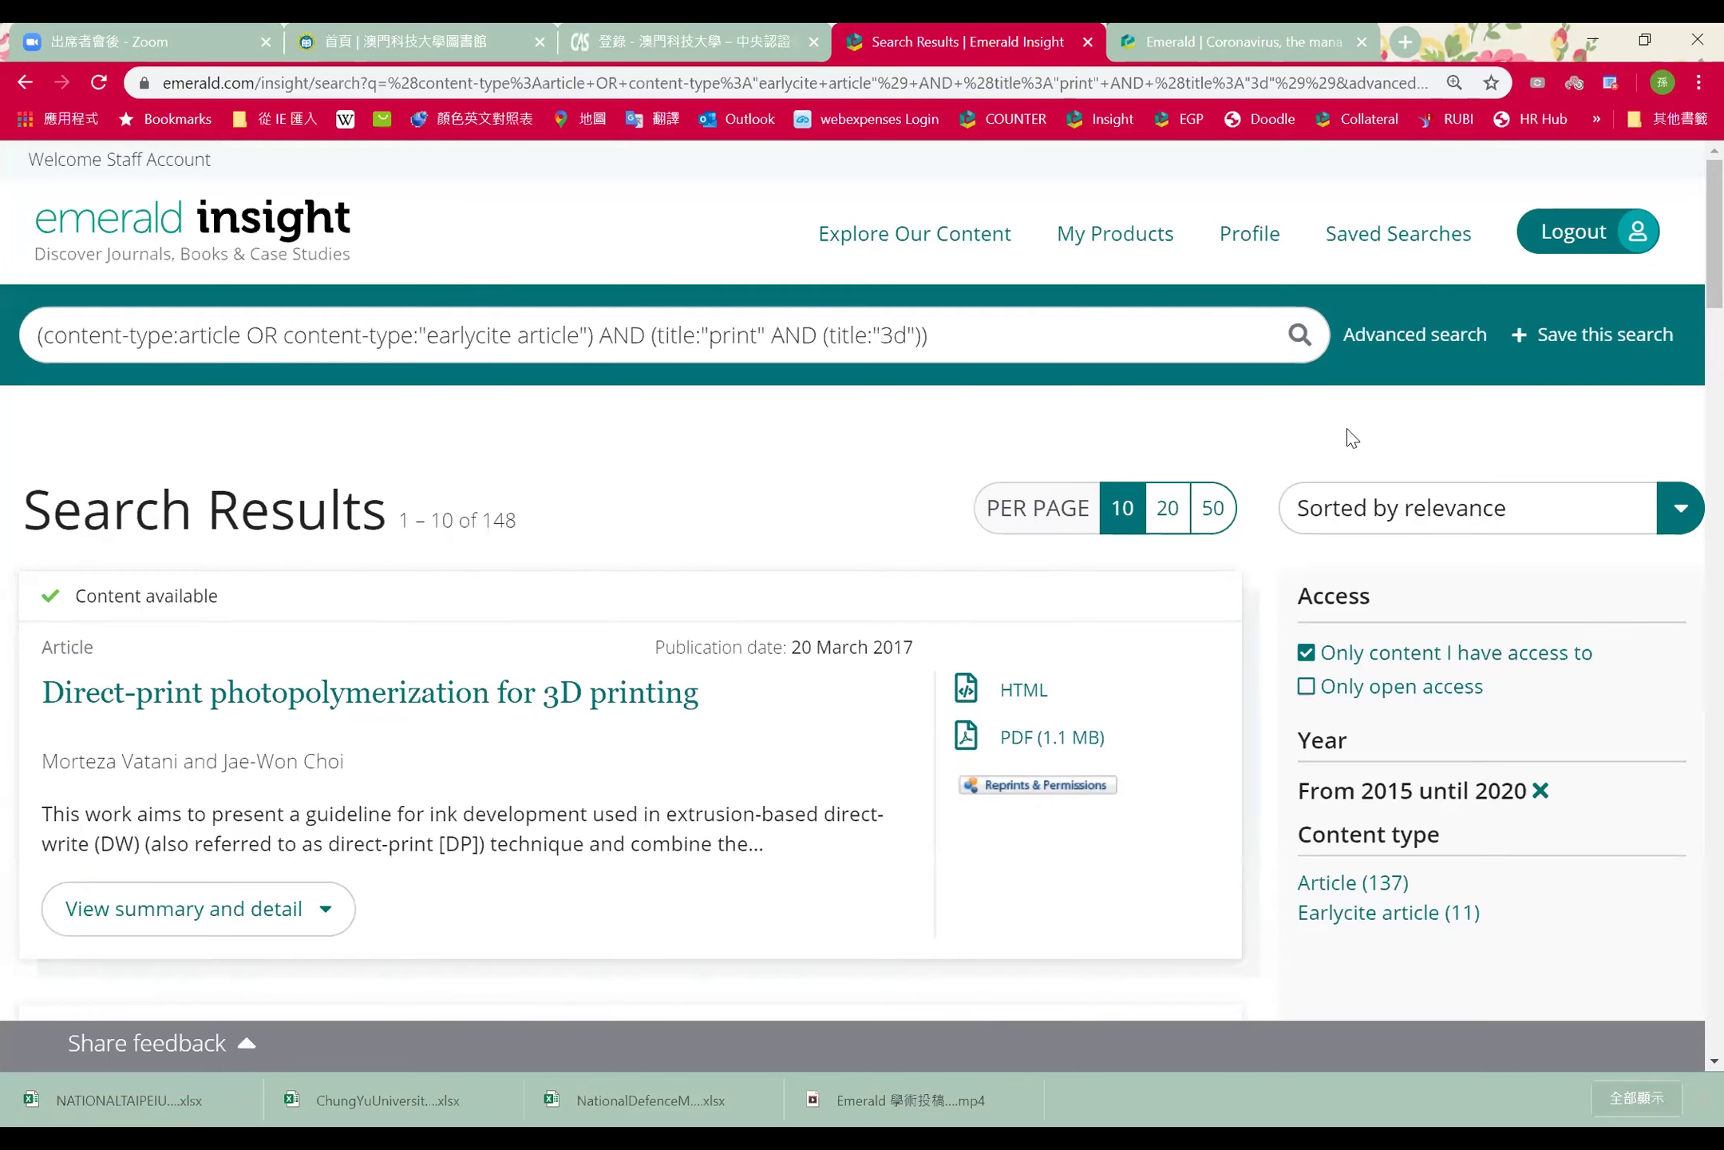
Save the print AND 3d title search and rerun it from the Saved Searches list
left_click(1639, 345)
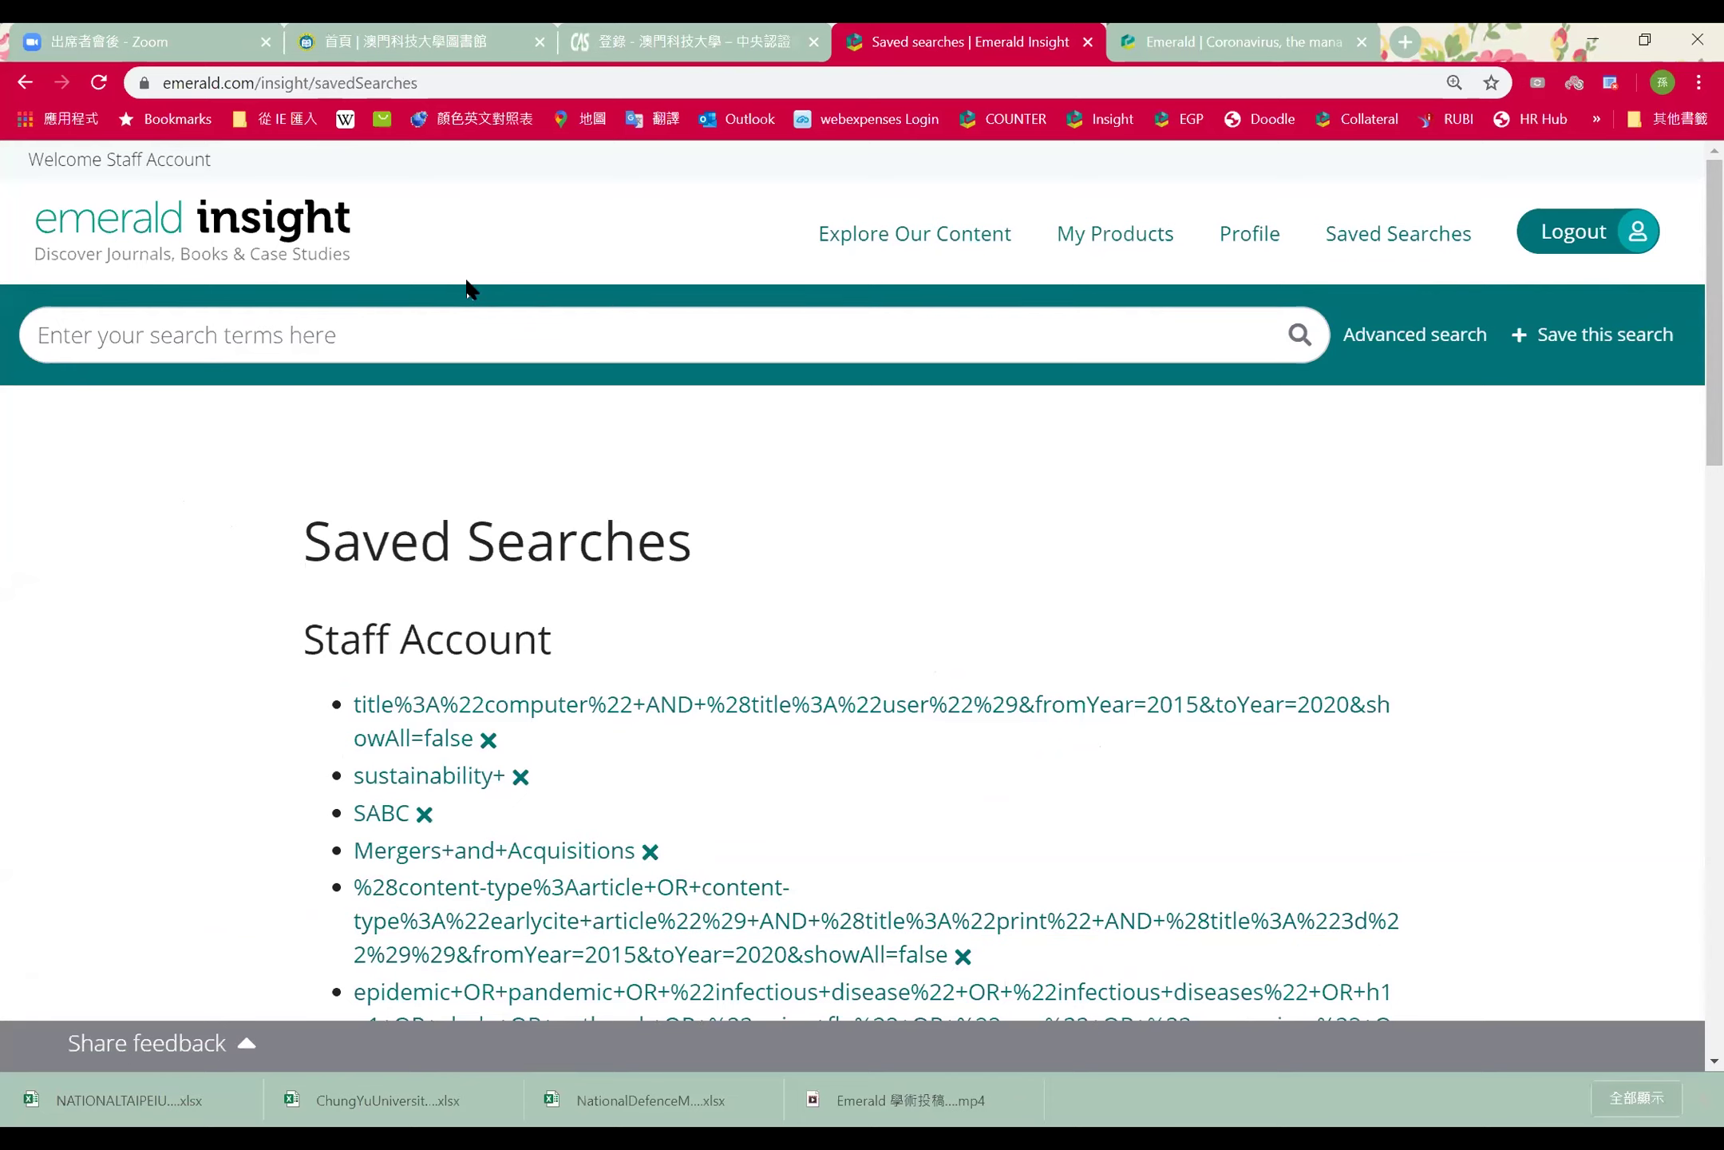
left_click(299, 232)
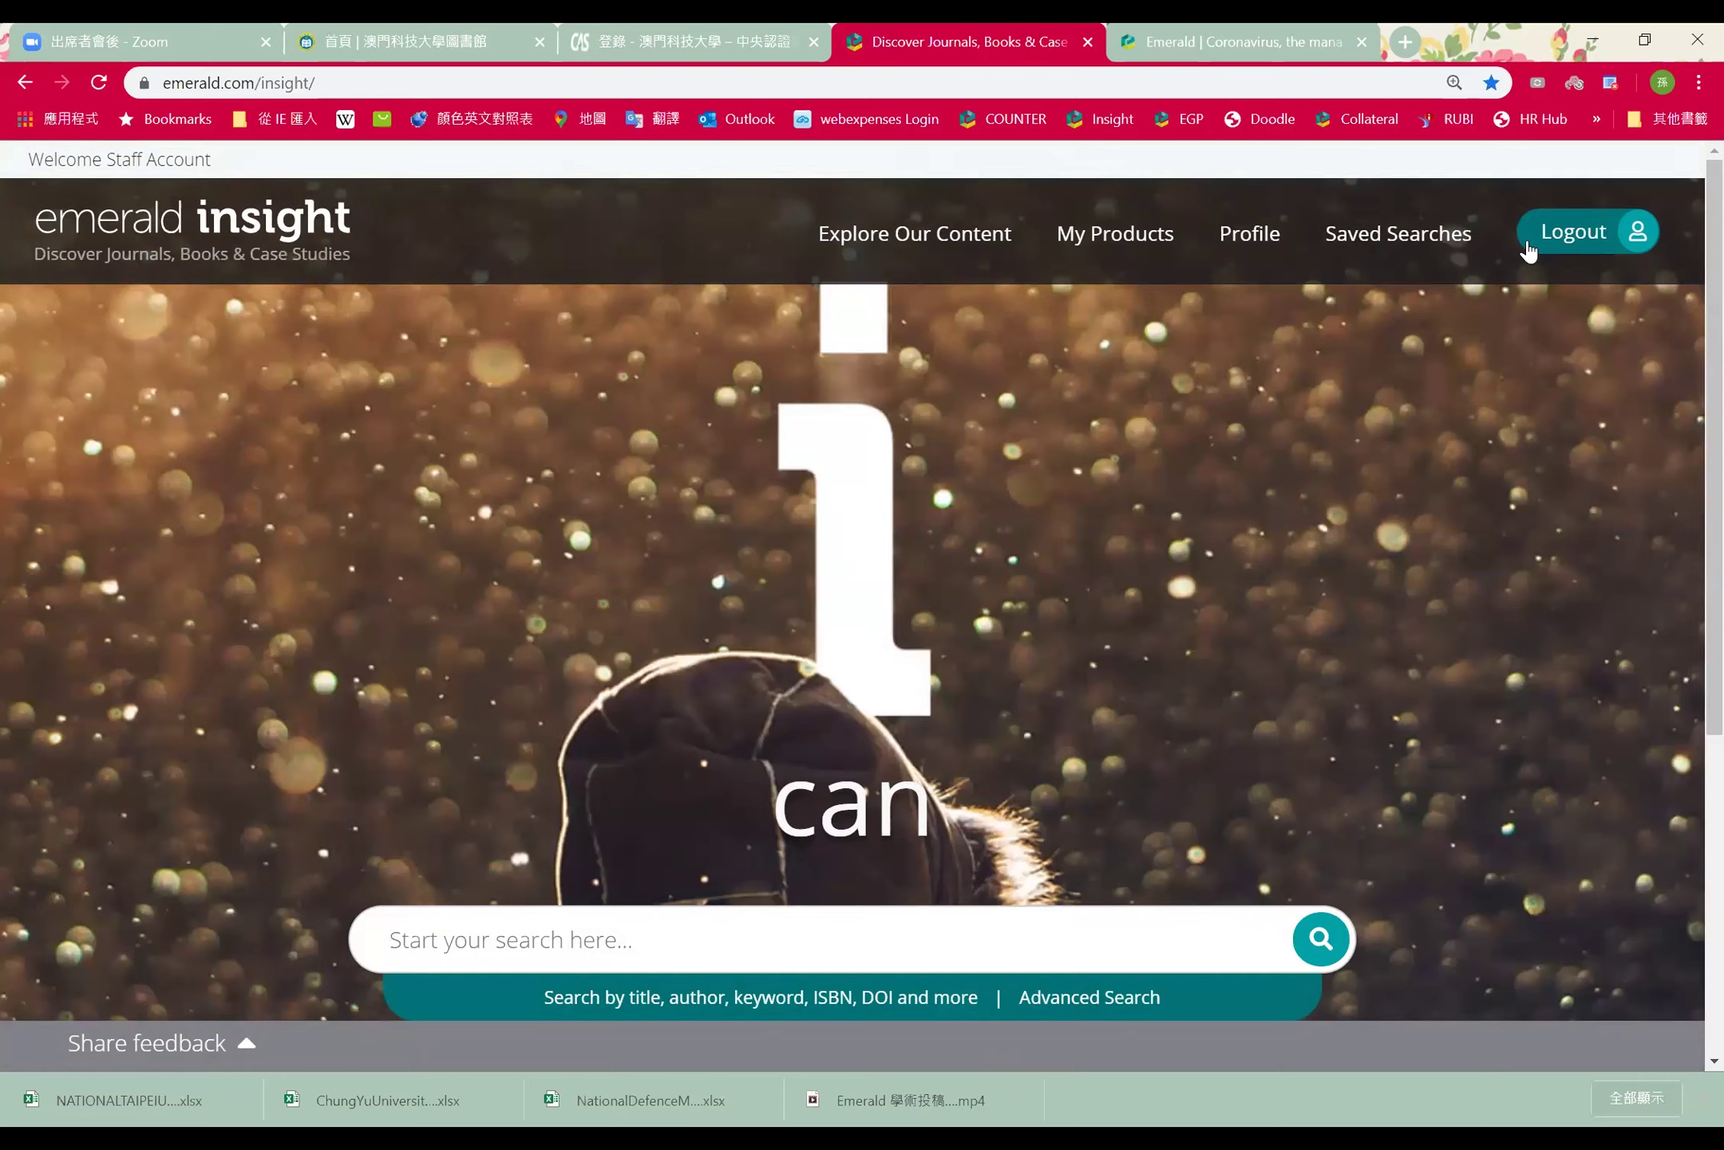
left_click(1430, 240)
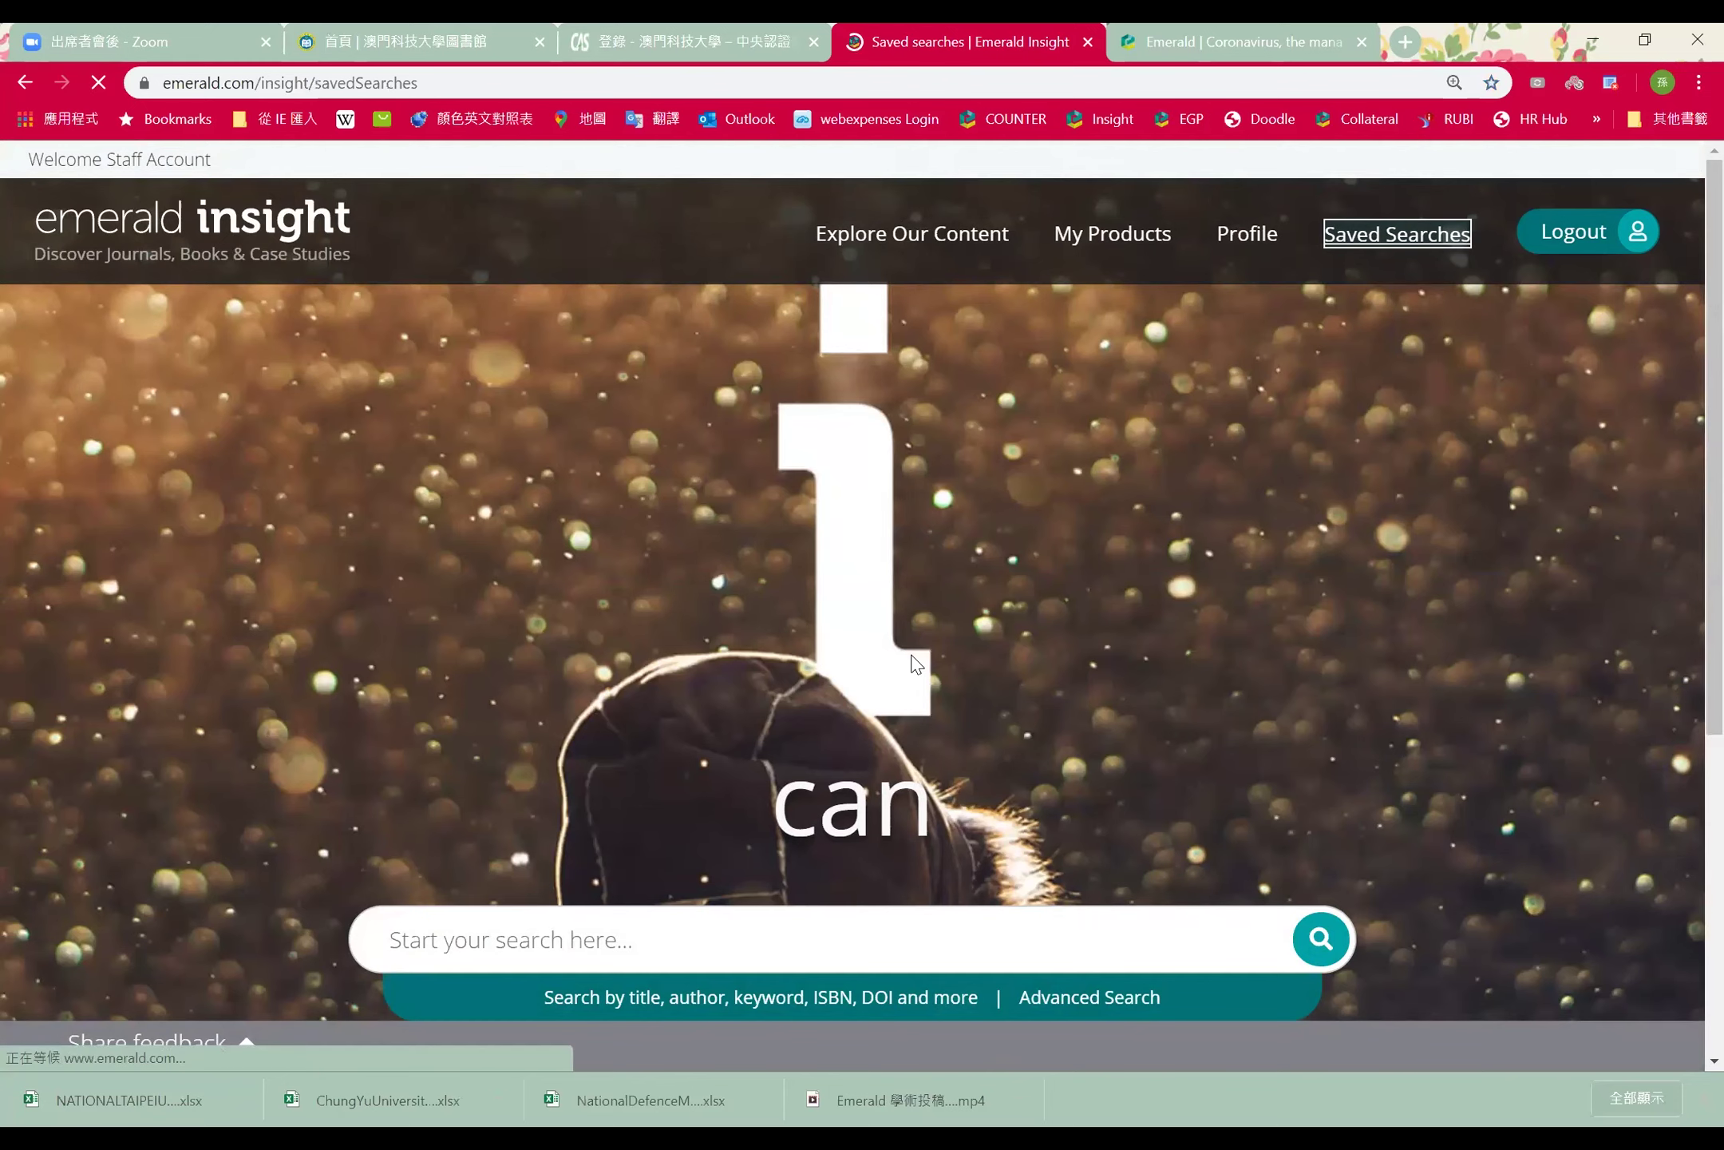
scroll(917, 516, "down", 3)
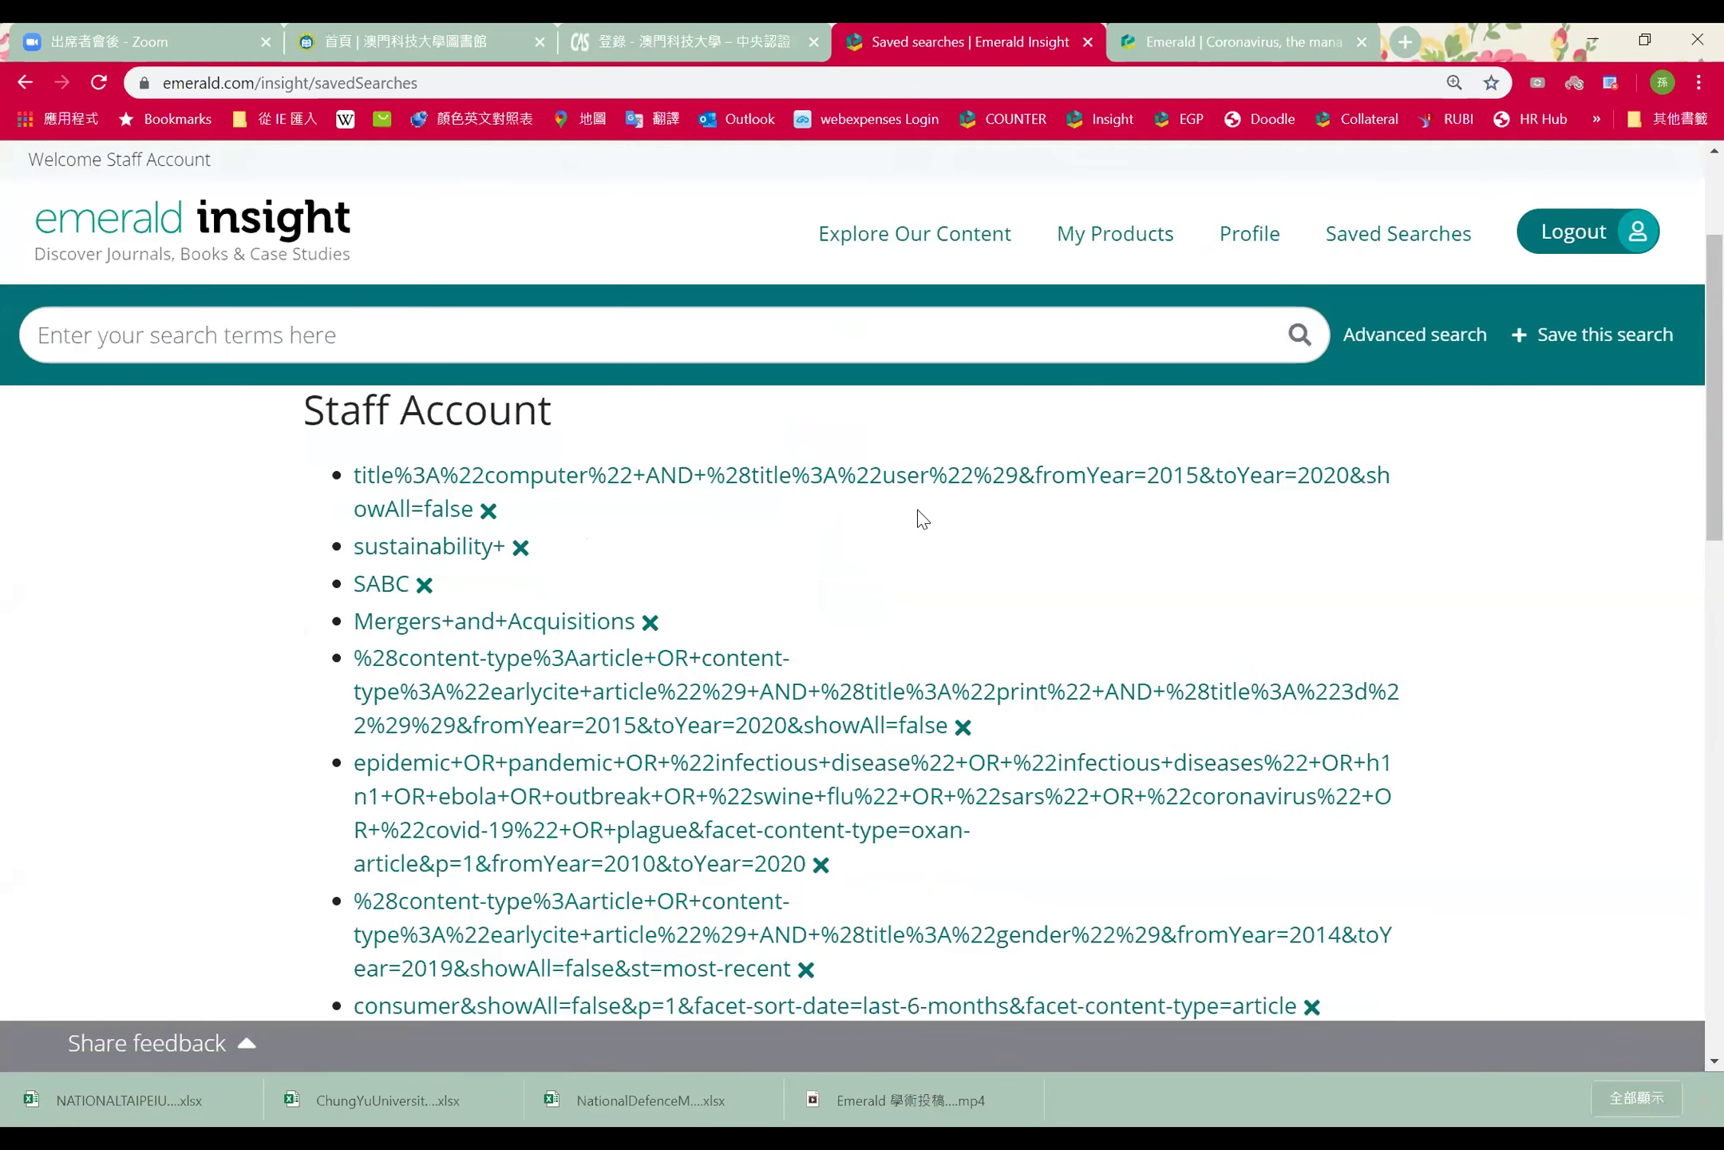
left_click(561, 716)
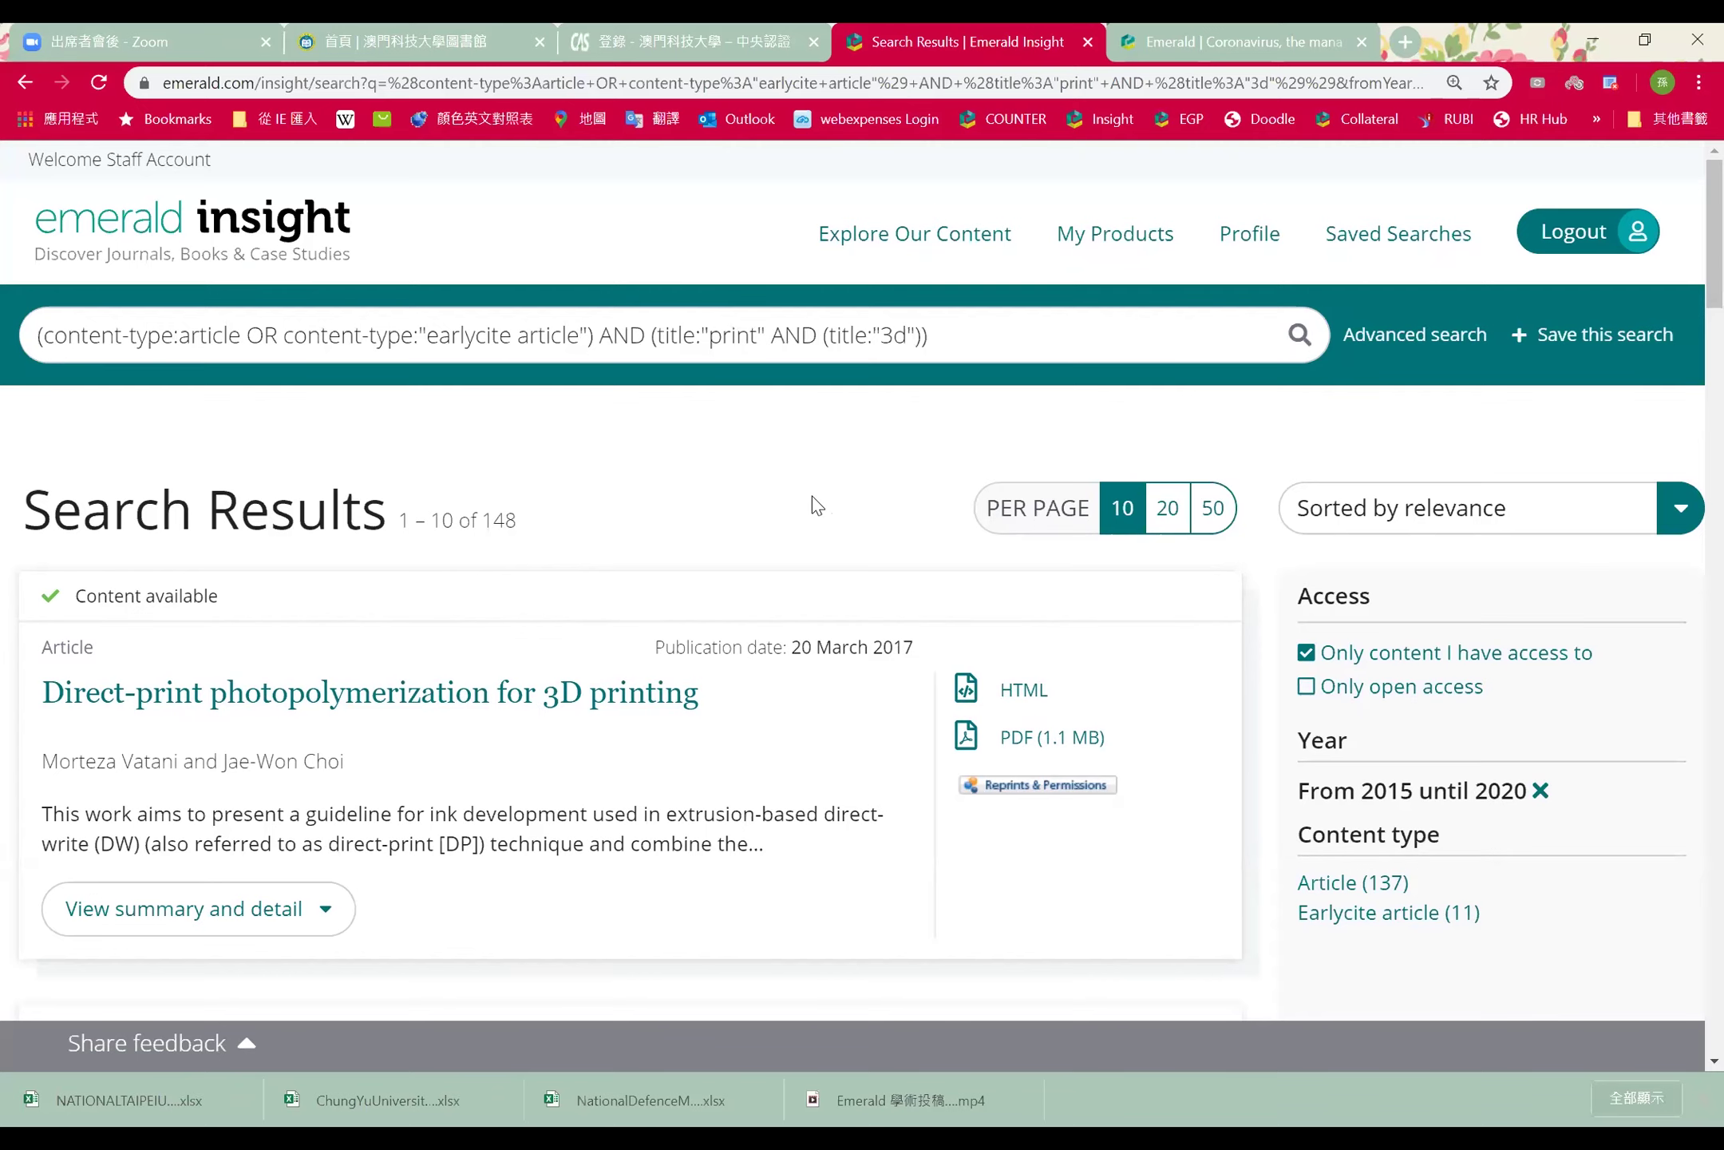
Expand the top result's summary to see its abstract and Rapid Prototyping Journal vol. 23 details
scroll(813, 496, "down", 1)
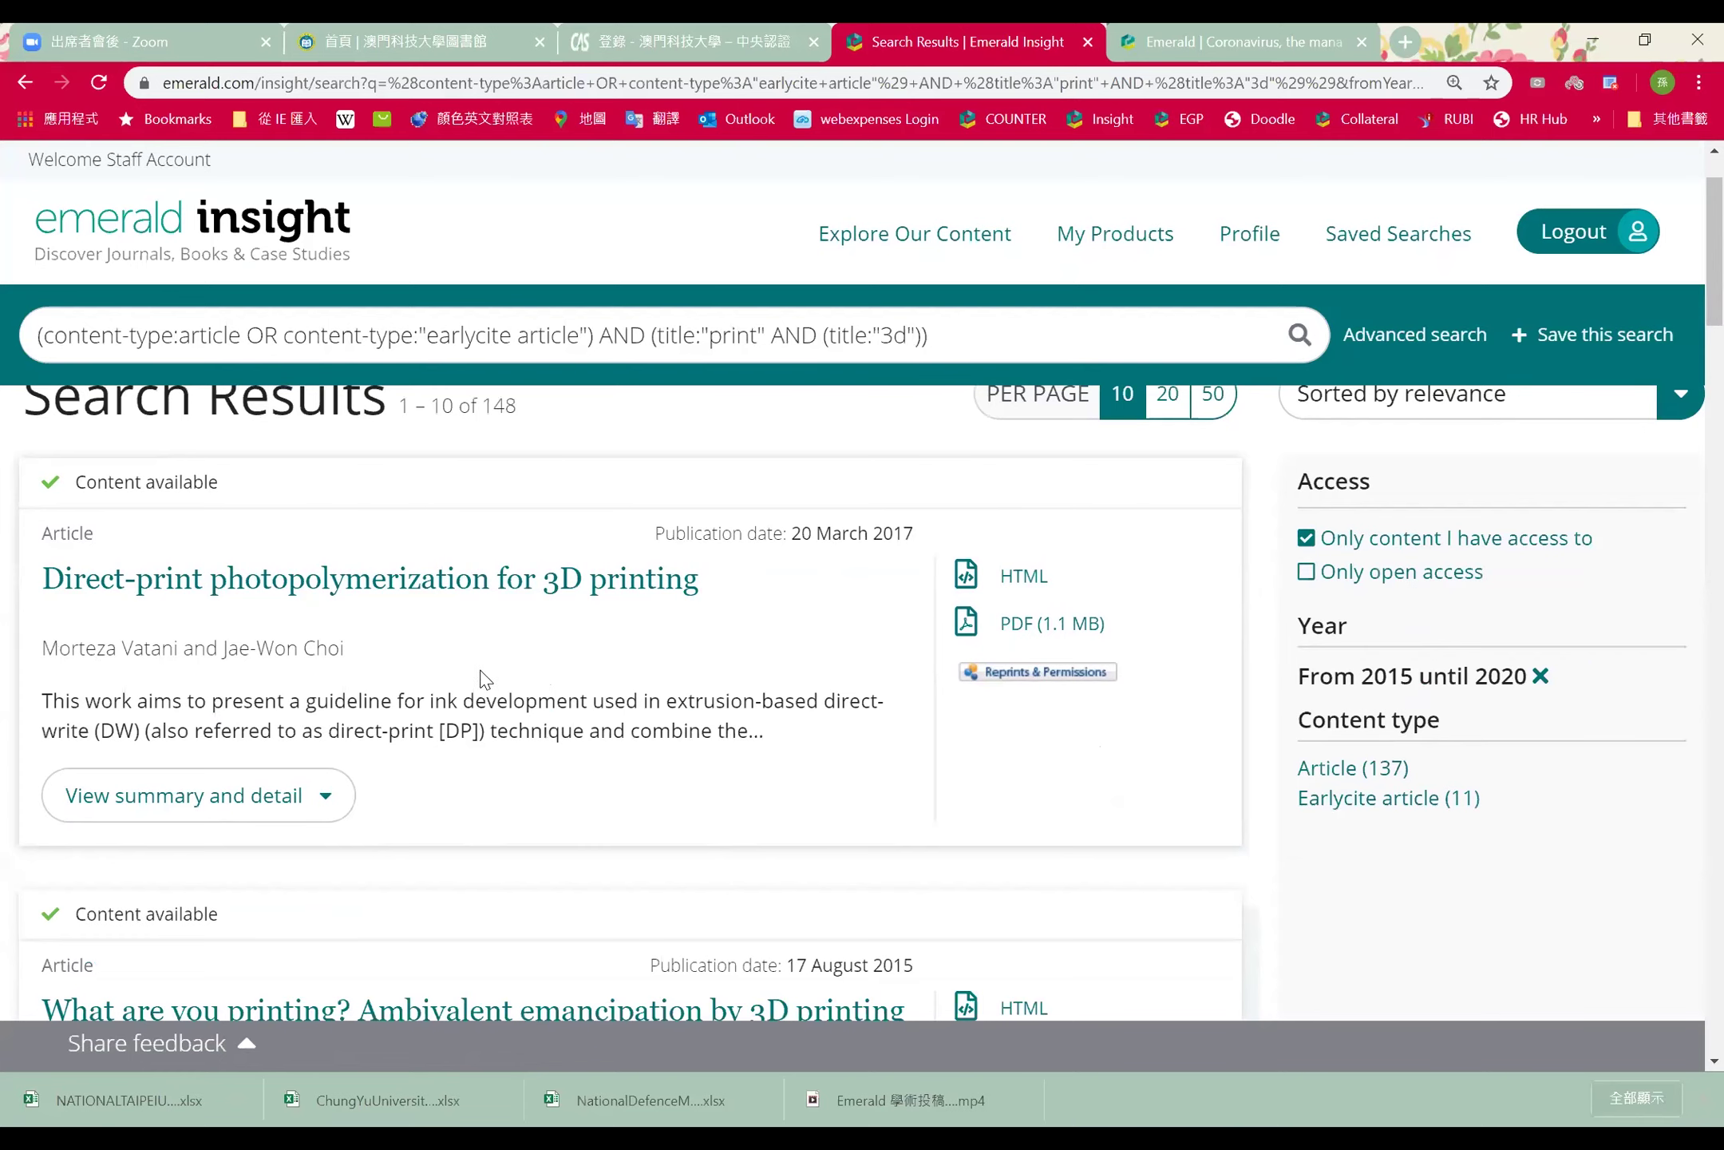
left_click(326, 798)
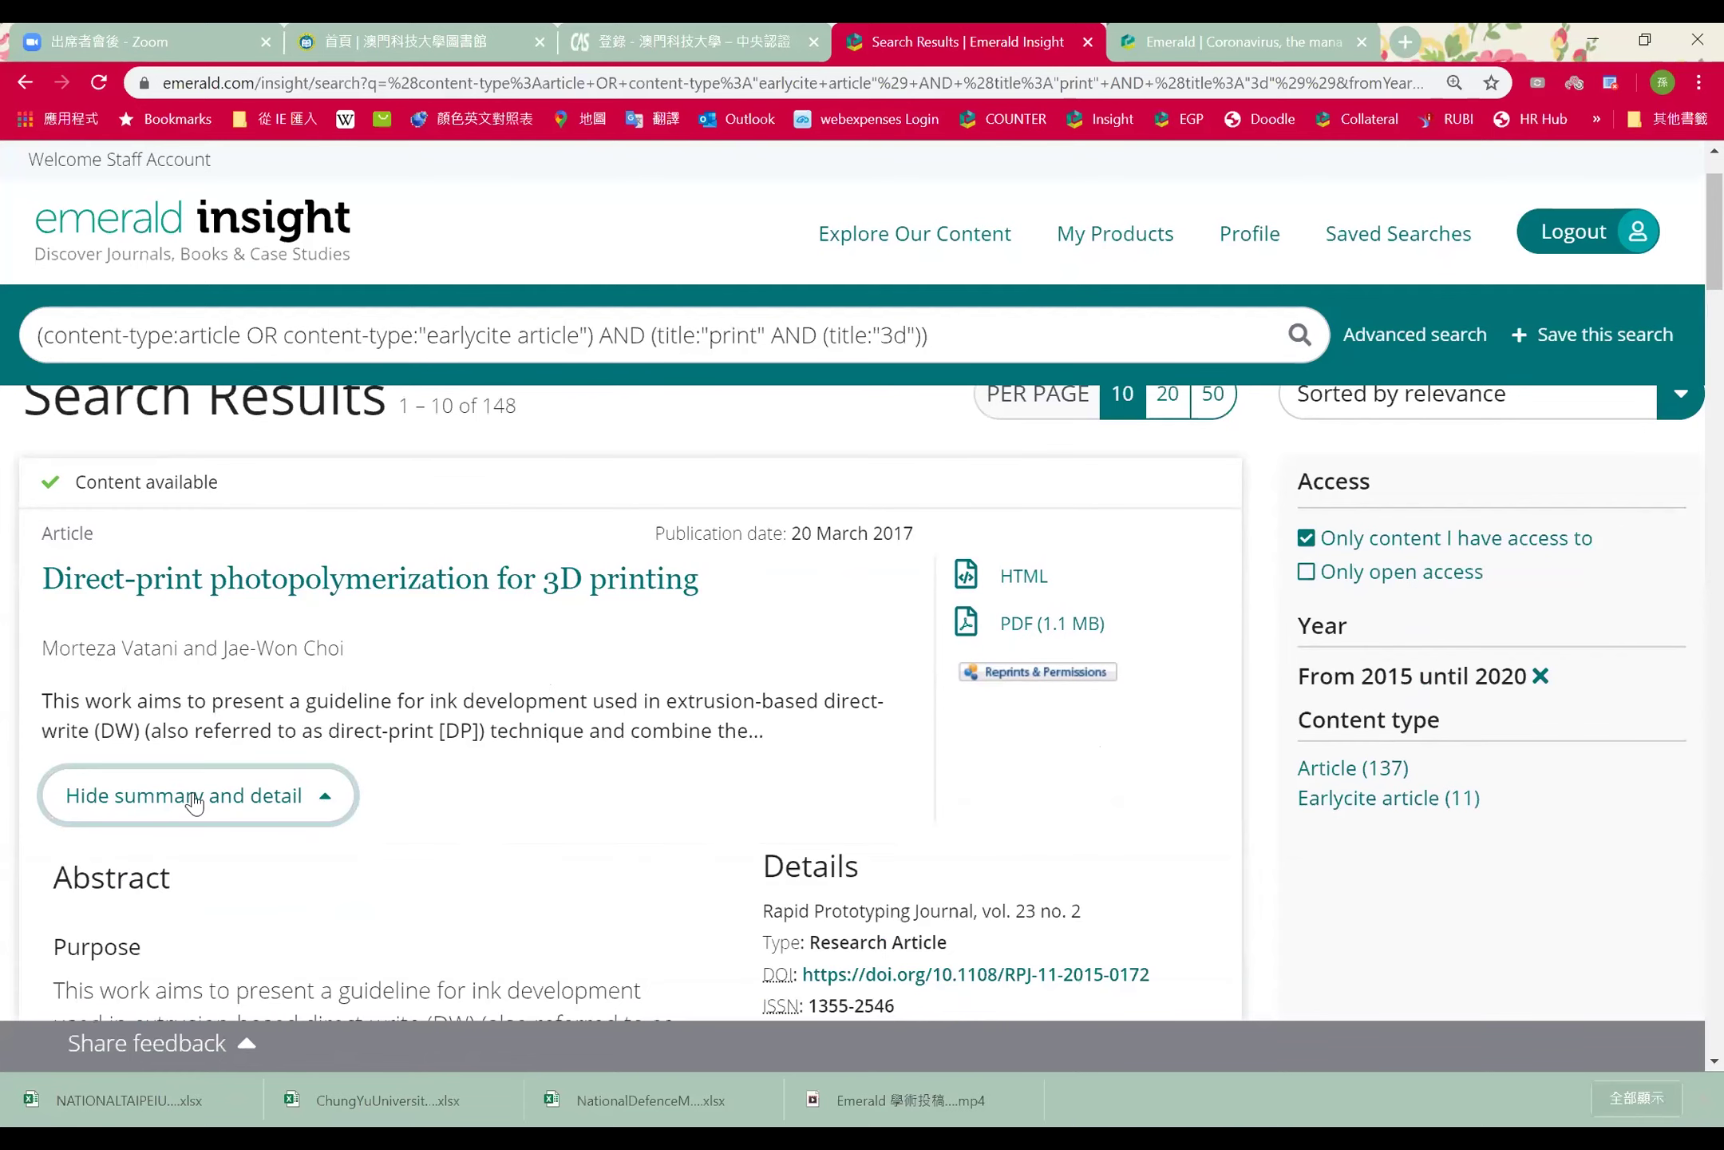
scroll(731, 719, "down", 3)
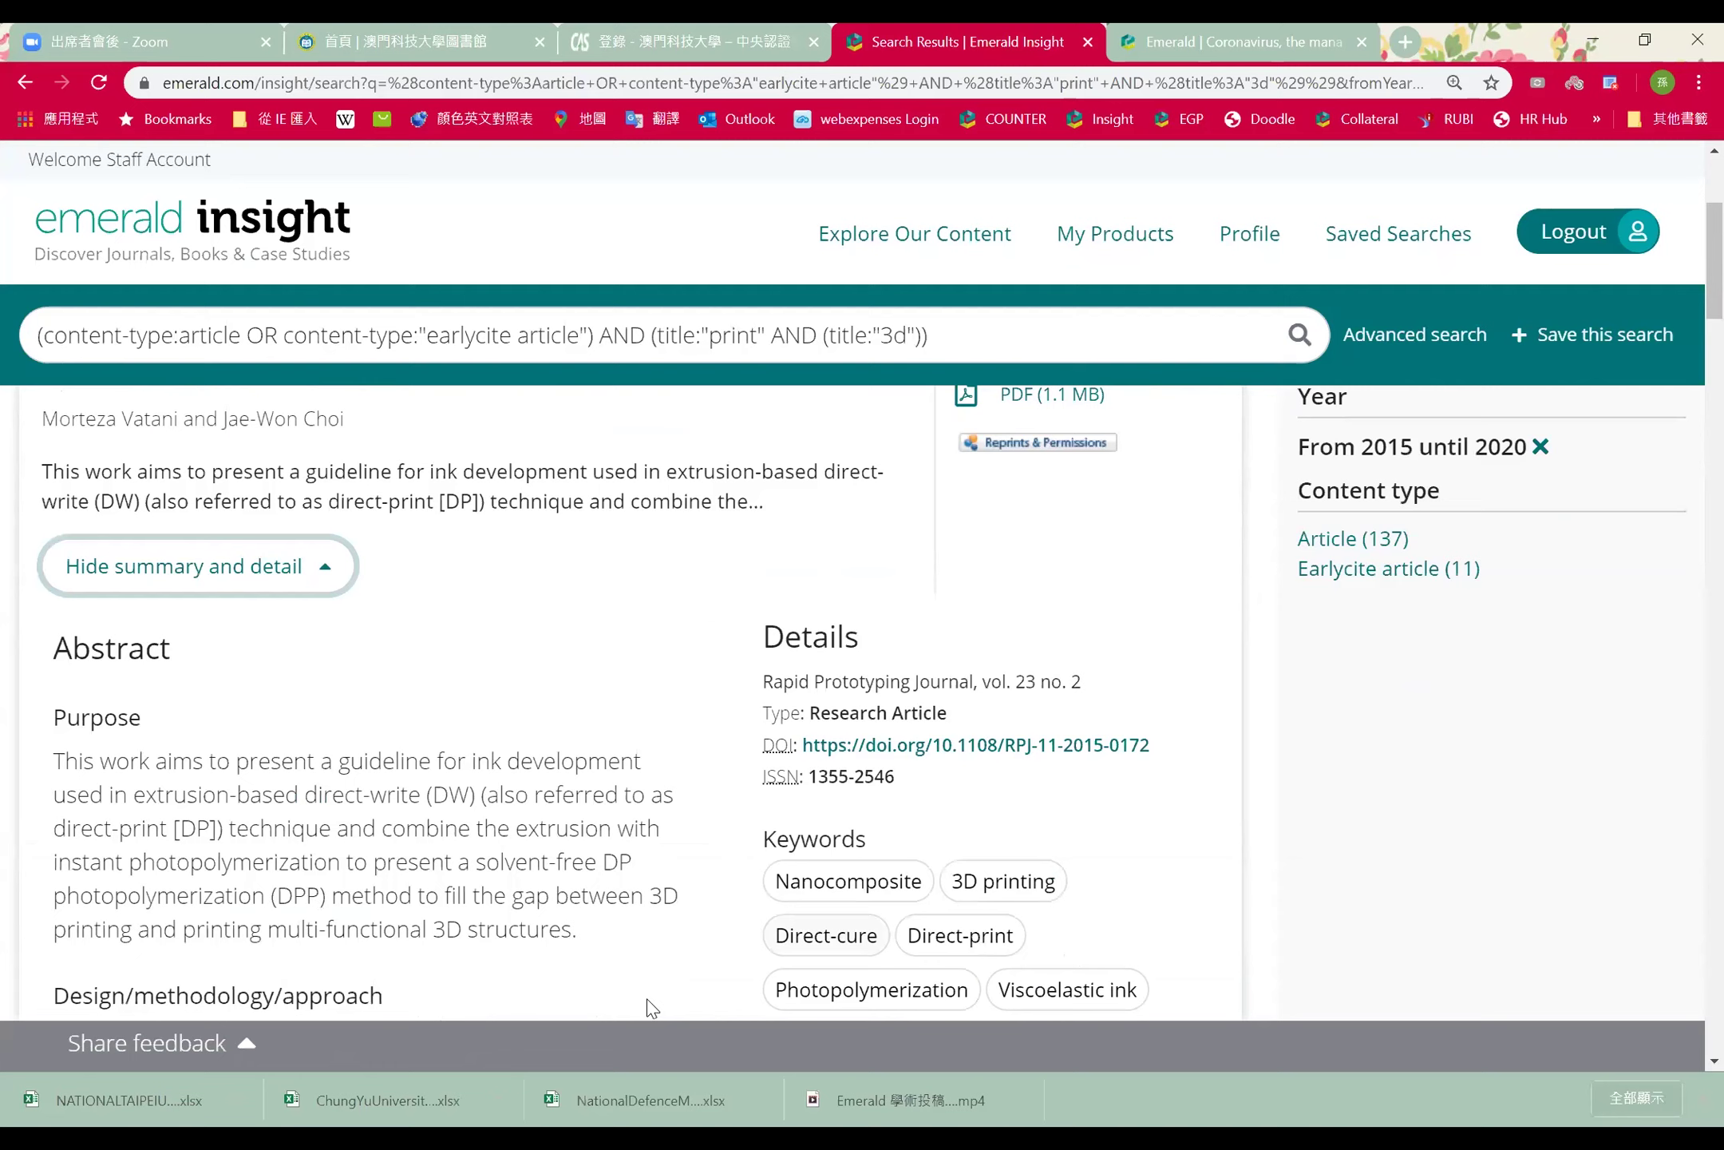
scroll(447, 719, "down", 3)
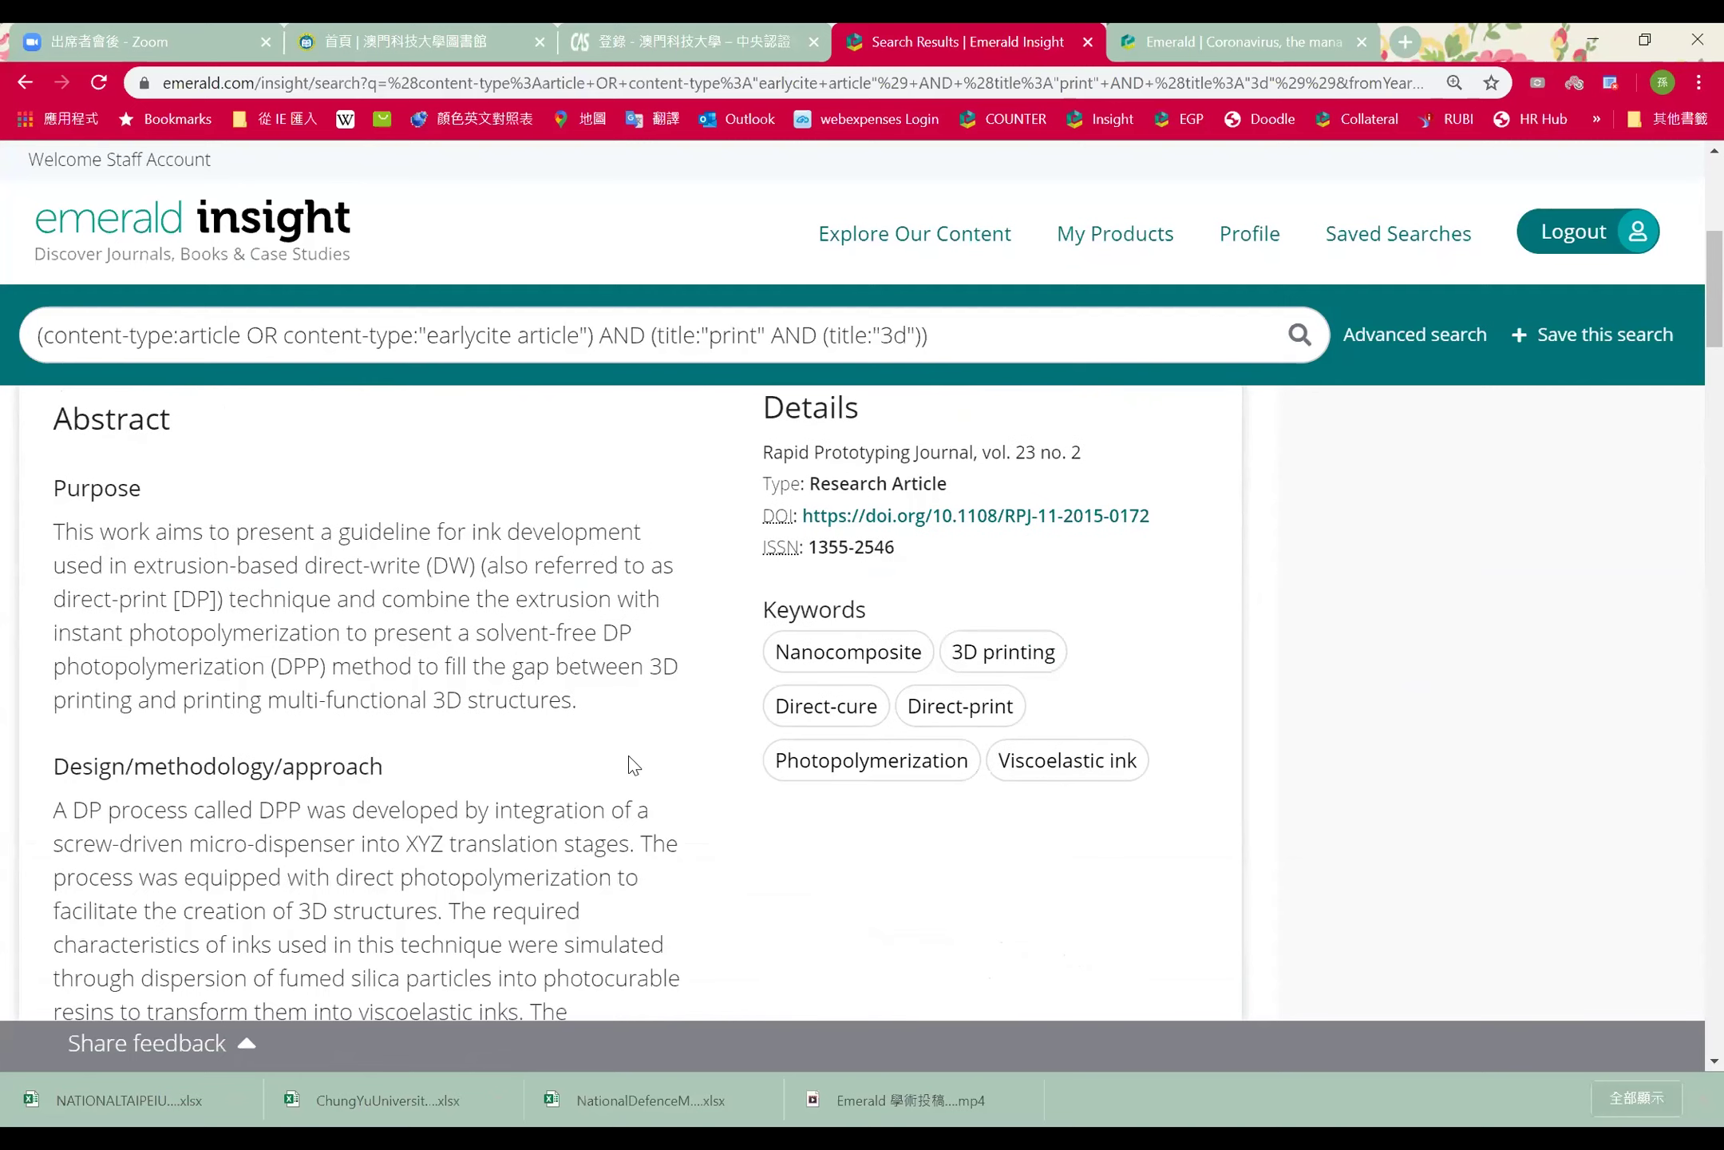
scroll(607, 767, "up", 3)
scroll(479, 830, "up", 3)
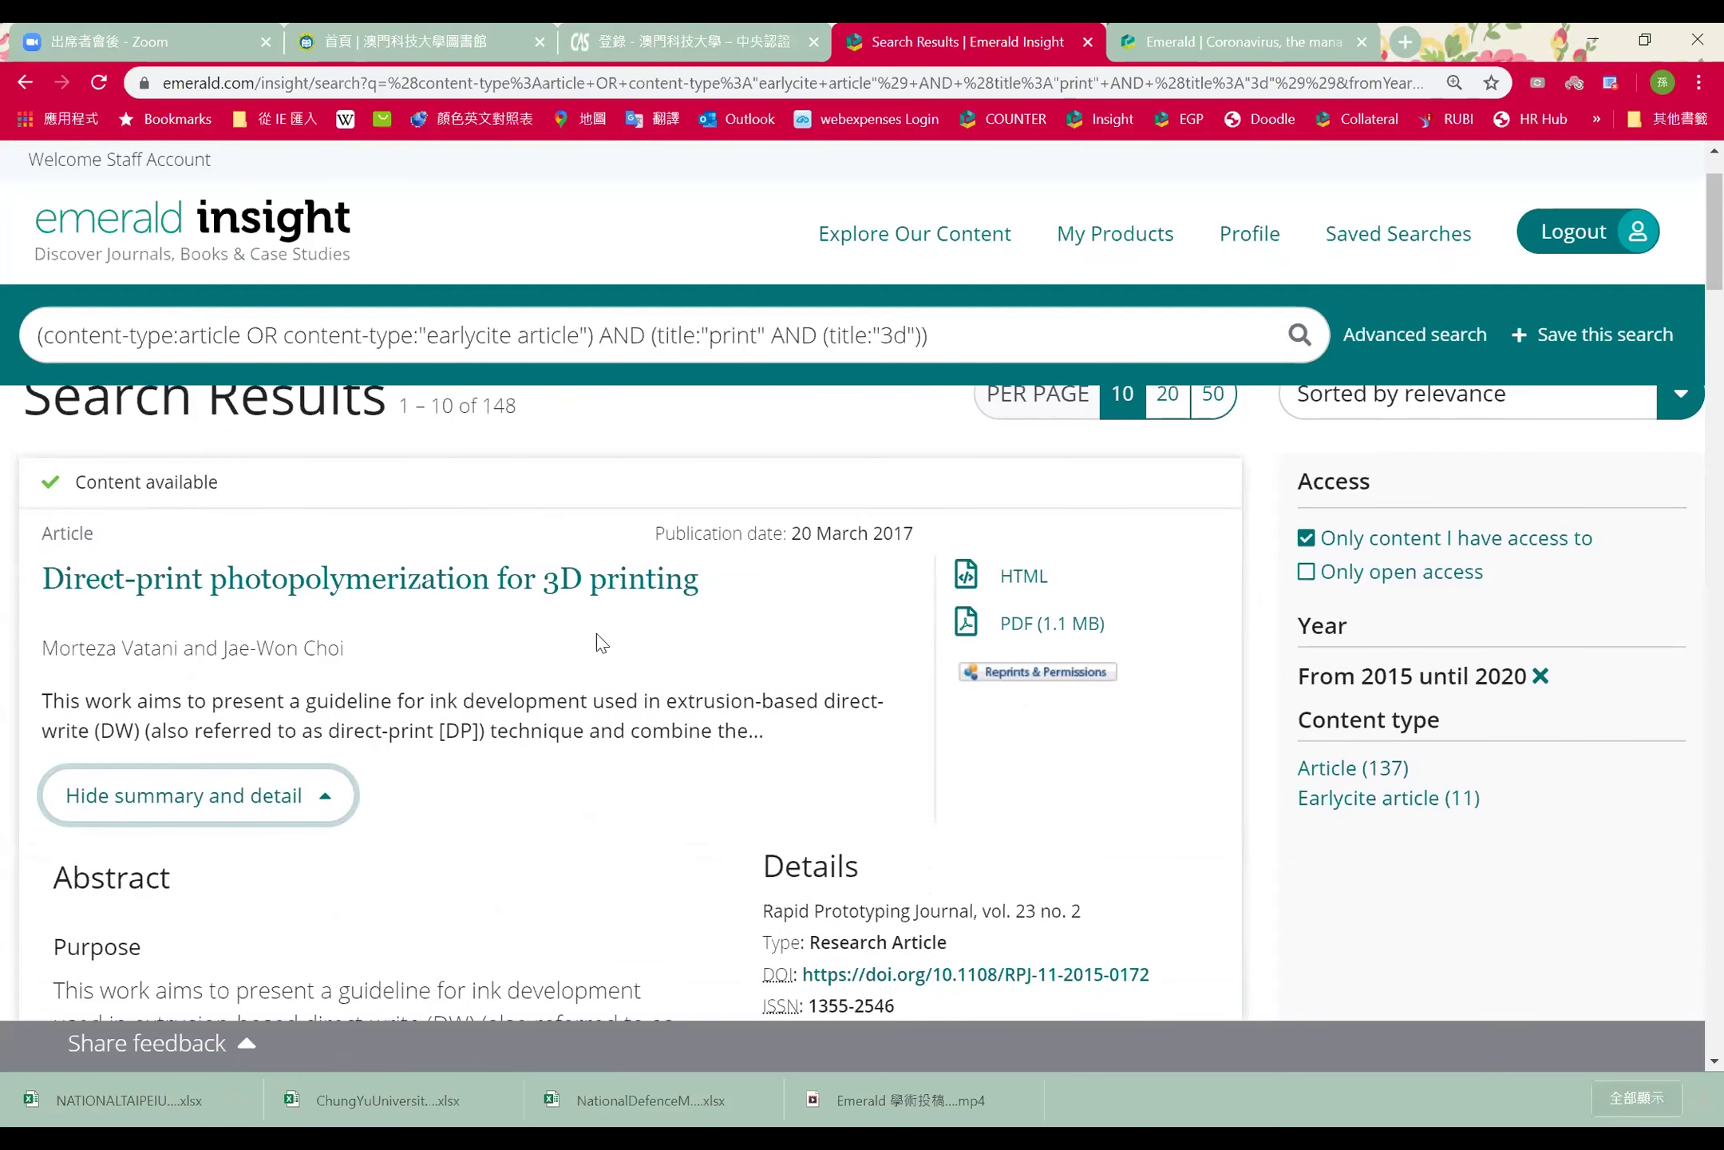
Open the HTML full text of 'Direct-print photopolymerization for 3D printing' and read down to Originality/value
left_click(484, 588)
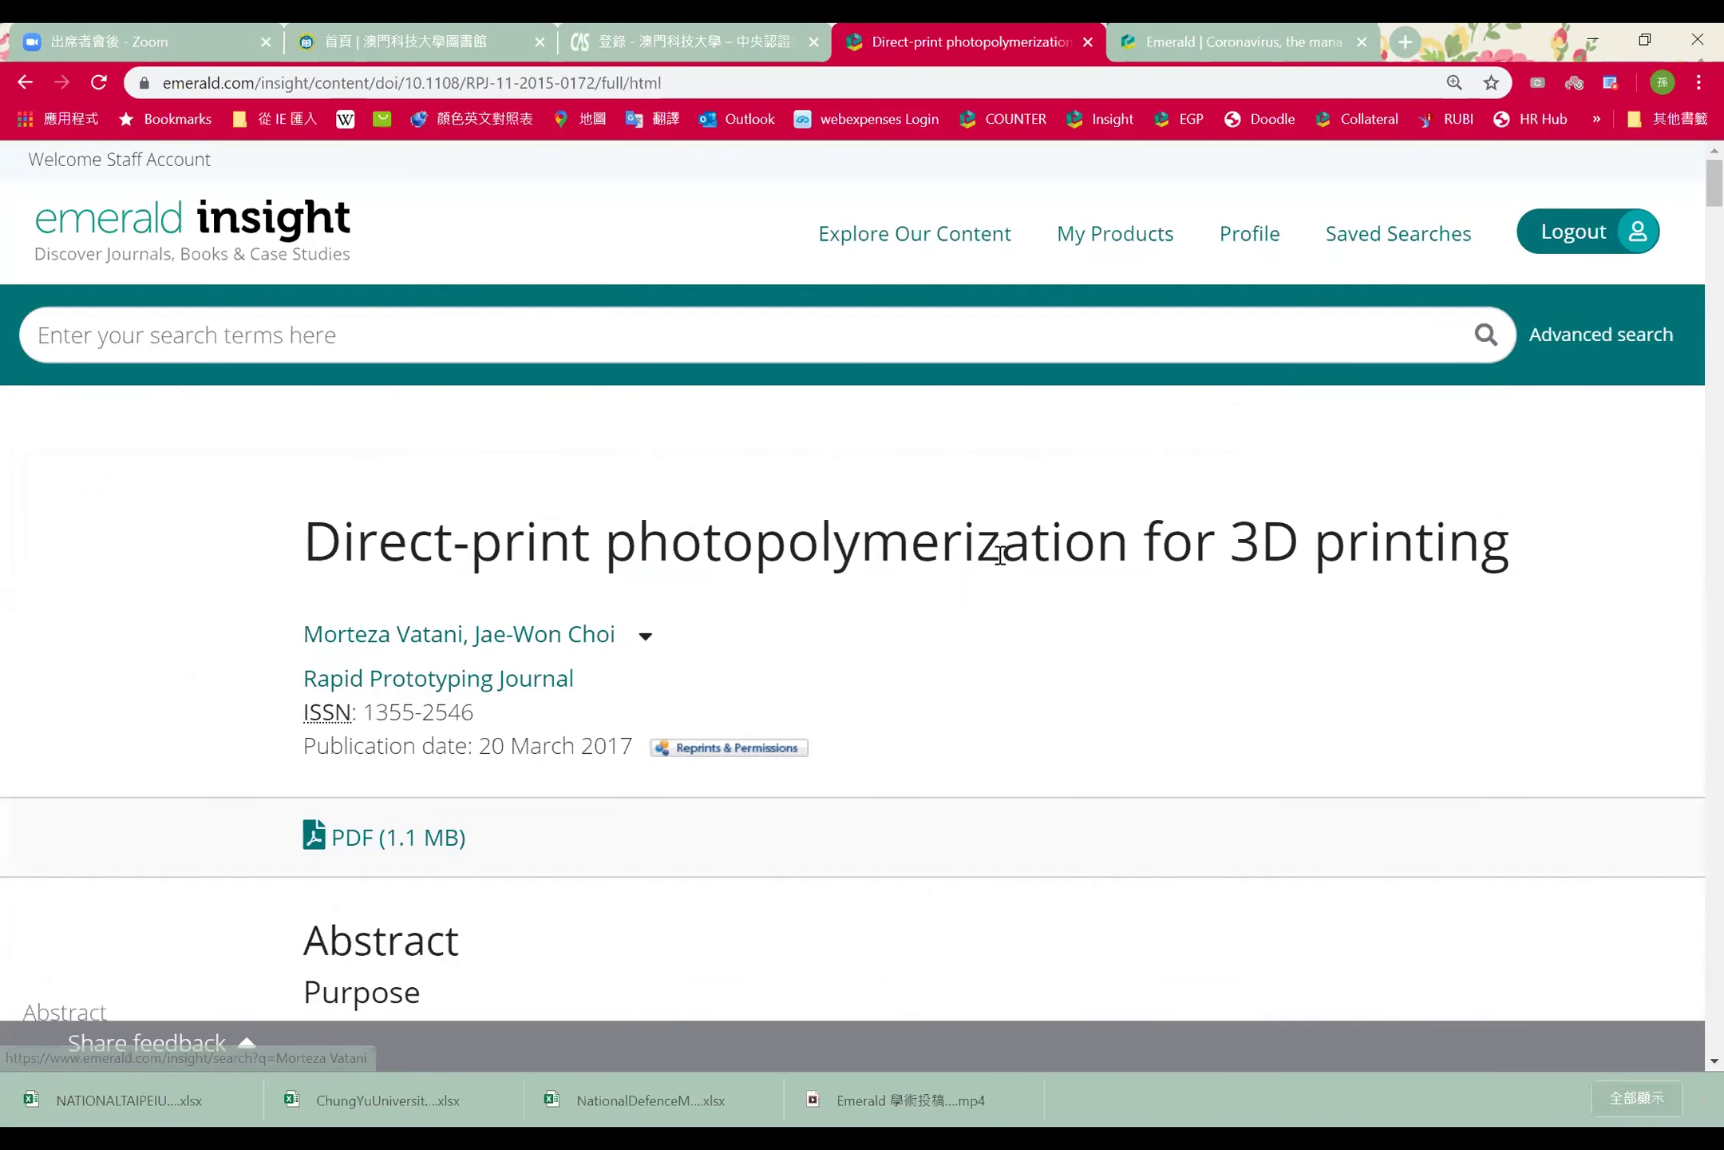
scroll(1000, 554, "down", 5)
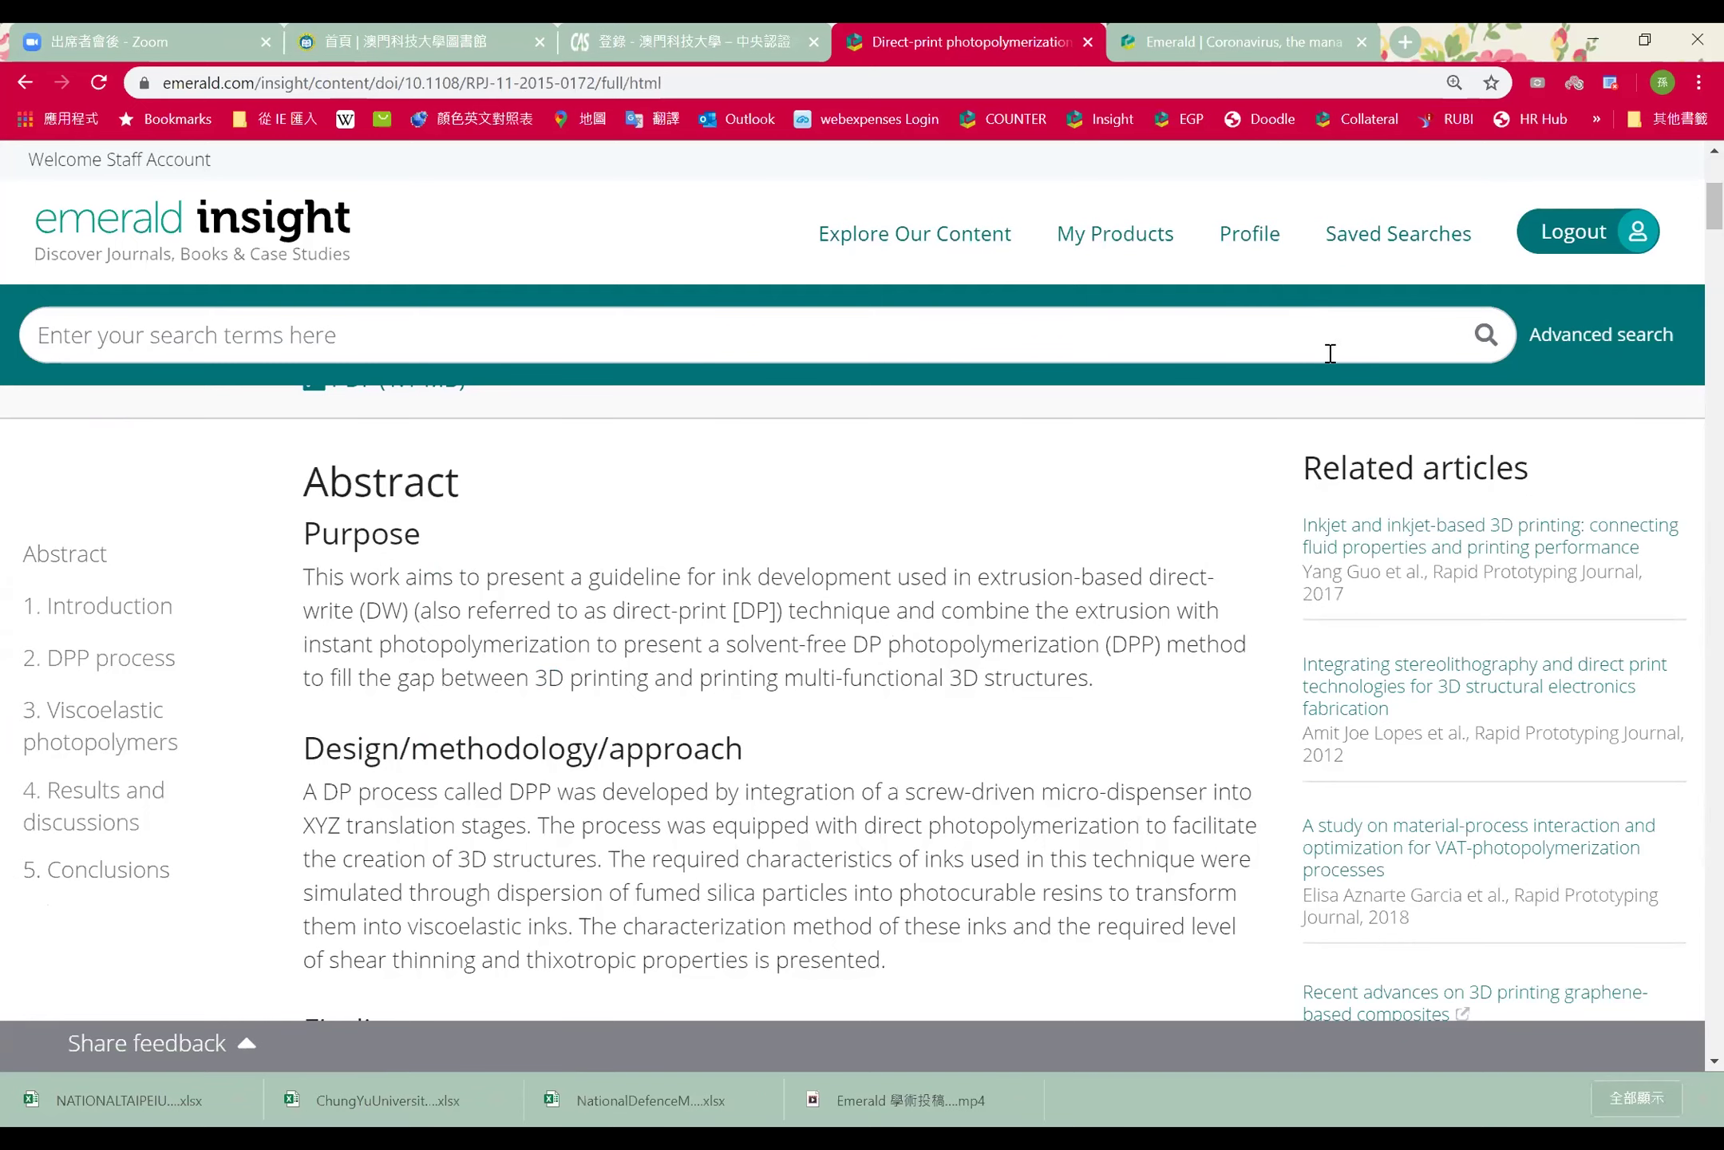
scroll(783, 527, "down", 2)
scroll(785, 524, "down", 3)
scroll(484, 563, "down", 1)
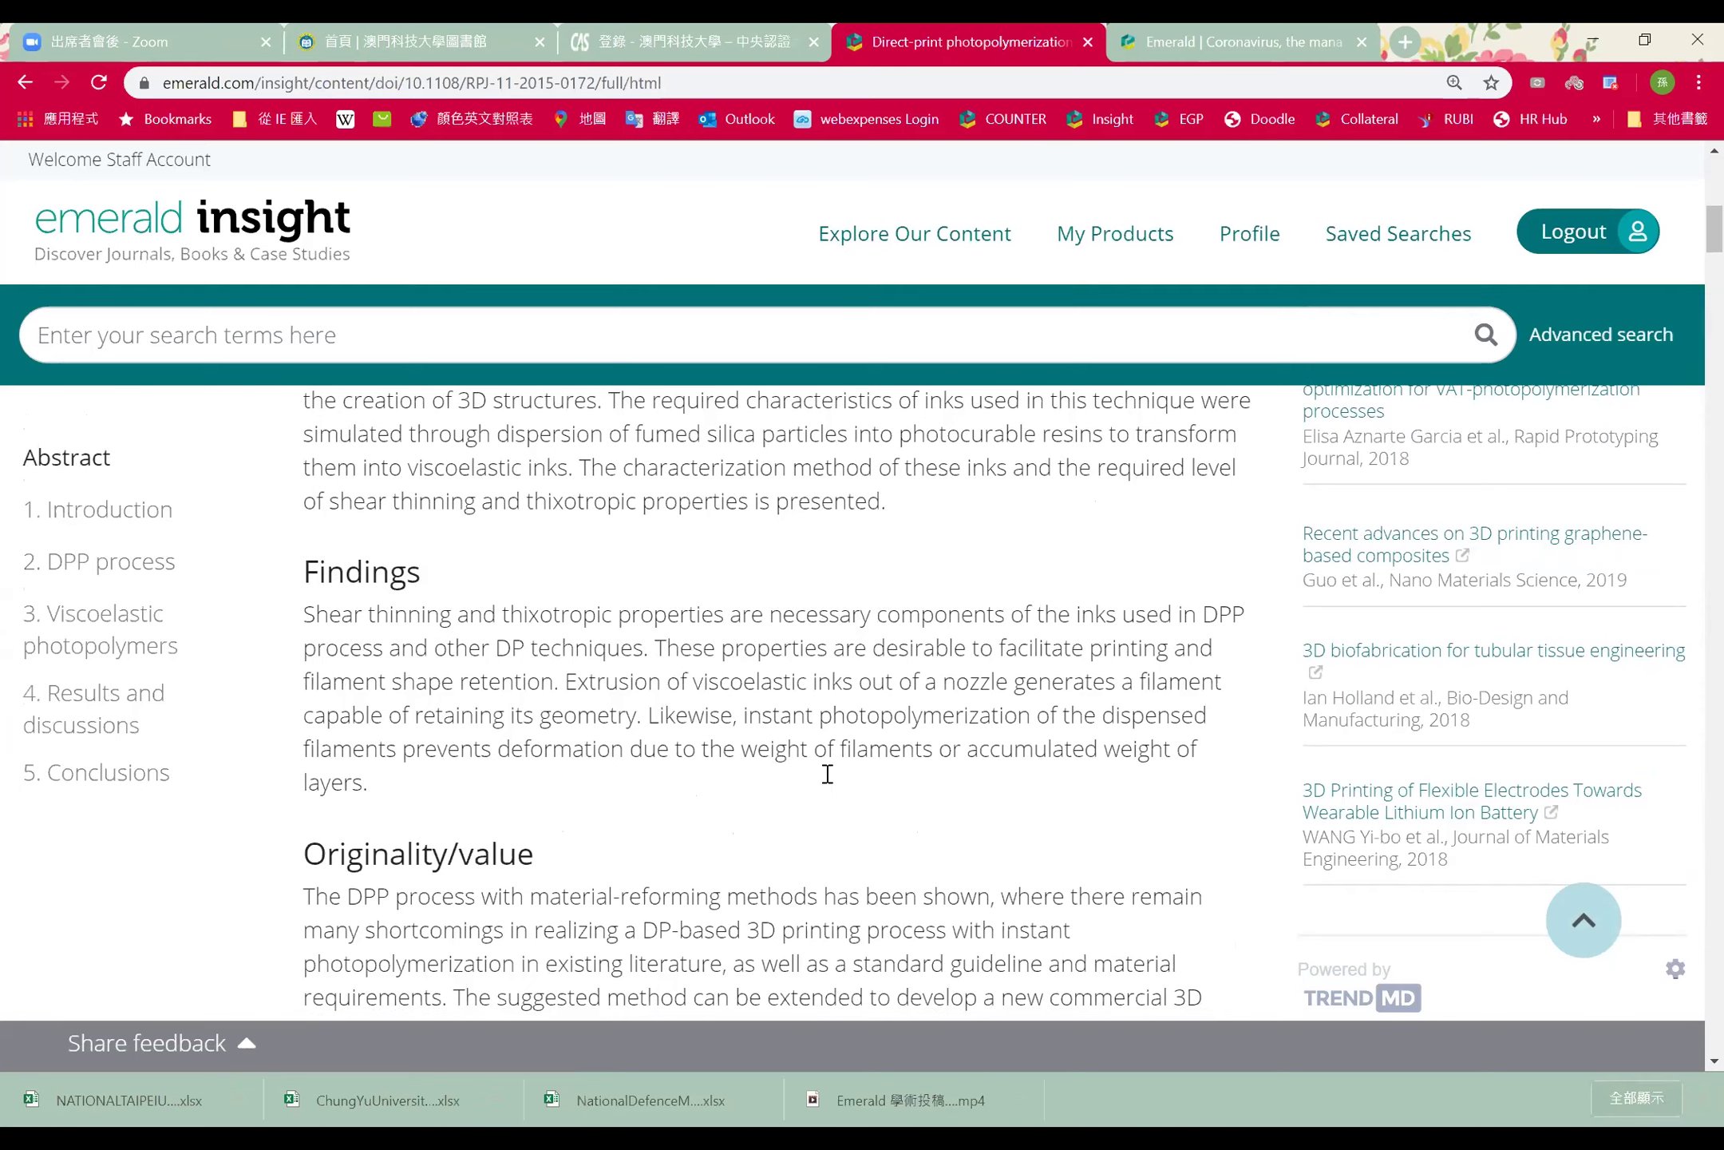
Jump to sections 4. Results and discussions and 5. Conclusions, then back to the Abstract and down to Keywords
left_click(90, 713)
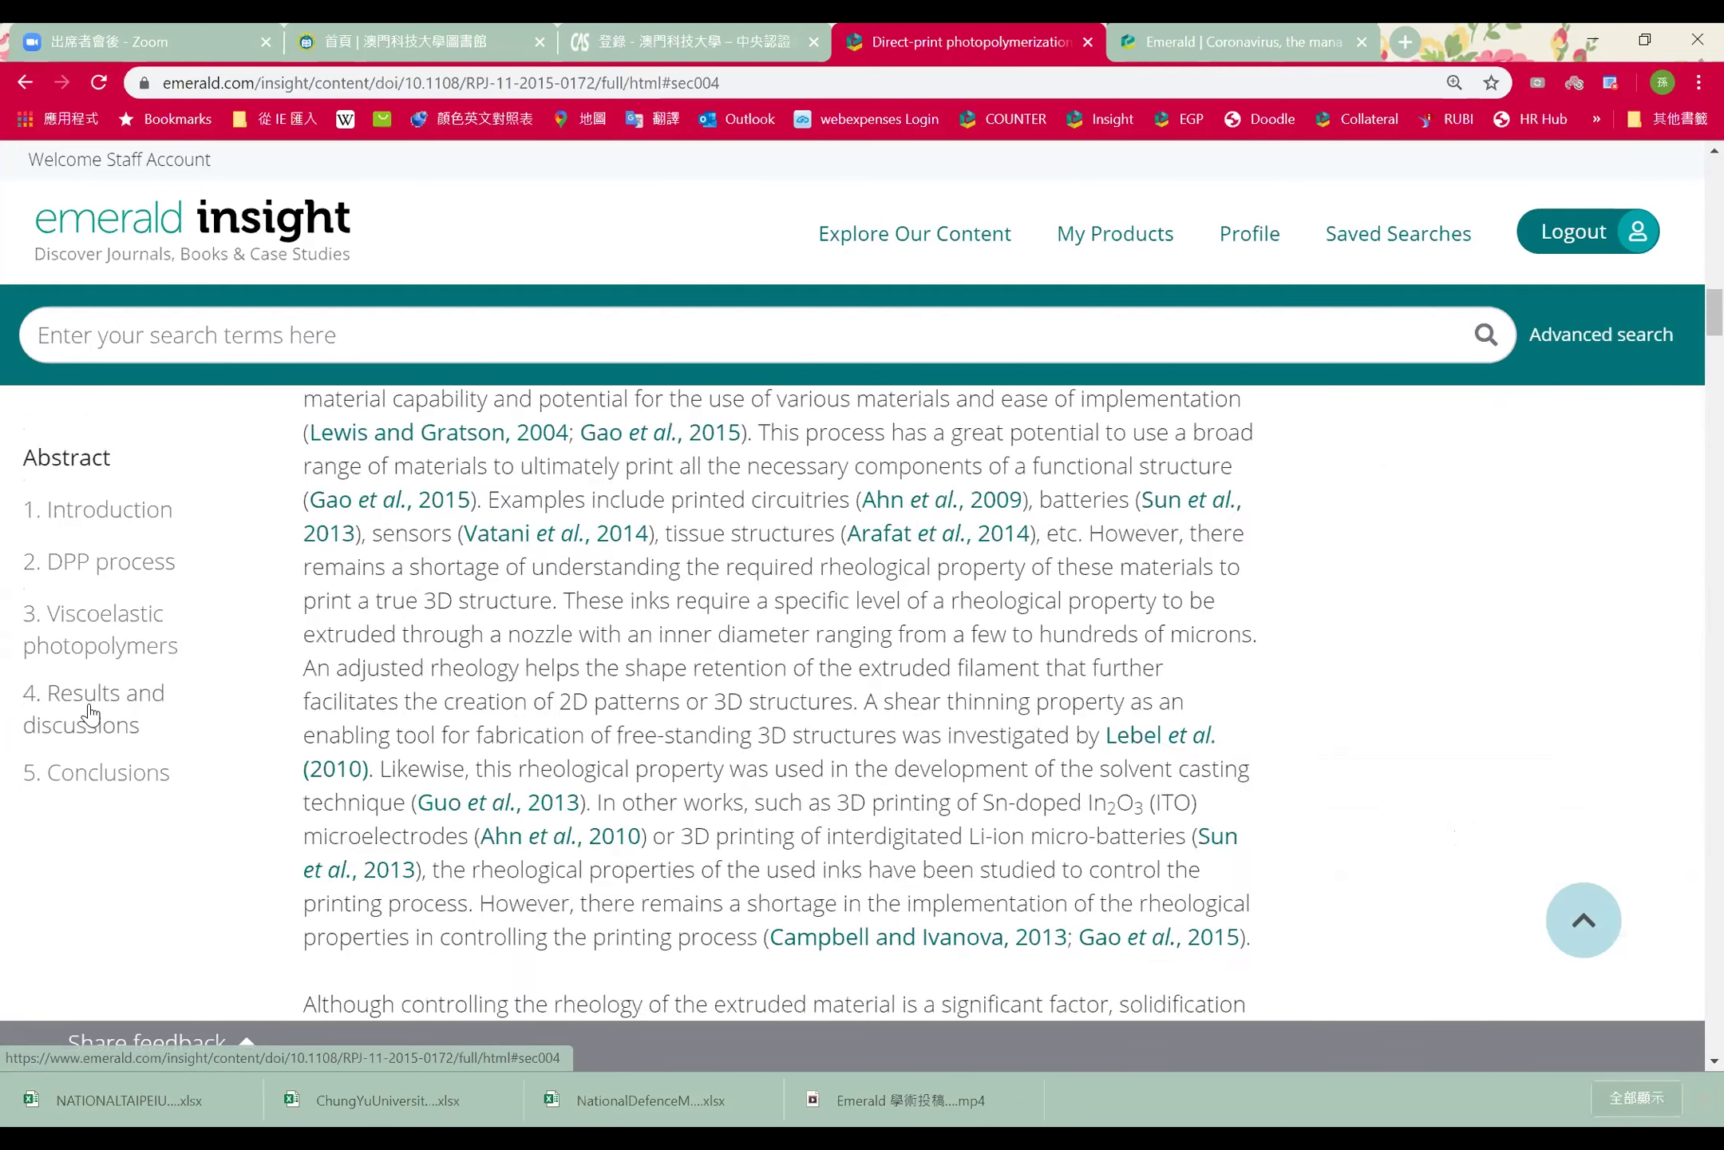
left_click(83, 774)
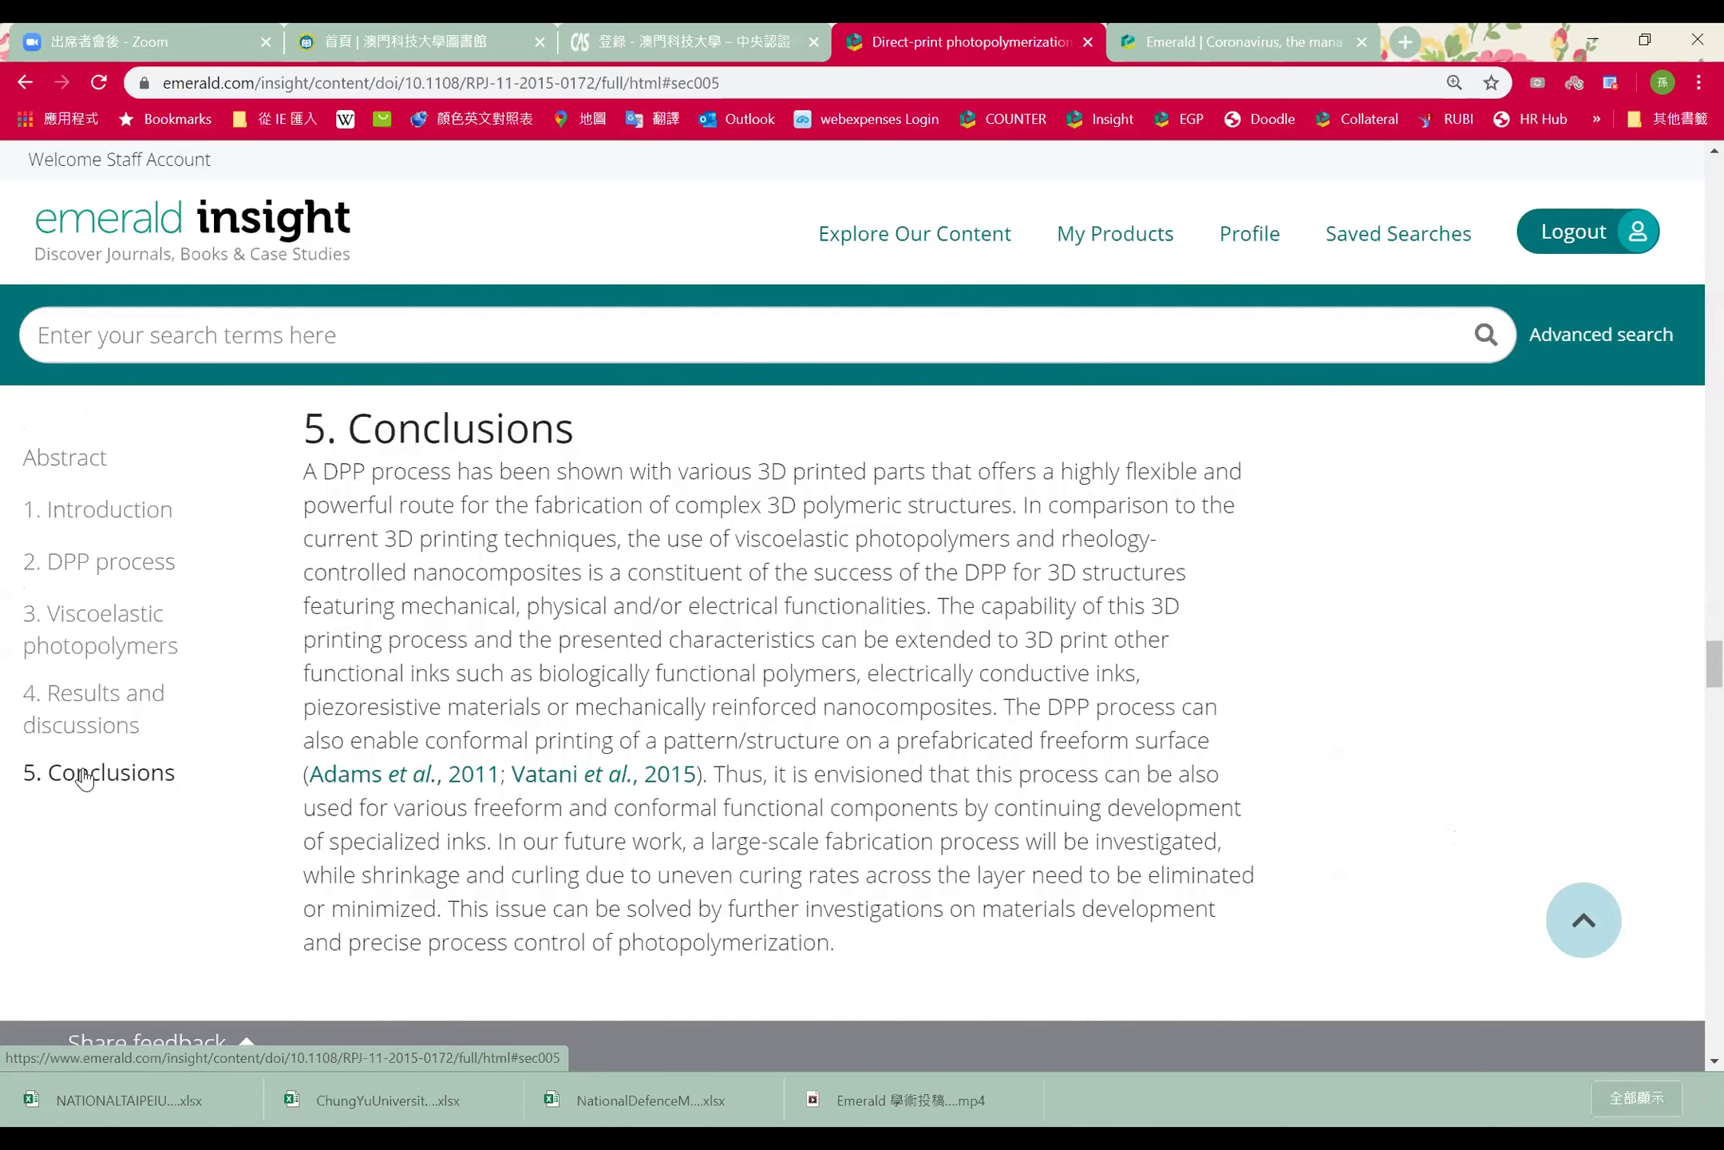
left_click(98, 463)
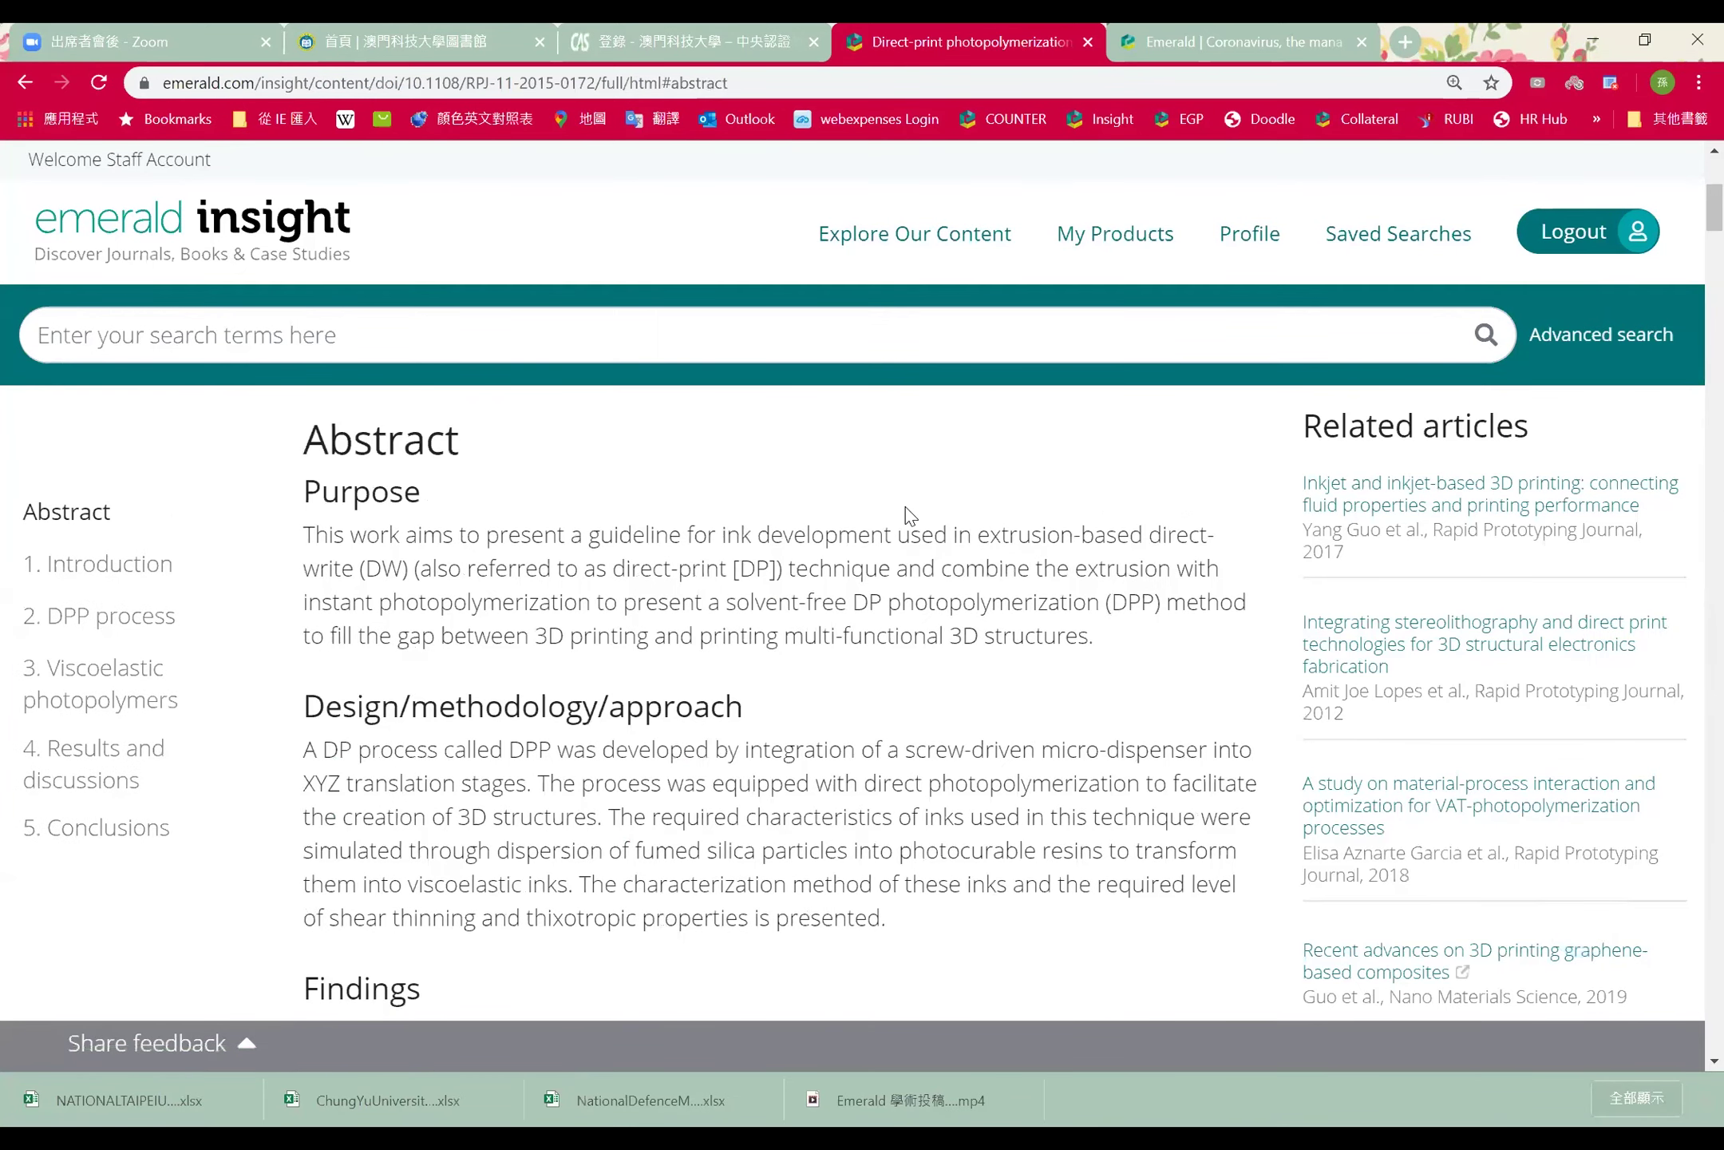
scroll(910, 515, "down", 4)
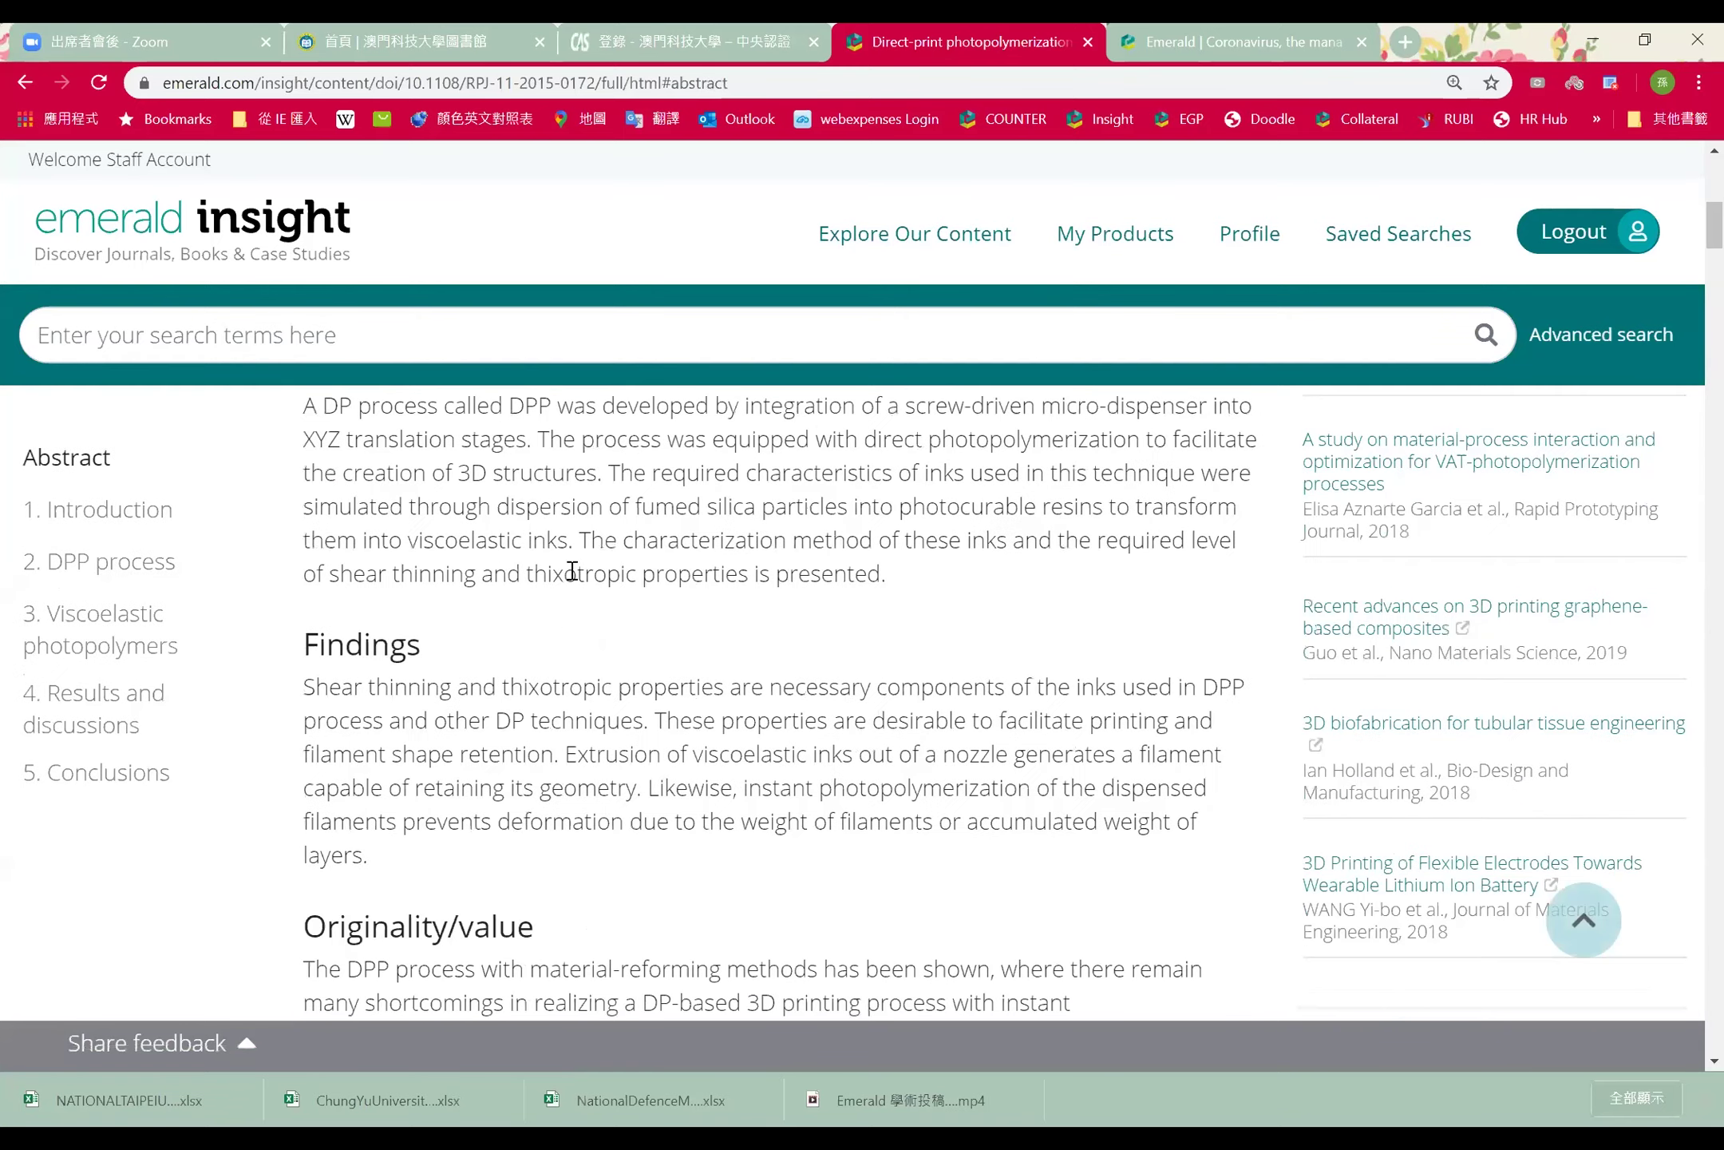
scroll(981, 788, "down", 2)
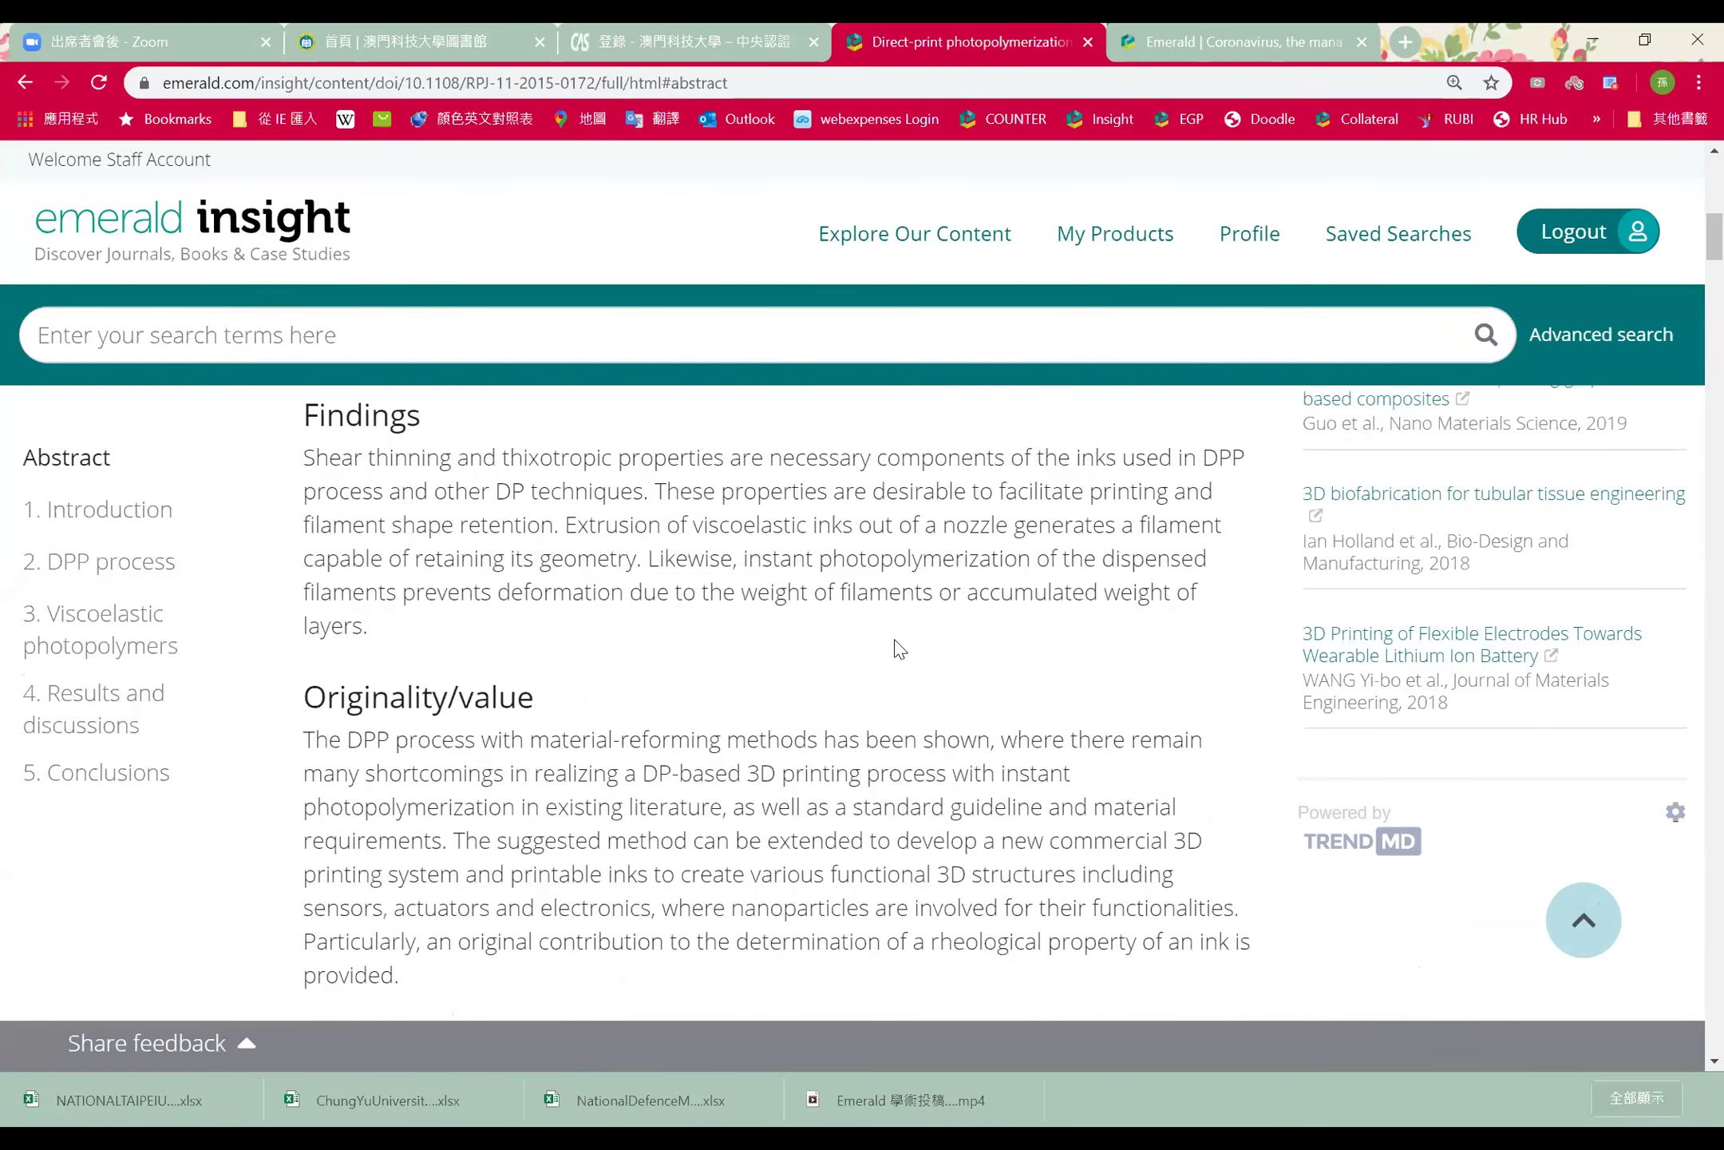
scroll(898, 648, "down", 5)
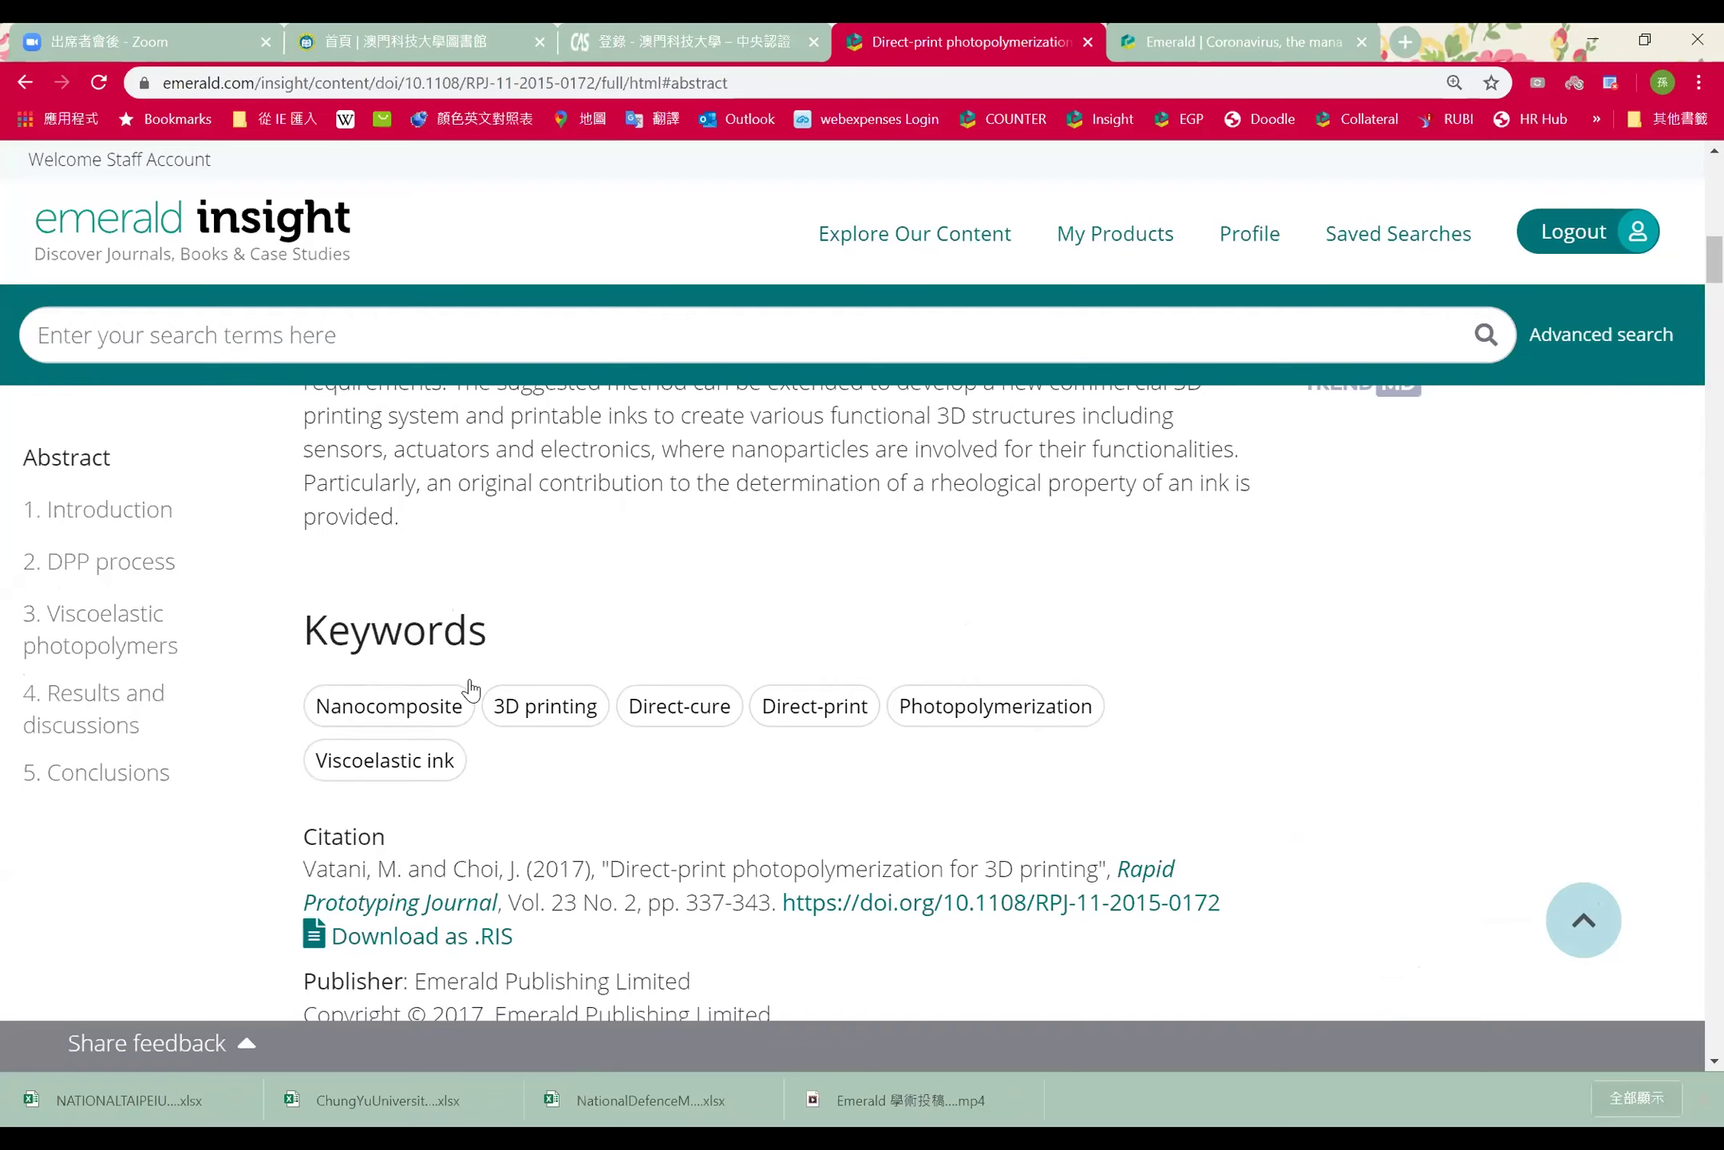
left_click(440, 713)
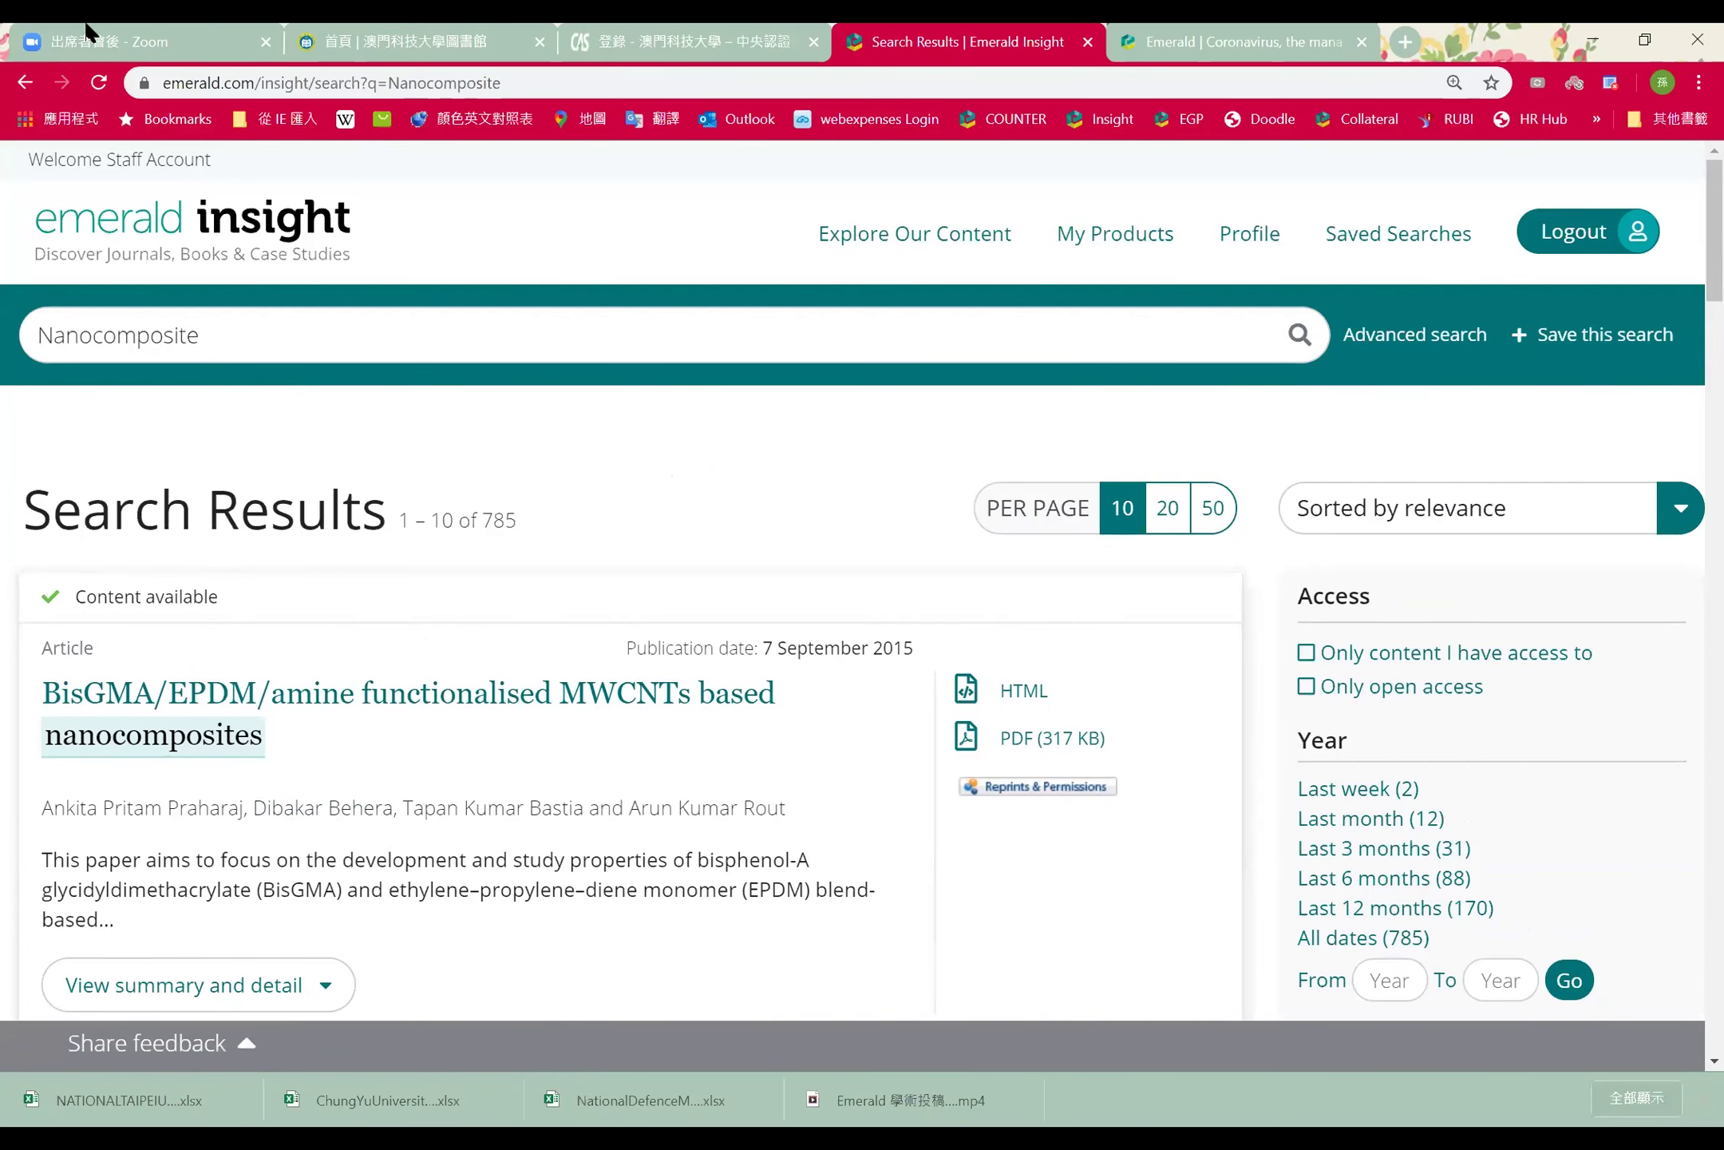
left_click(26, 83)
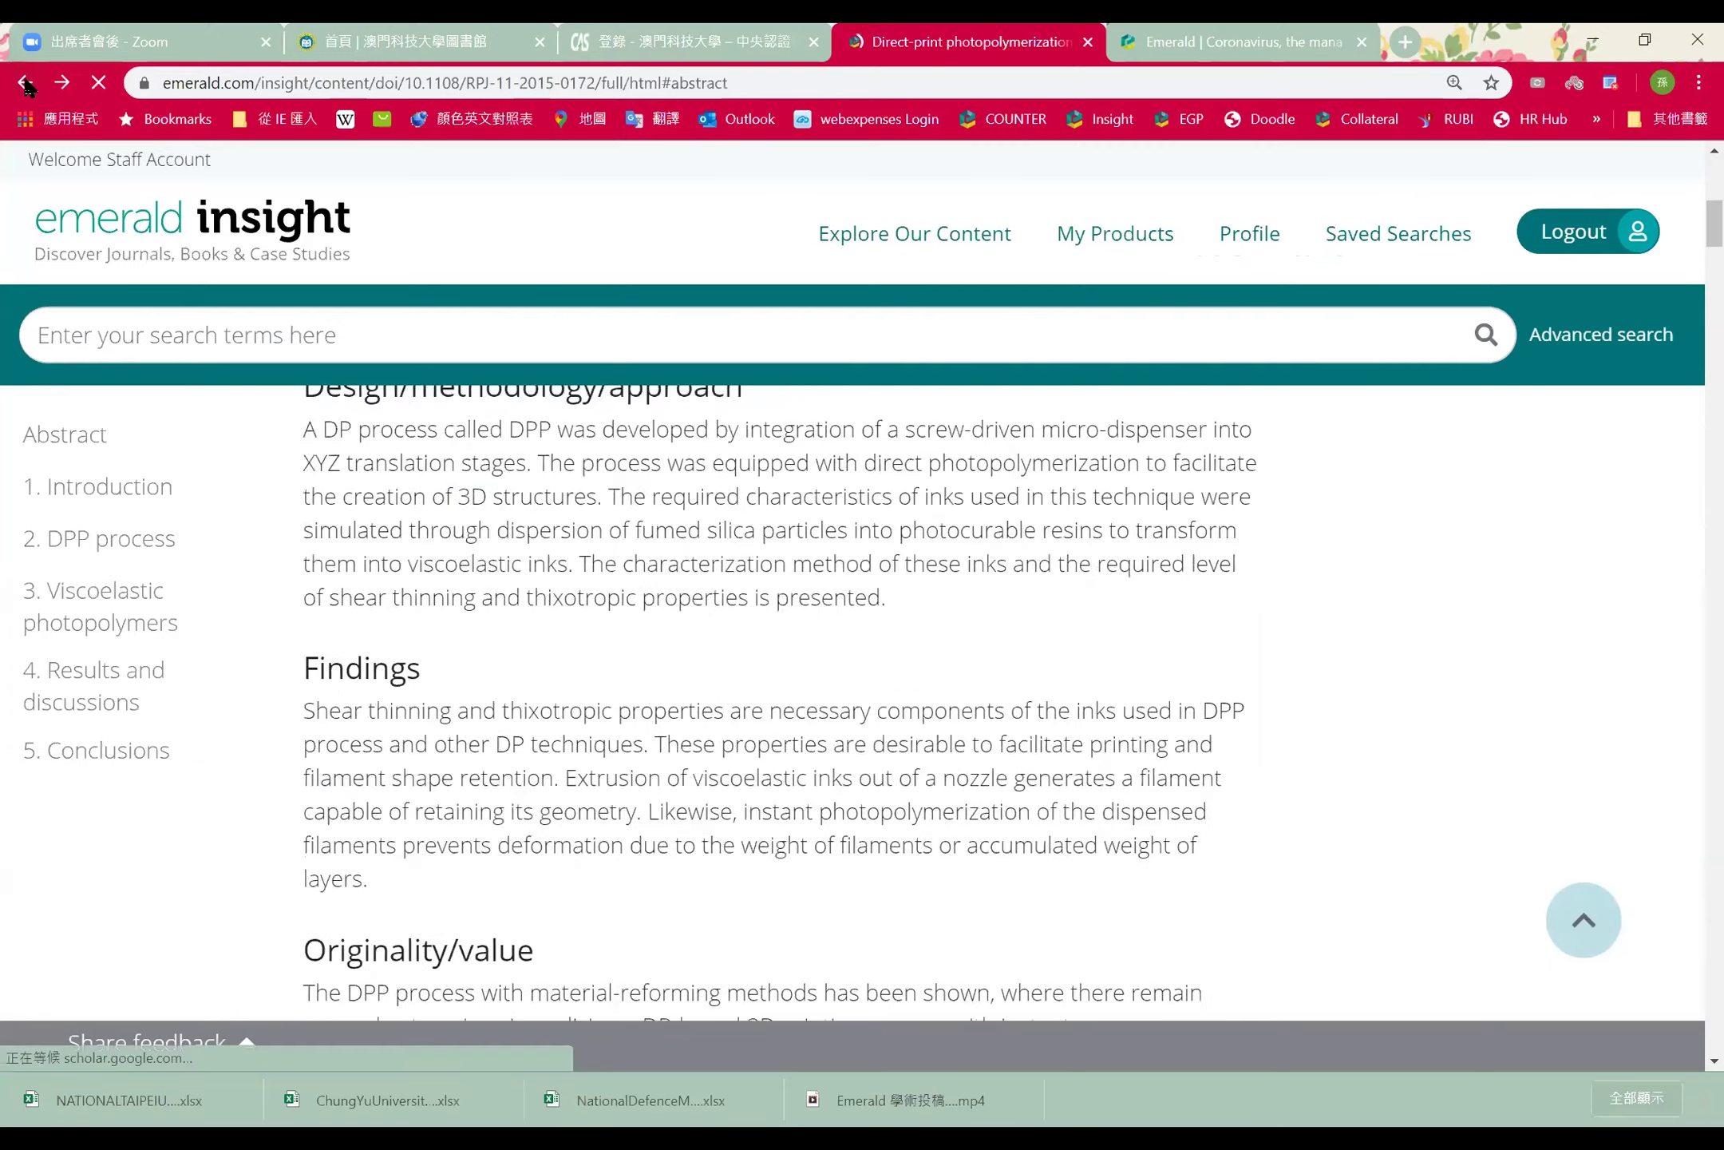
scroll(969, 599, "down", 1)
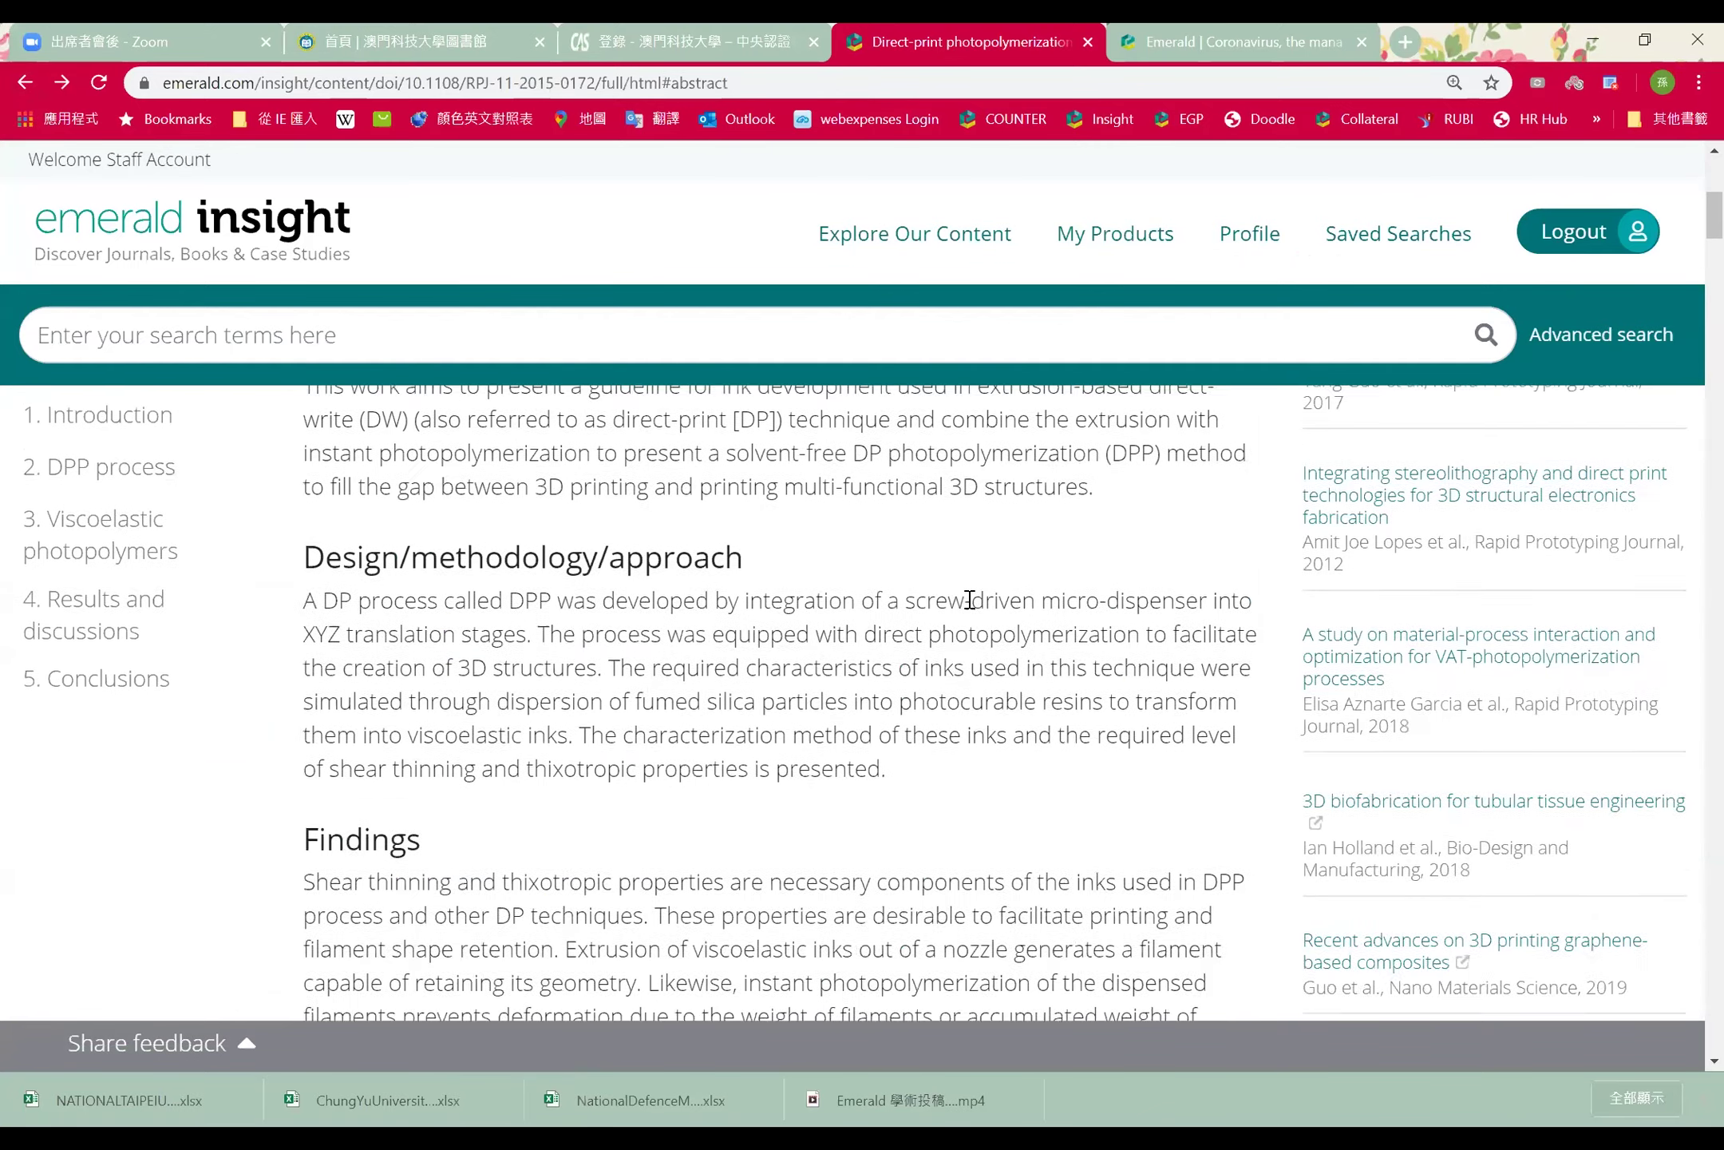
scroll(969, 598, "down", 5)
scroll(970, 599, "down", 5)
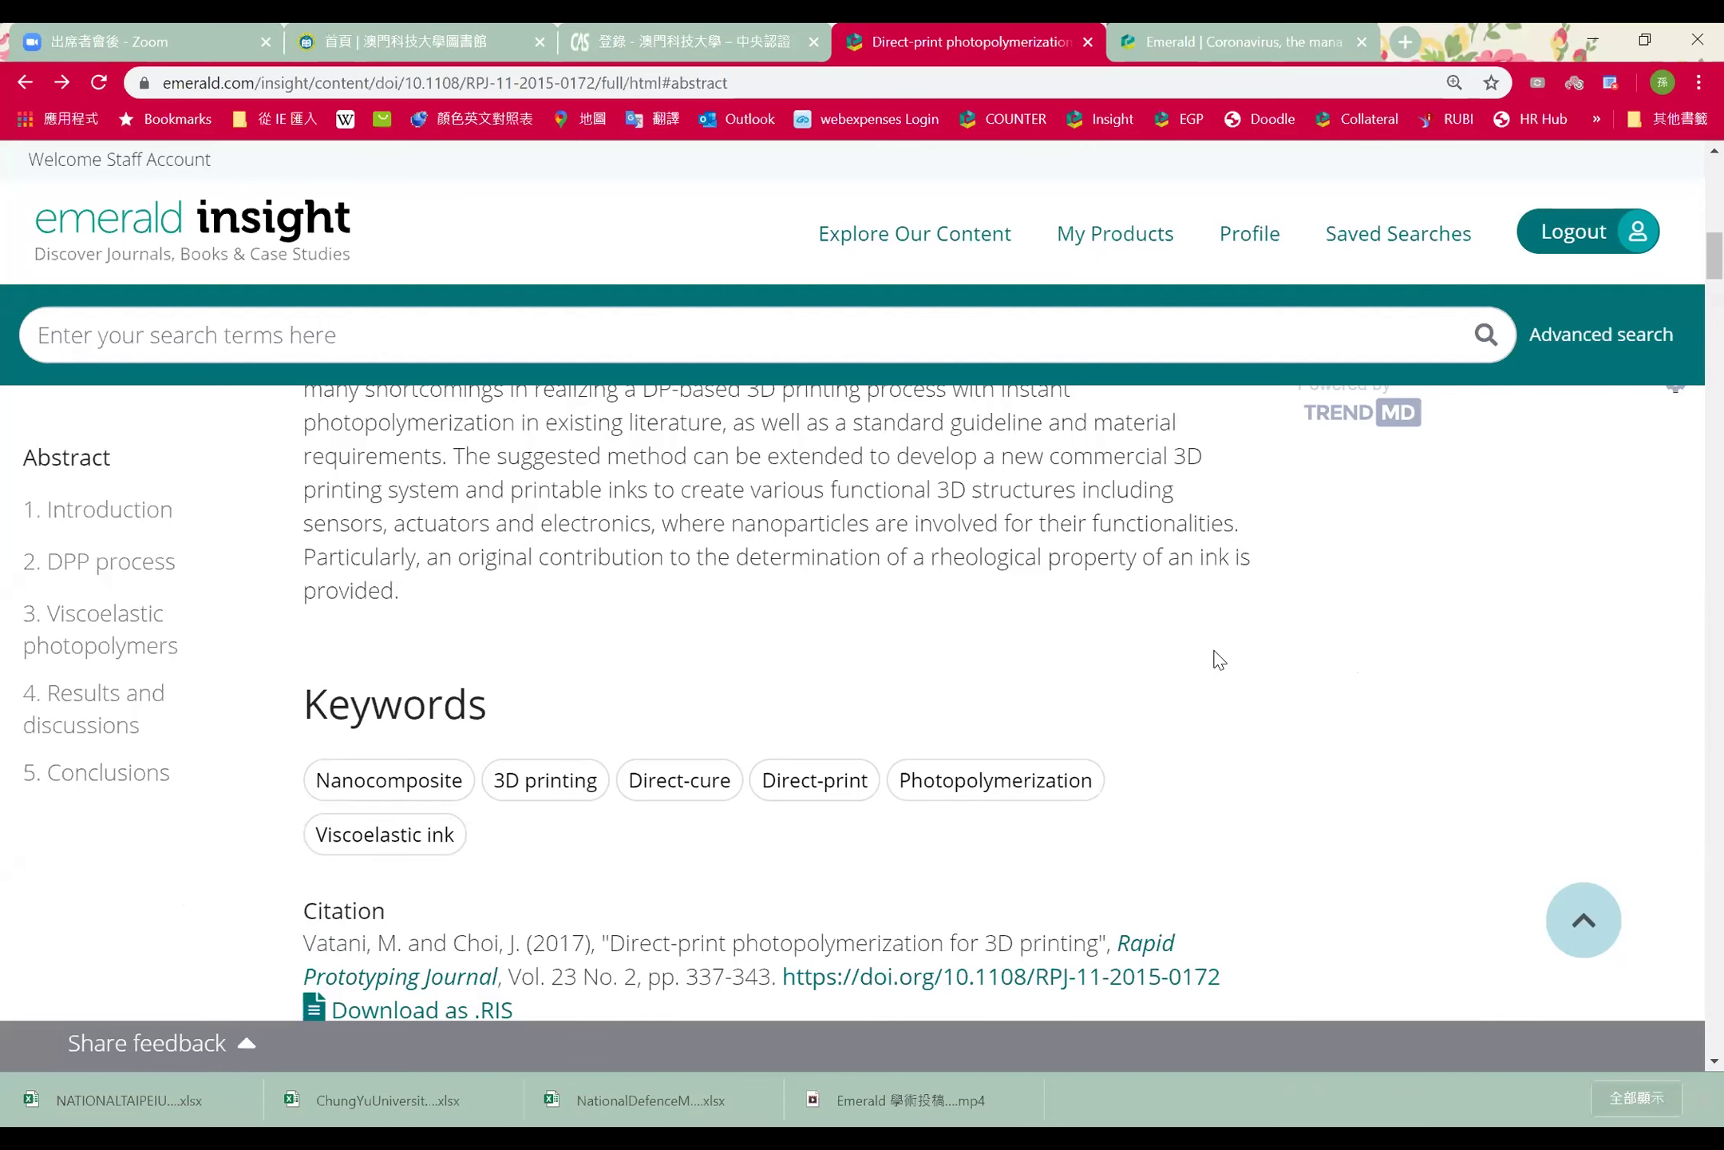
Scroll back through the article's abstract and Introduction
scroll(1214, 657, "up", 5)
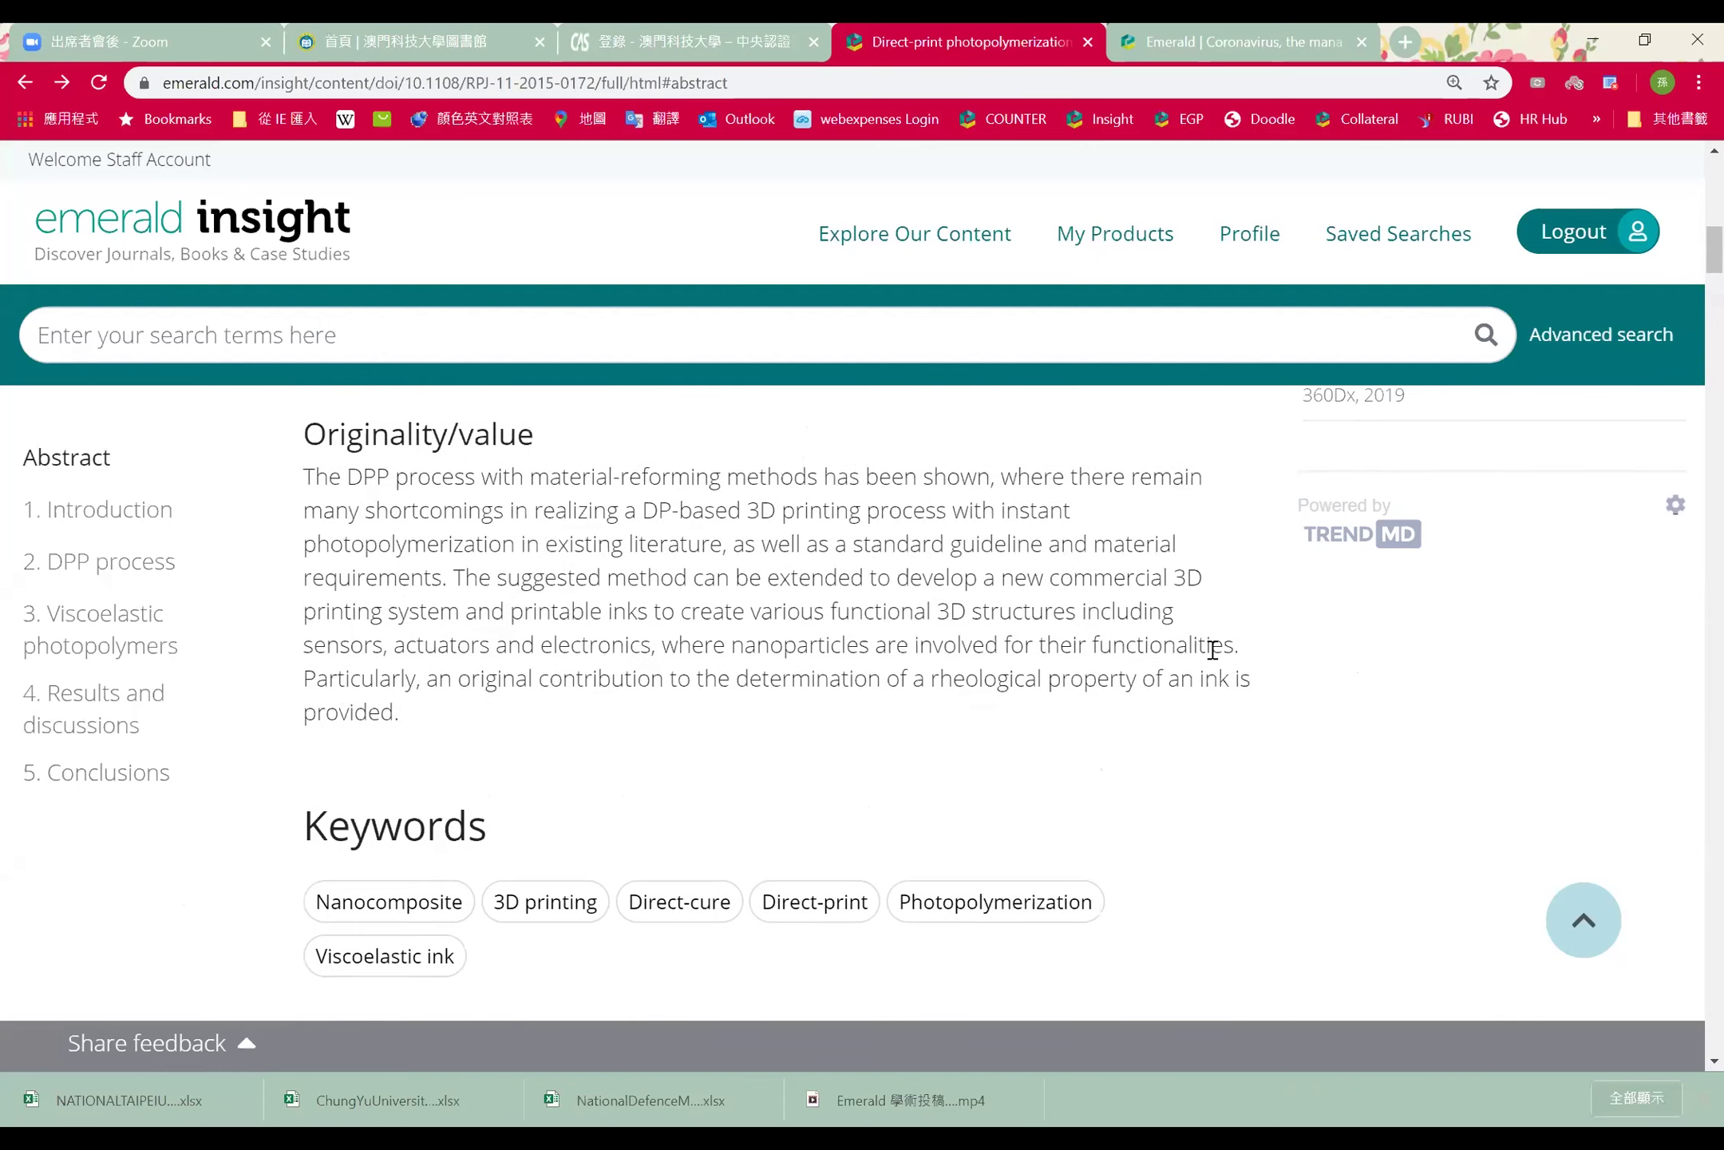
scroll(1210, 646, "up", 6)
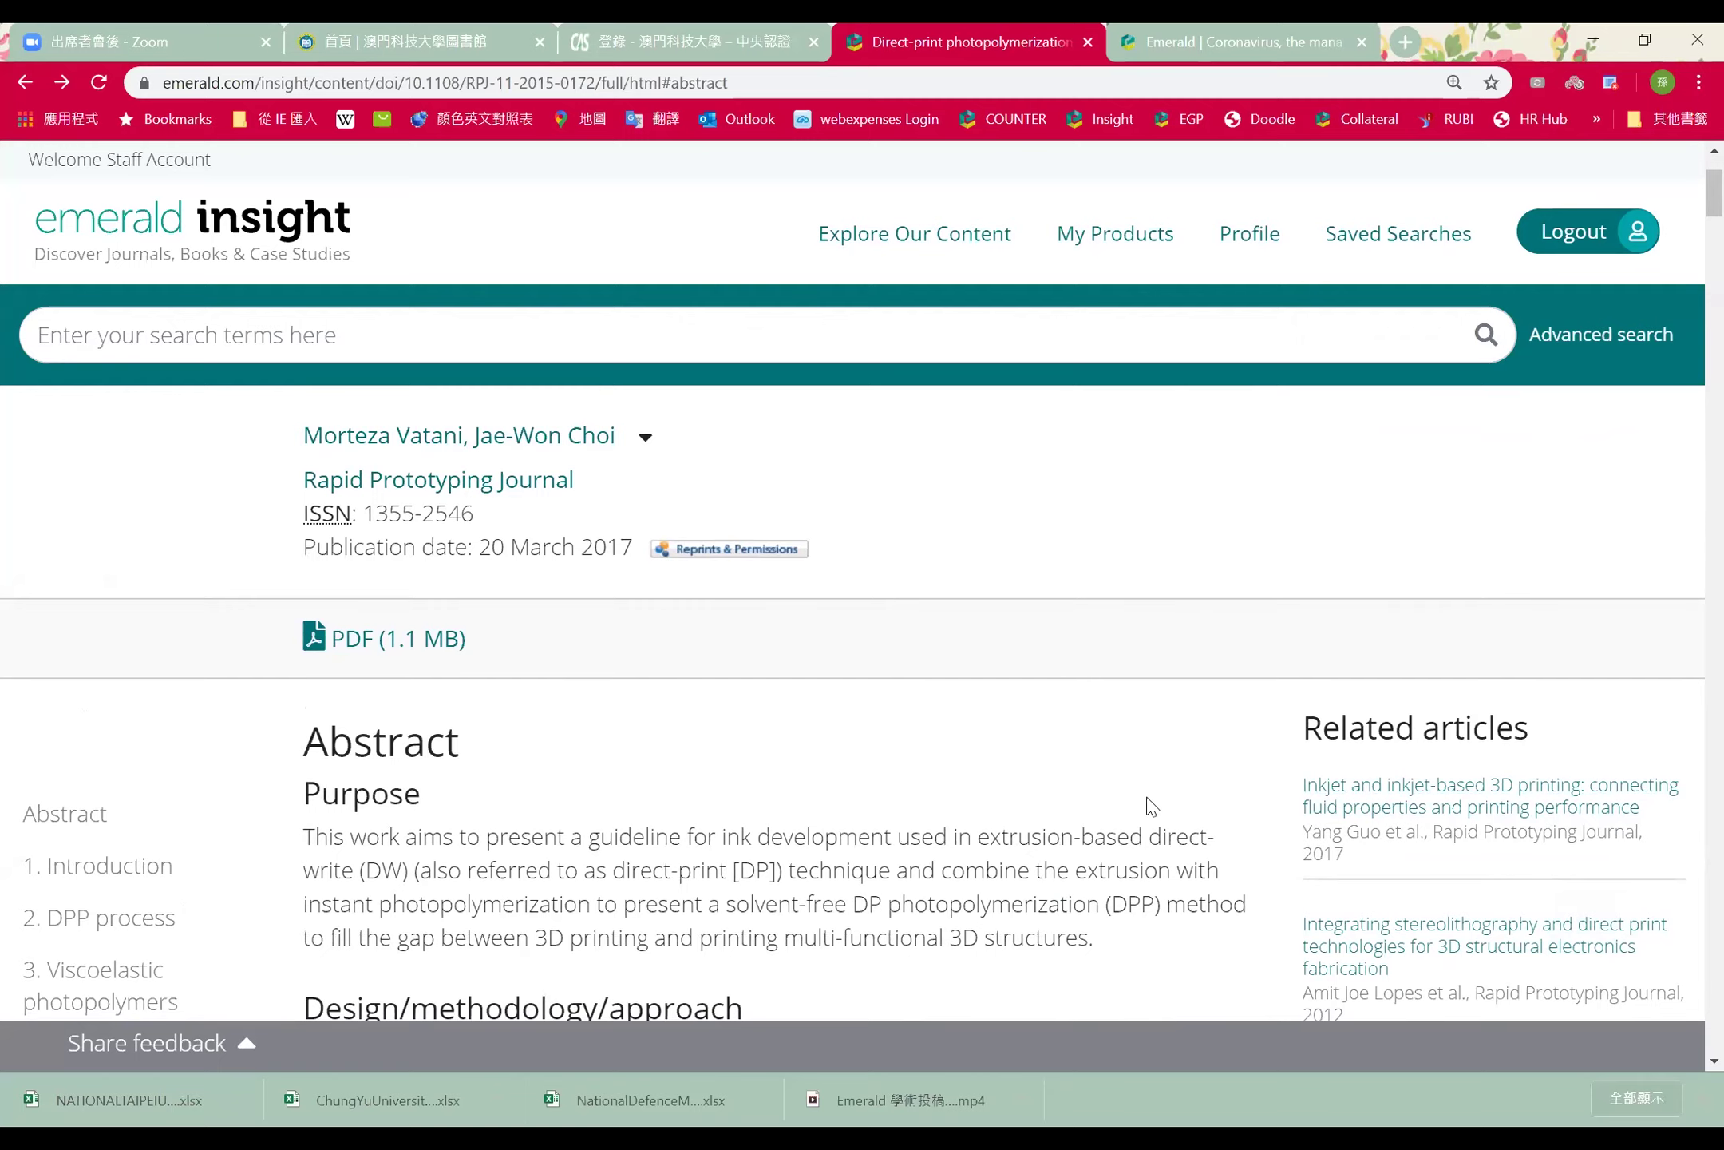
scroll(1257, 806, "down", 4)
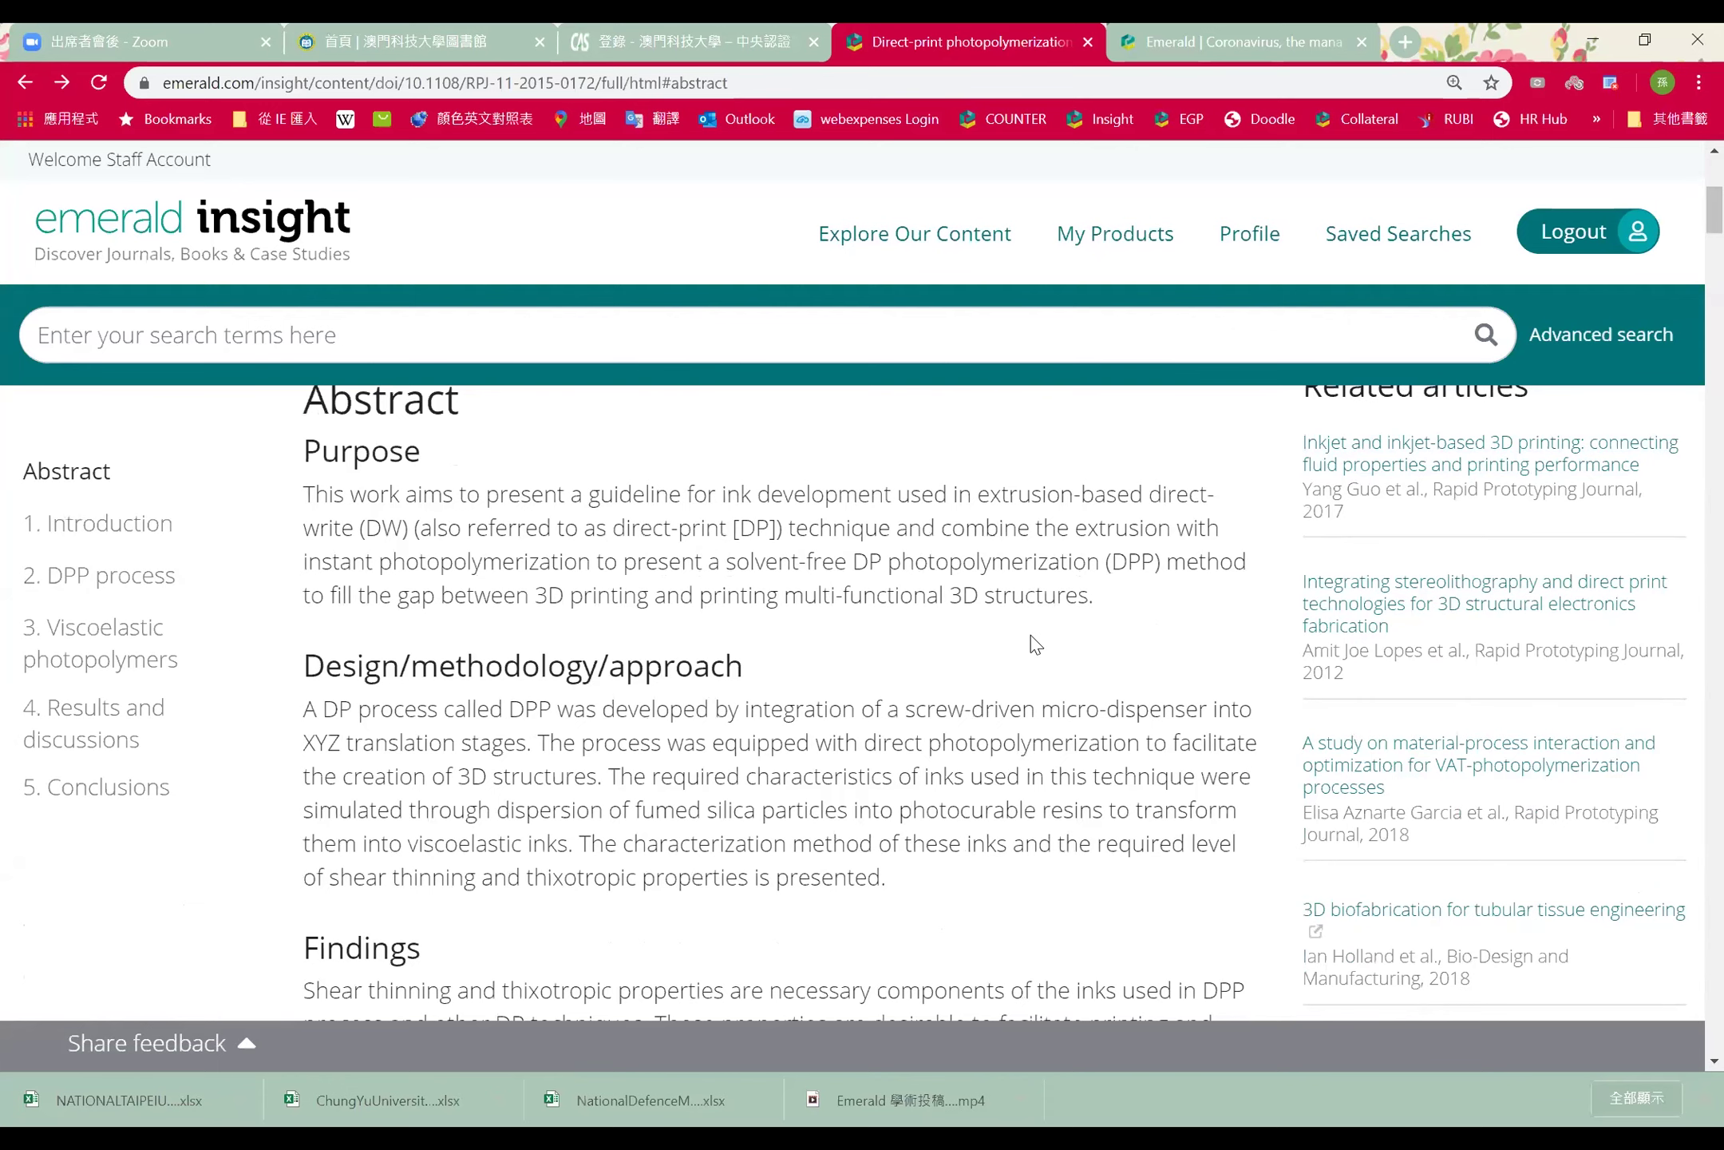
scroll(1031, 635, "down", 14)
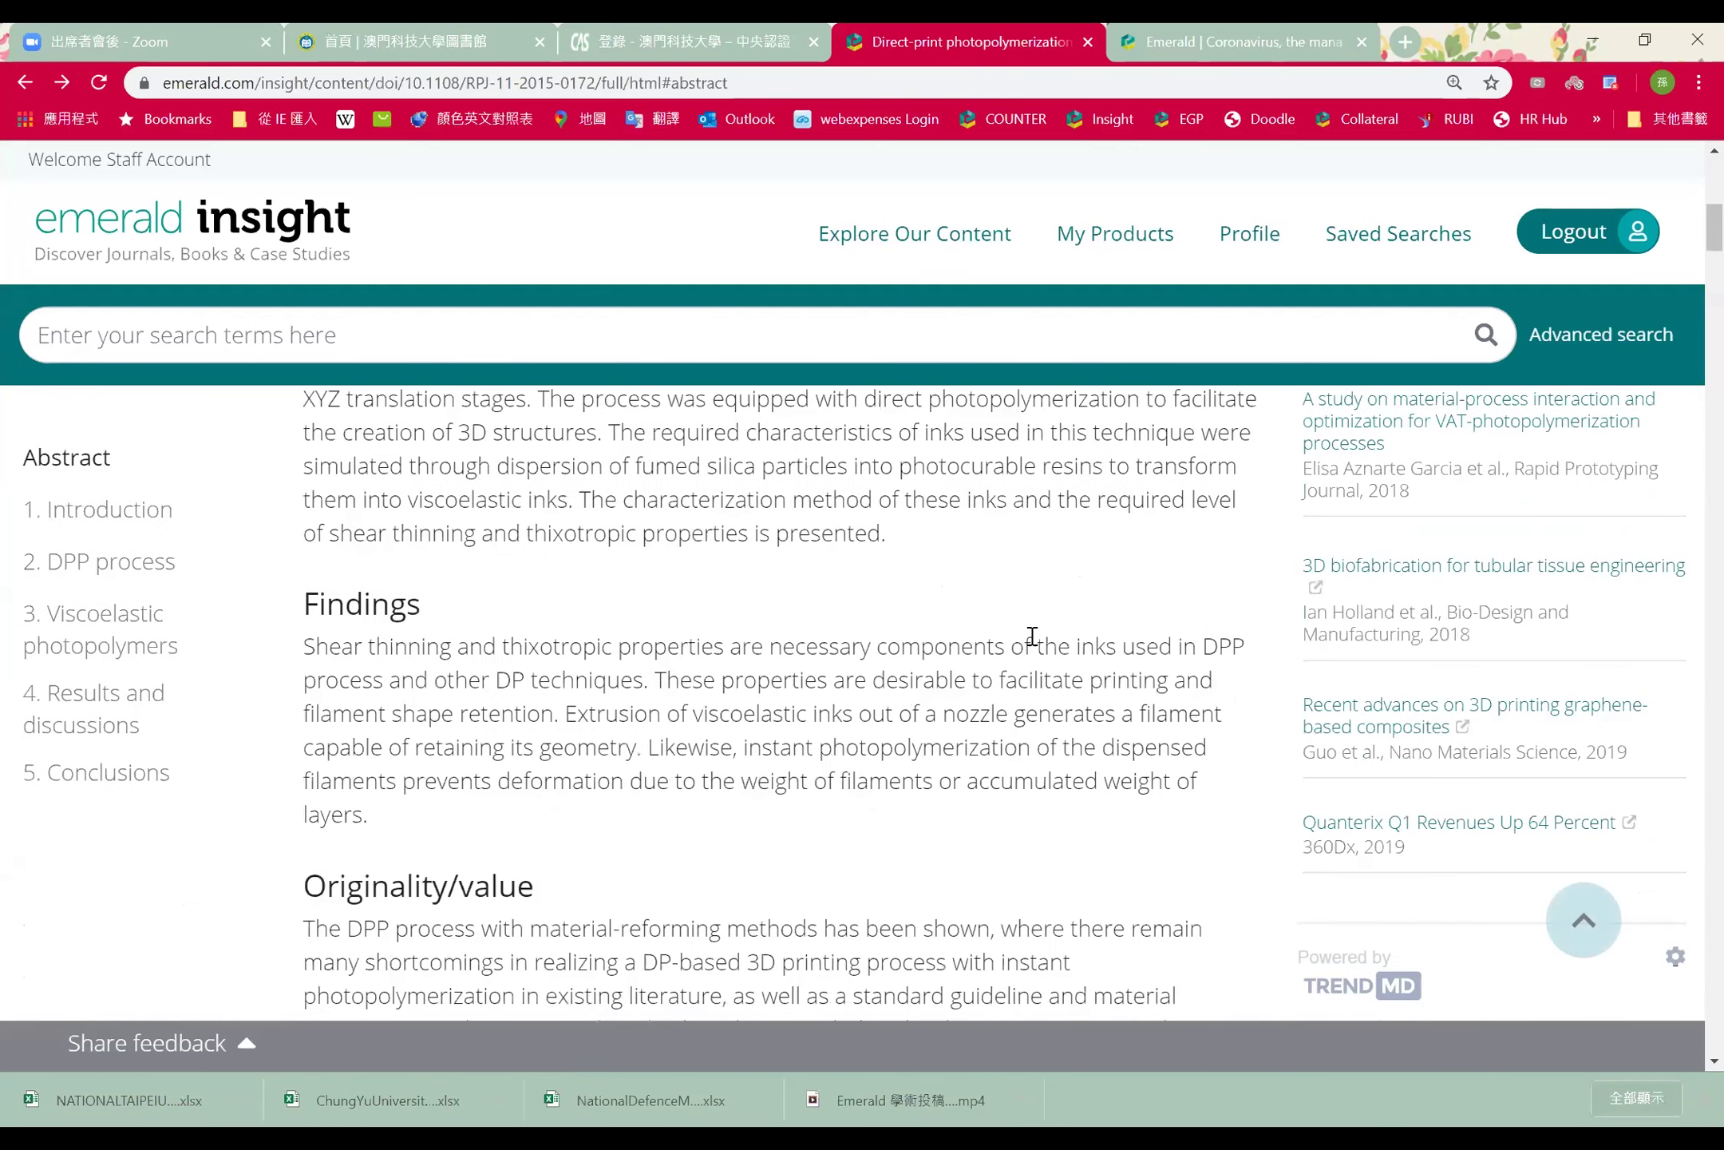
scroll(1032, 636, "down", 15)
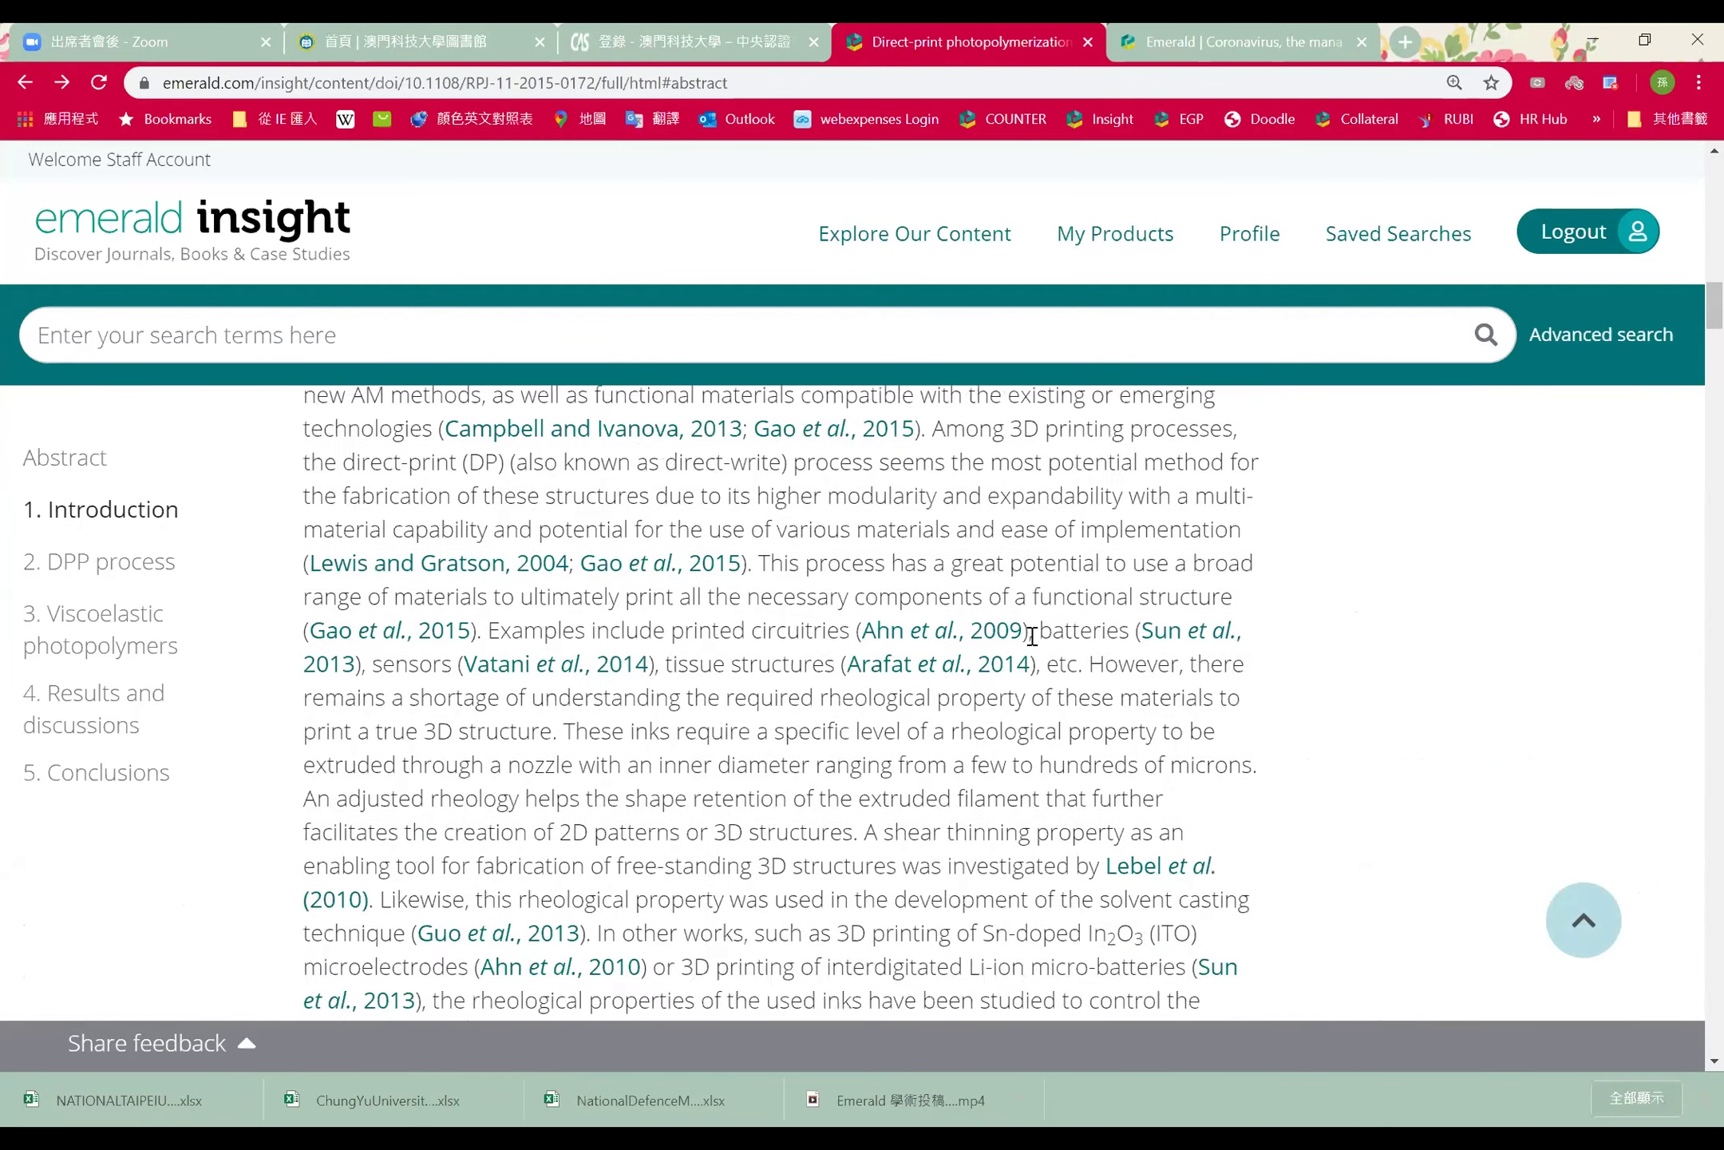
scroll(1032, 636, "up", 20)
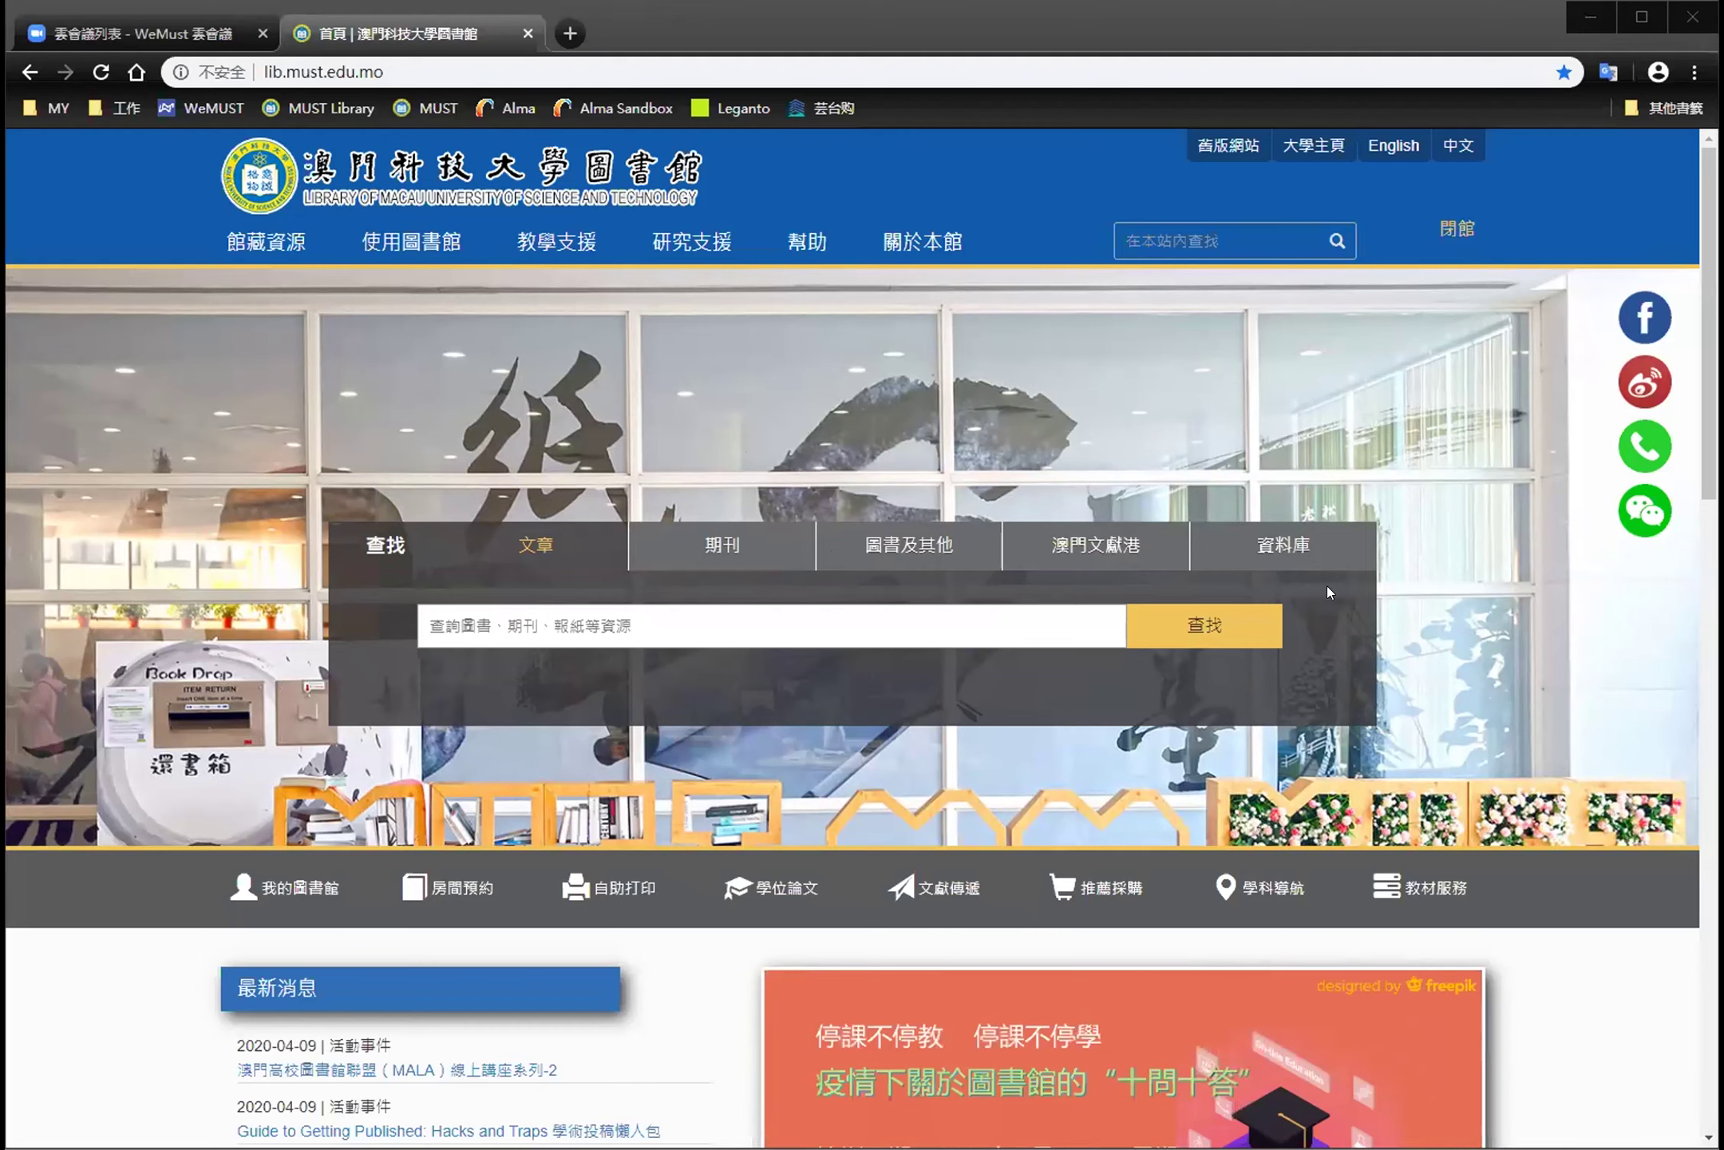
Search the 資料庫 databases guide for 'emerald' and open Emerald eJournals and ebooks
left_click(1275, 549)
left_click(711, 629)
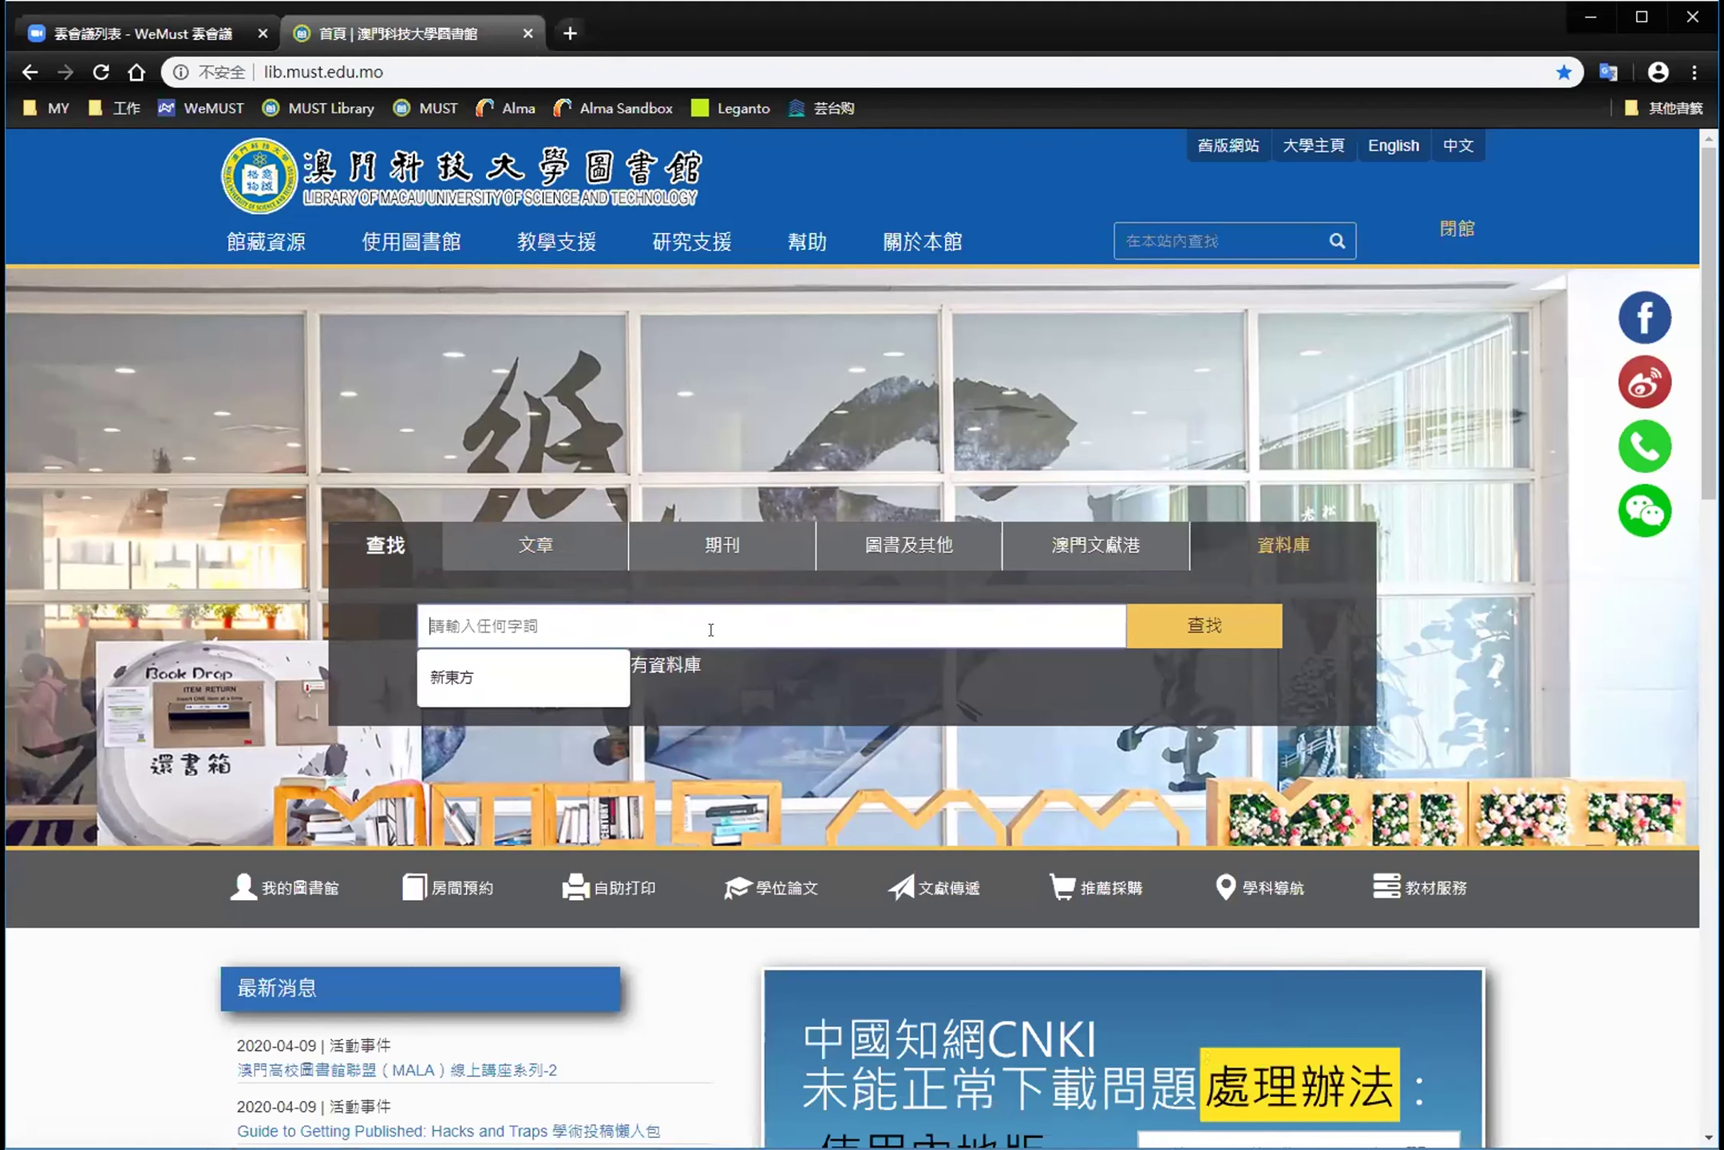
type("e")
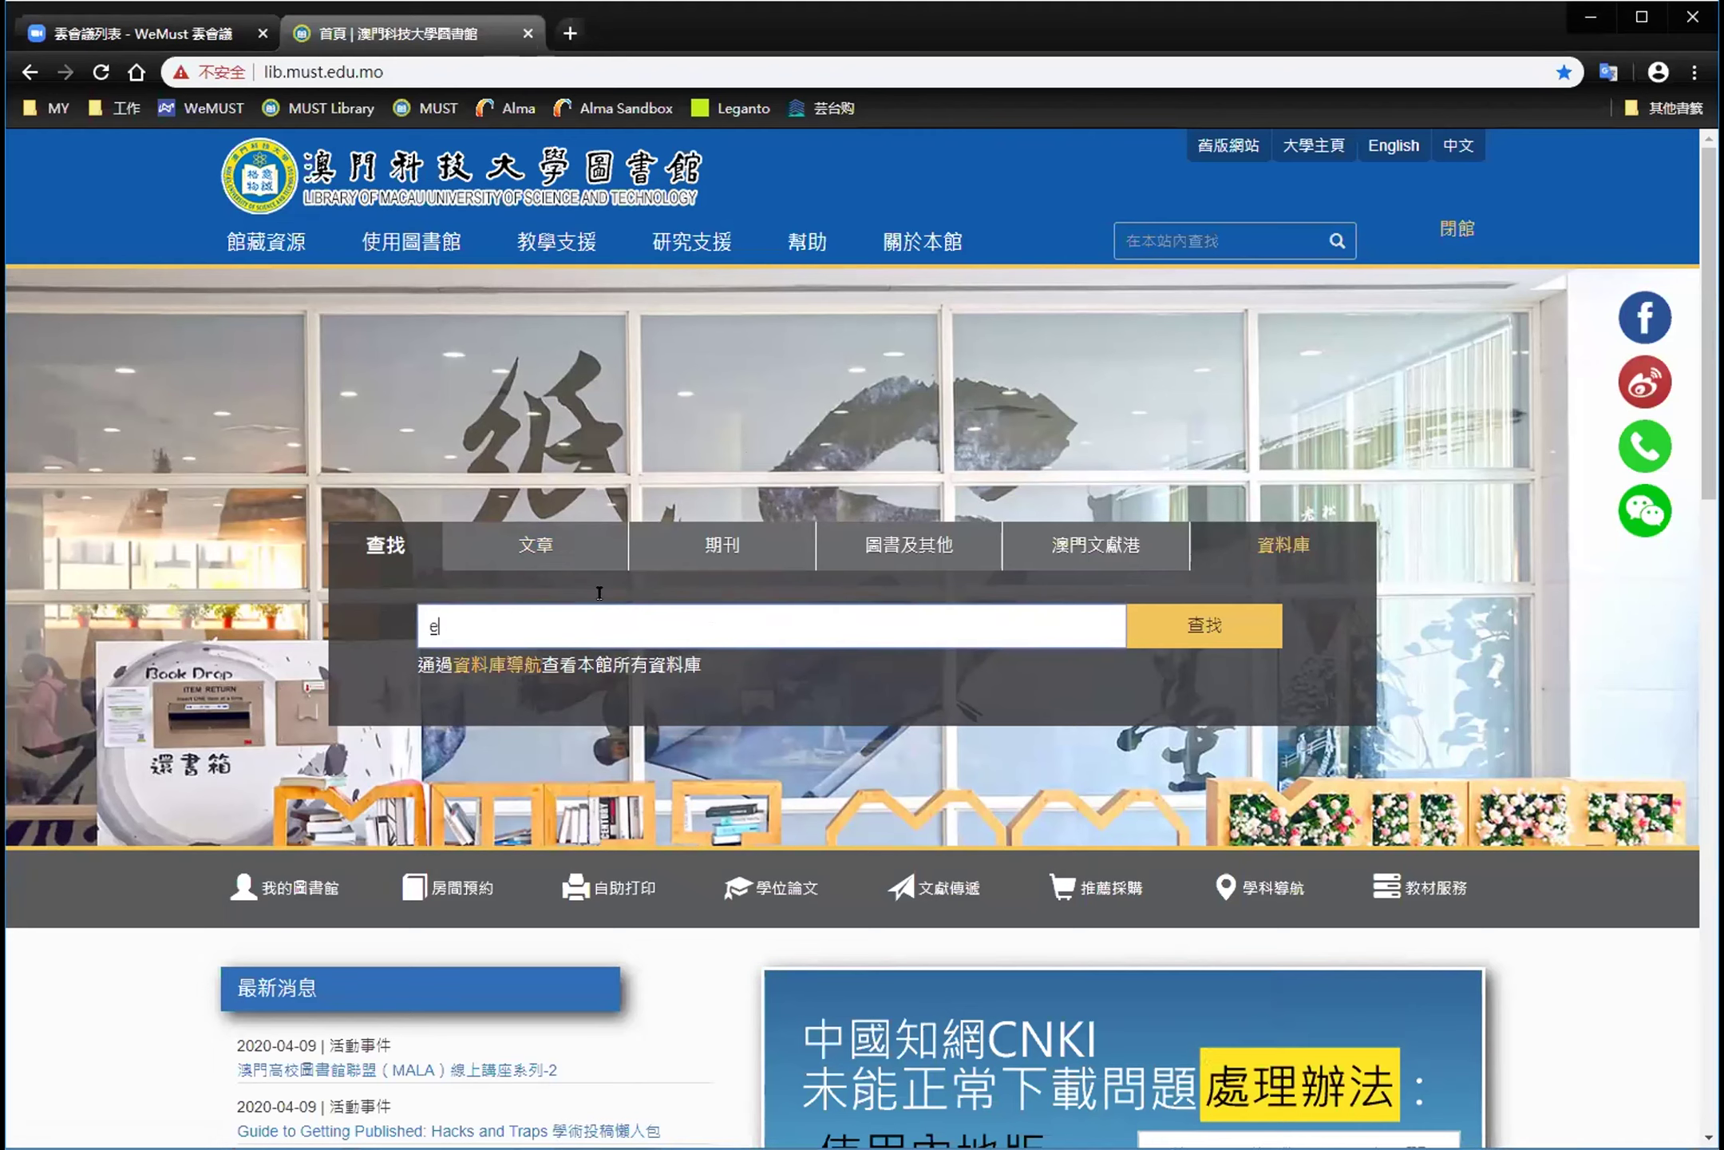
type("merald")
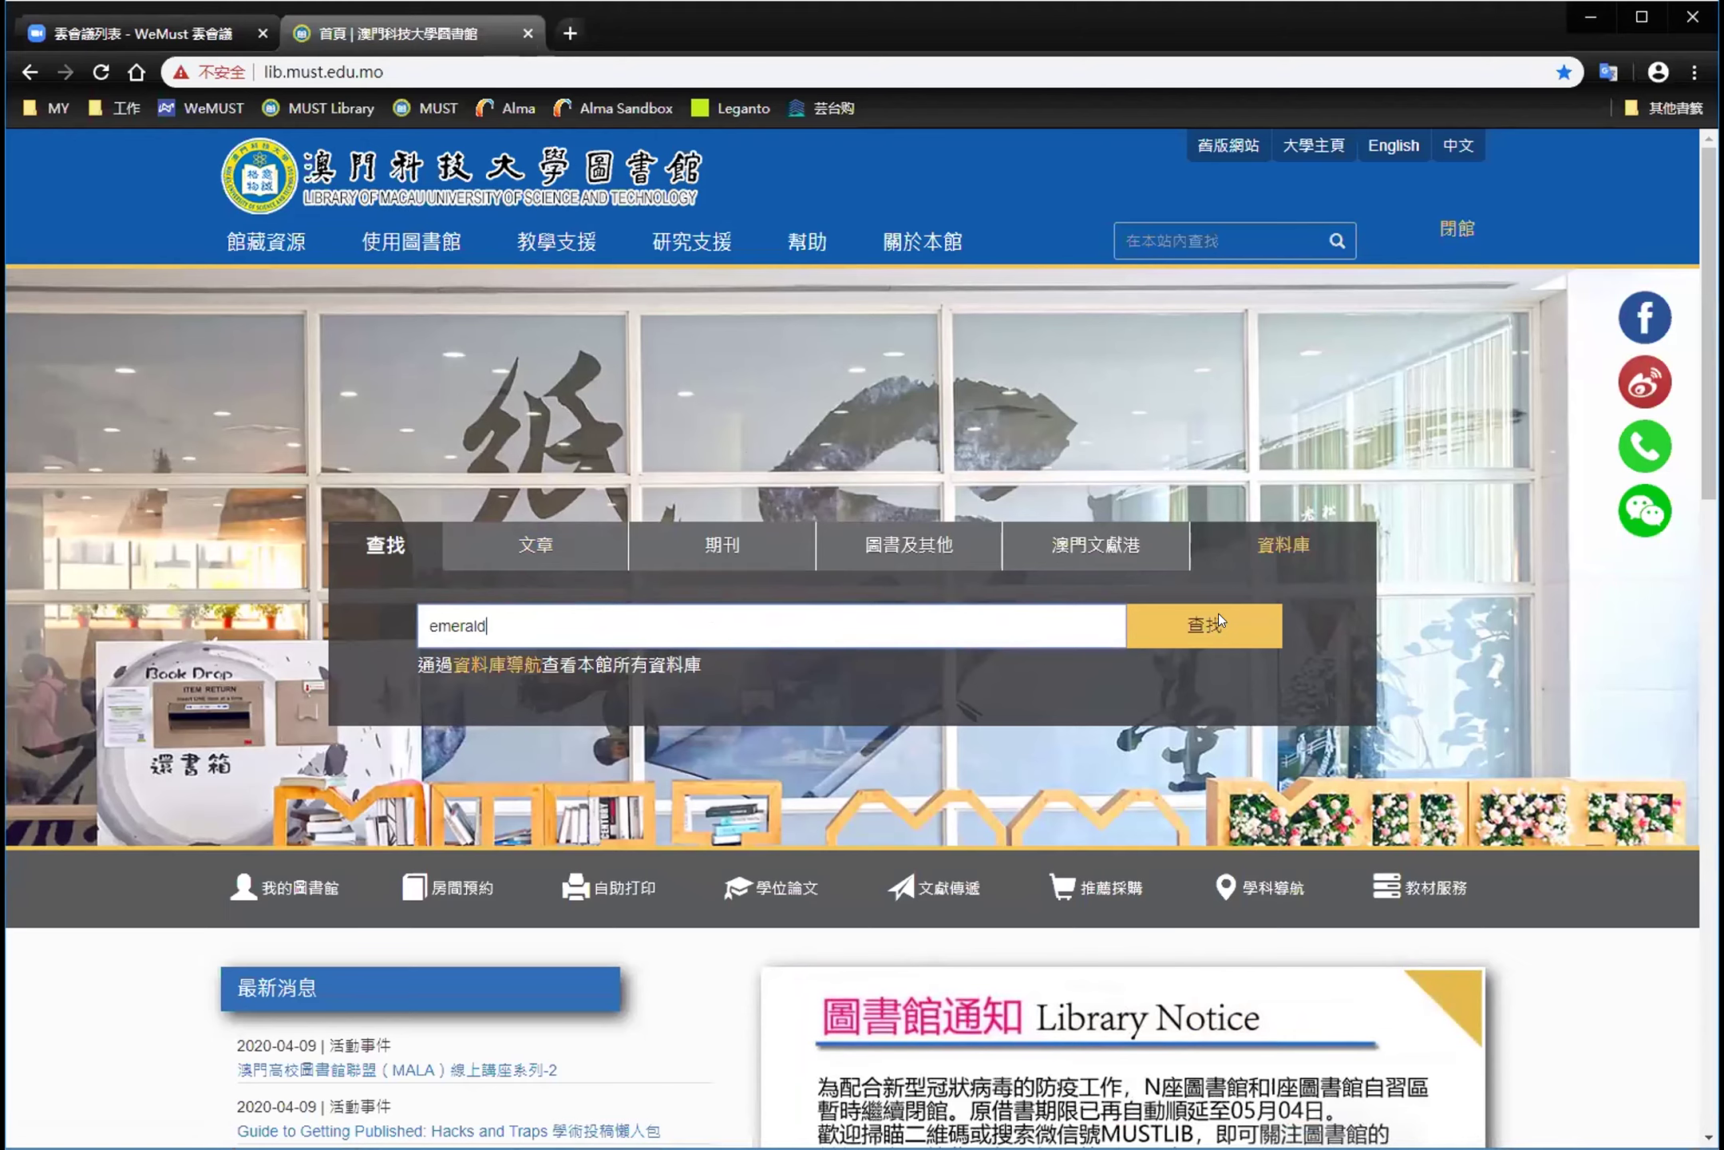
left_click(1218, 620)
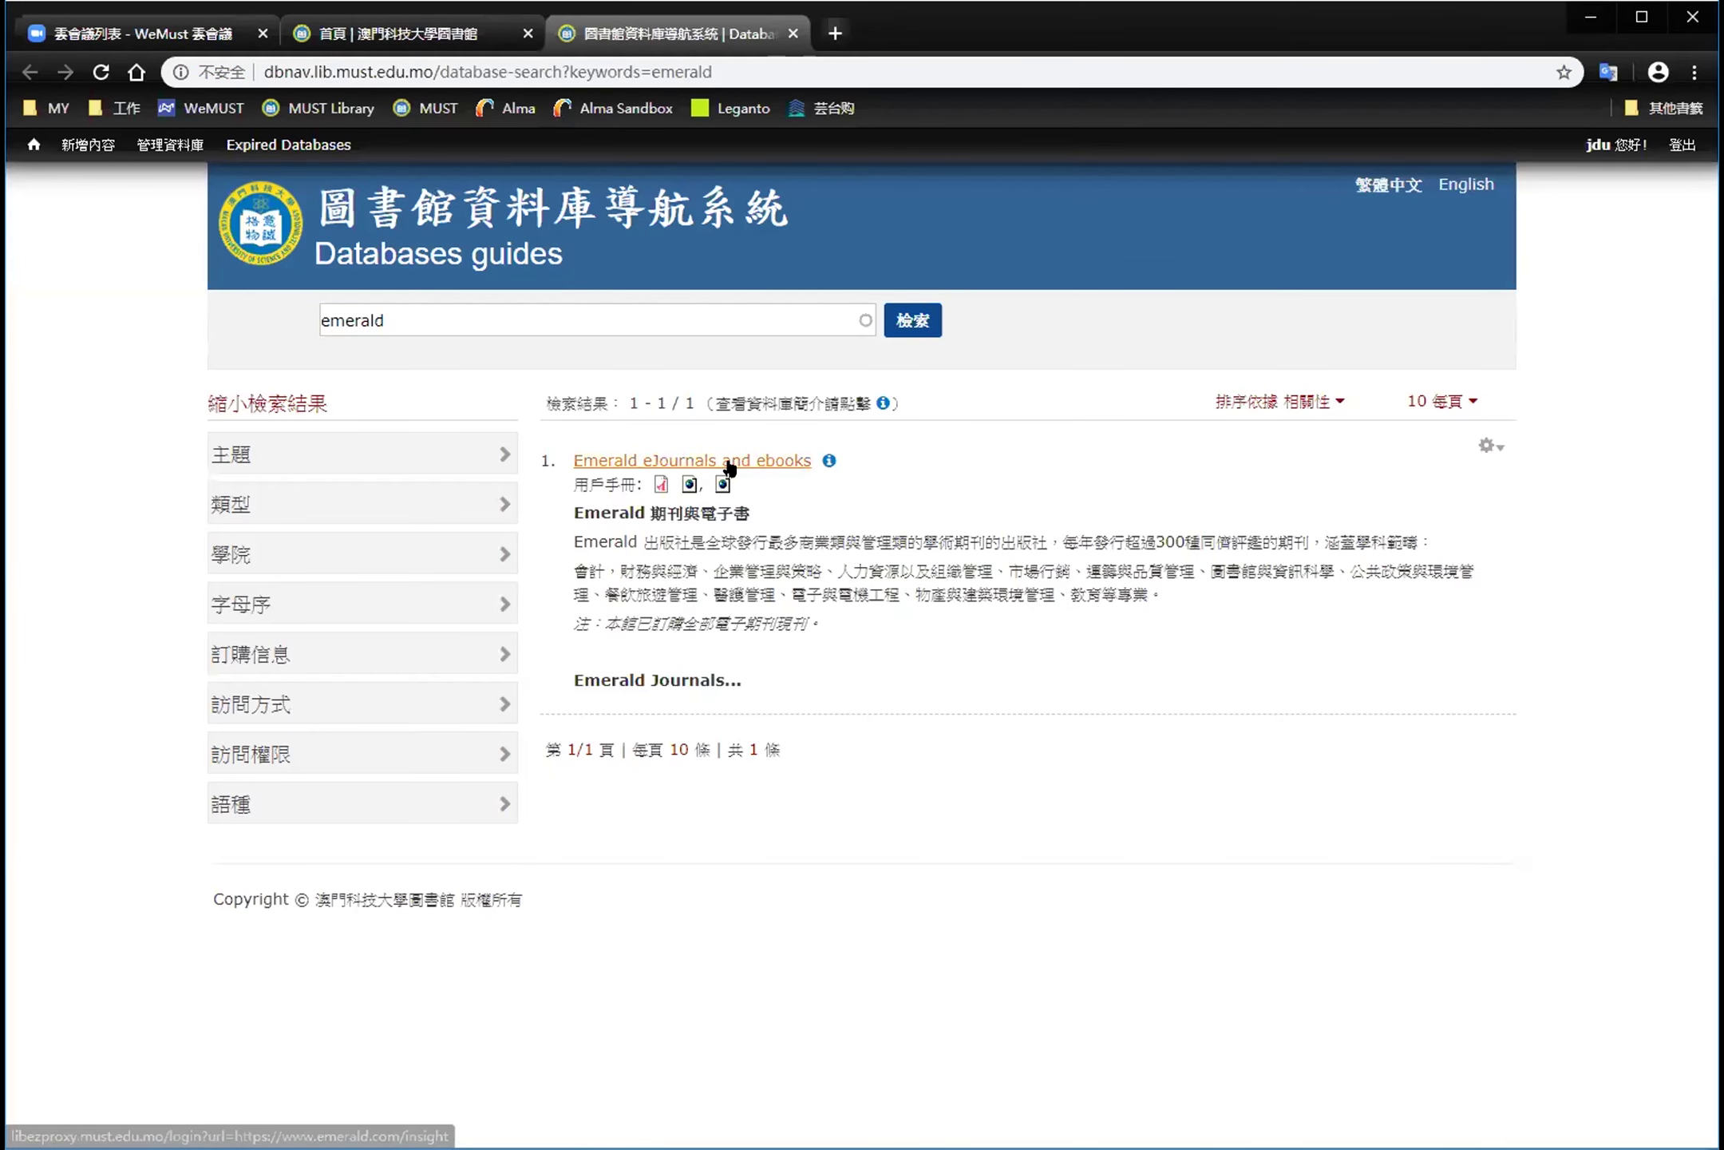
left_click(731, 464)
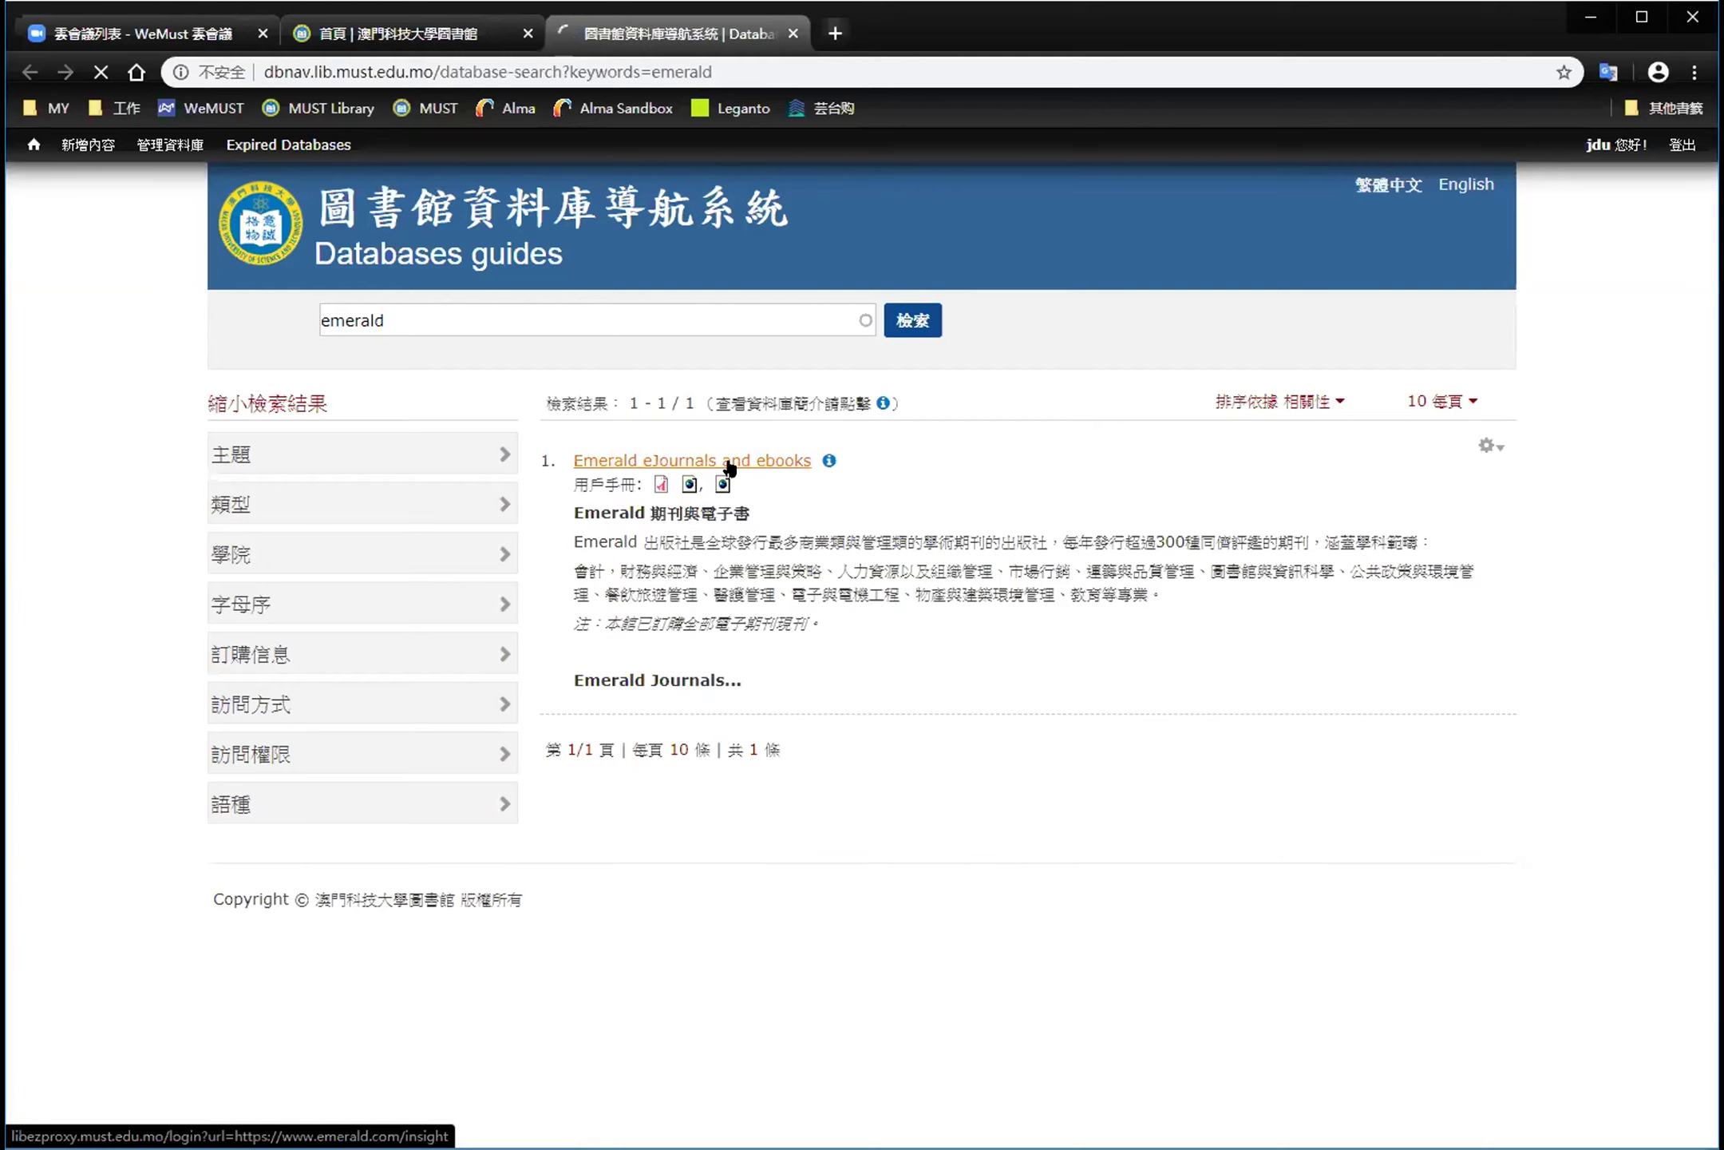